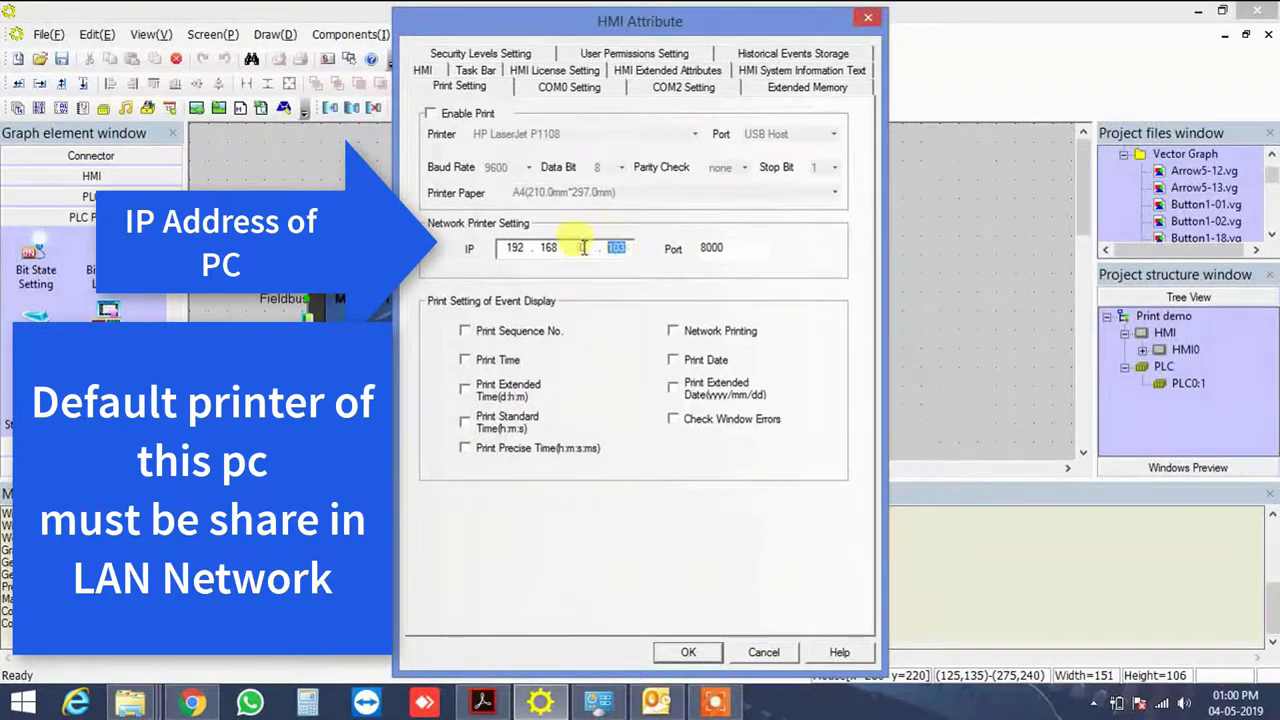
# Check the network printer IP address in the print settings and accept the HMI attributes
pyautogui.click(600, 246)
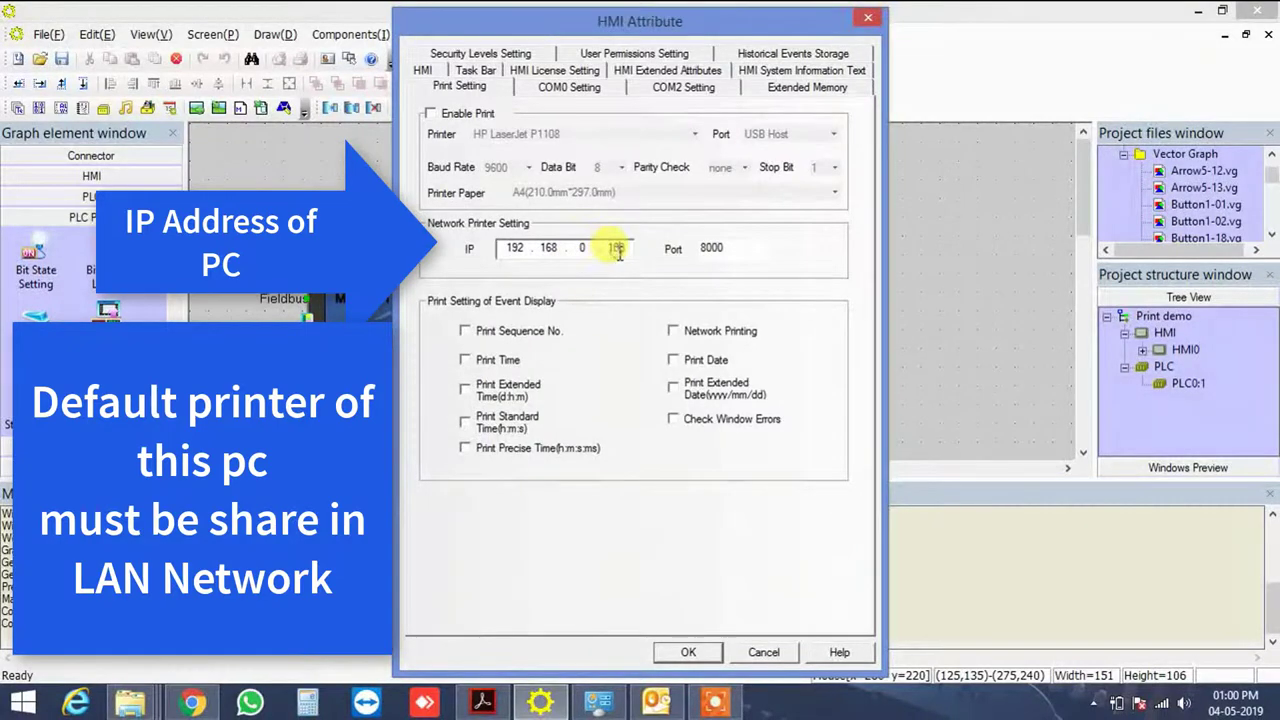
pyautogui.click(690, 652)
# Open the HMI0 screens for editing and go to the Frame10 page with the historical data table
pyautogui.doubleClick(1180, 349)
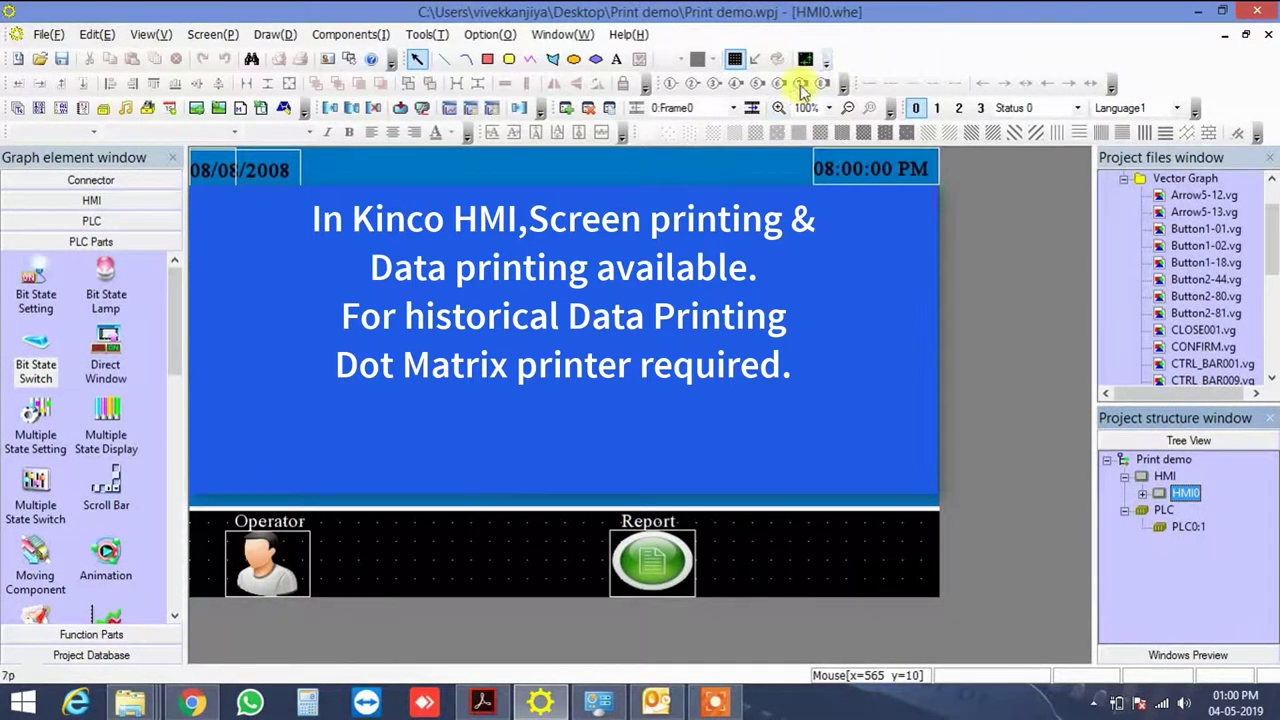
pyautogui.click(751, 108)
pyautogui.click(751, 108)
pyautogui.click(751, 108)
pyautogui.click(751, 108)
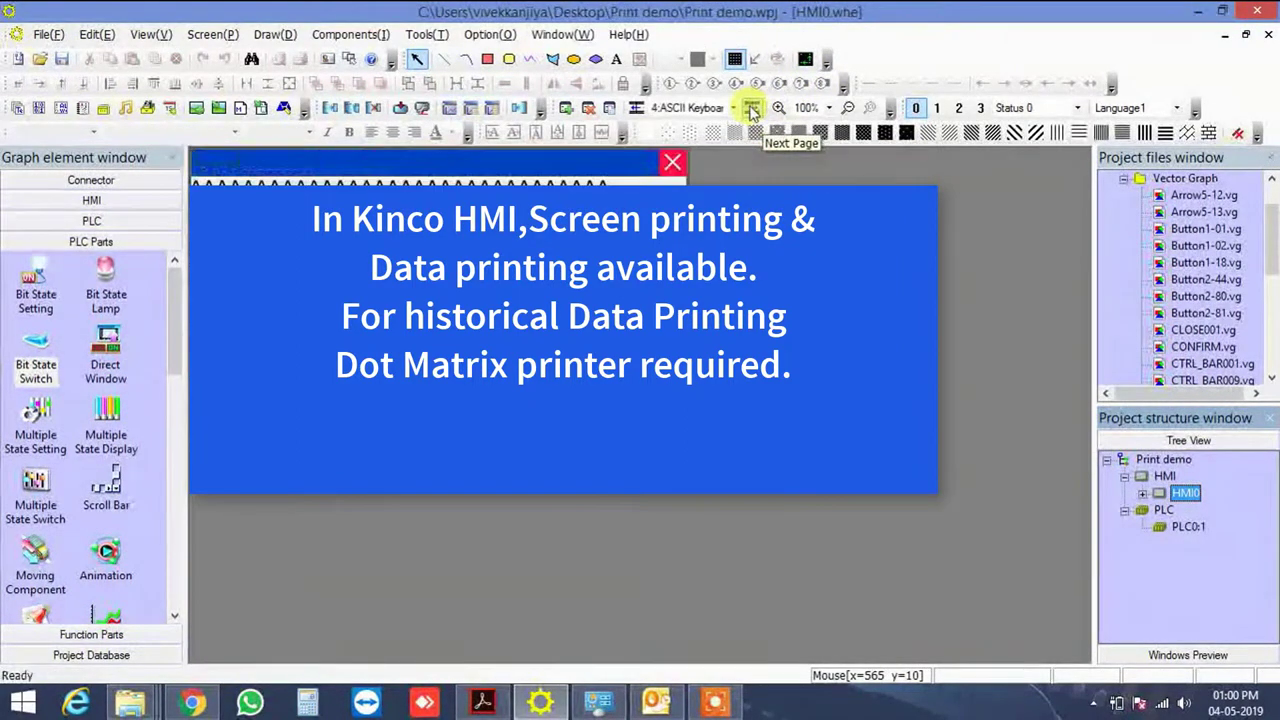
pyautogui.click(751, 108)
pyautogui.click(751, 108)
pyautogui.click(751, 108)
pyautogui.click(751, 108)
pyautogui.click(751, 108)
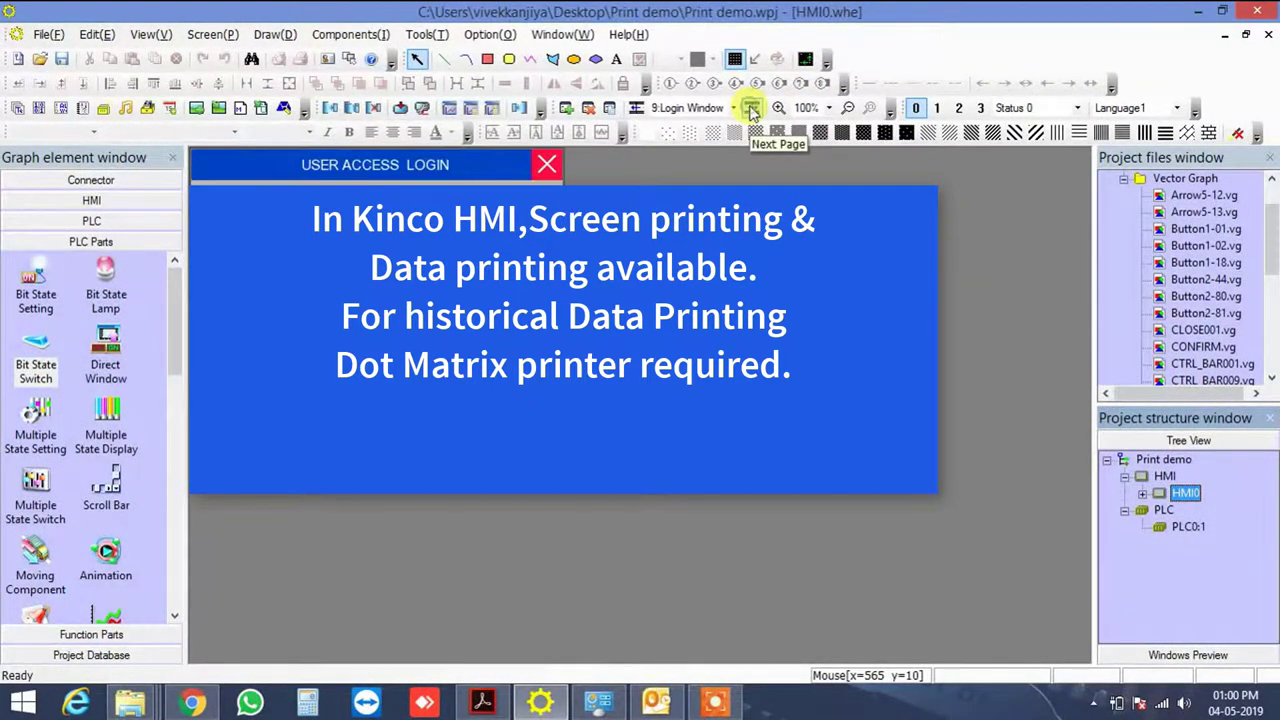
pyautogui.click(751, 108)
# Examine the content and font attributes of the address header text above the historical data table
pyautogui.doubleClick(317, 170)
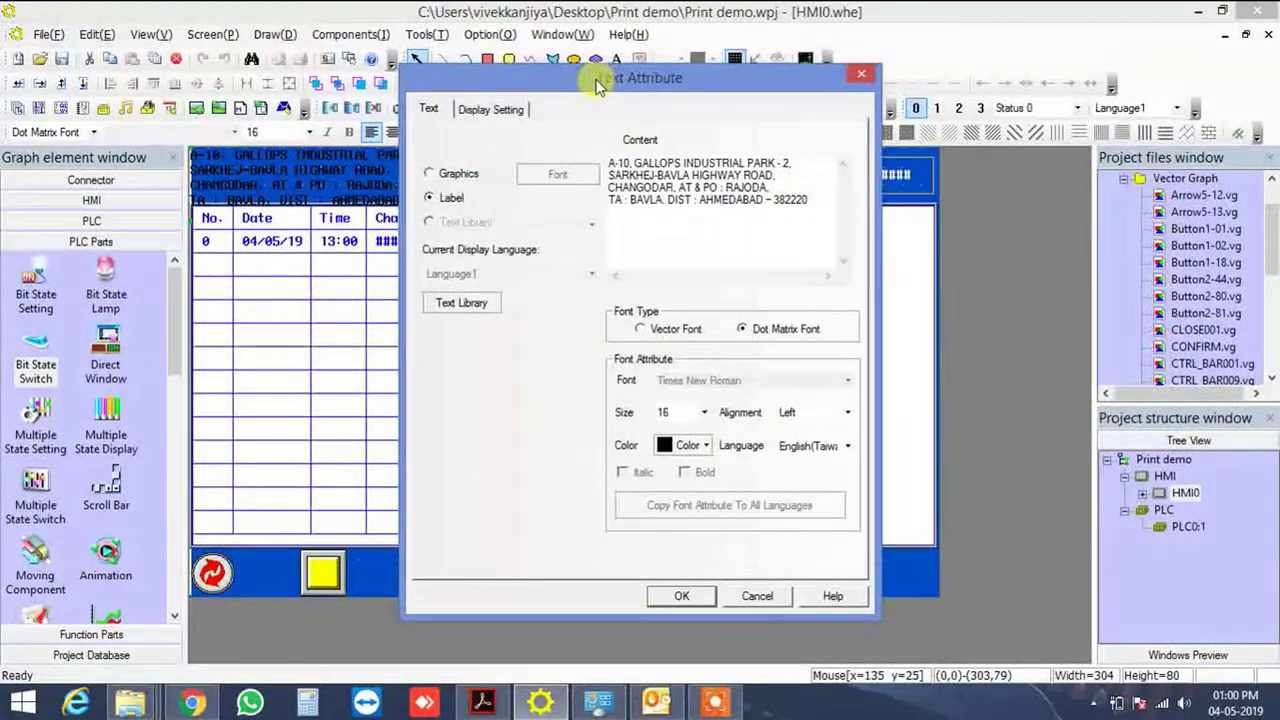
pyautogui.moveTo(658, 79); pyautogui.dragTo(728, 77)
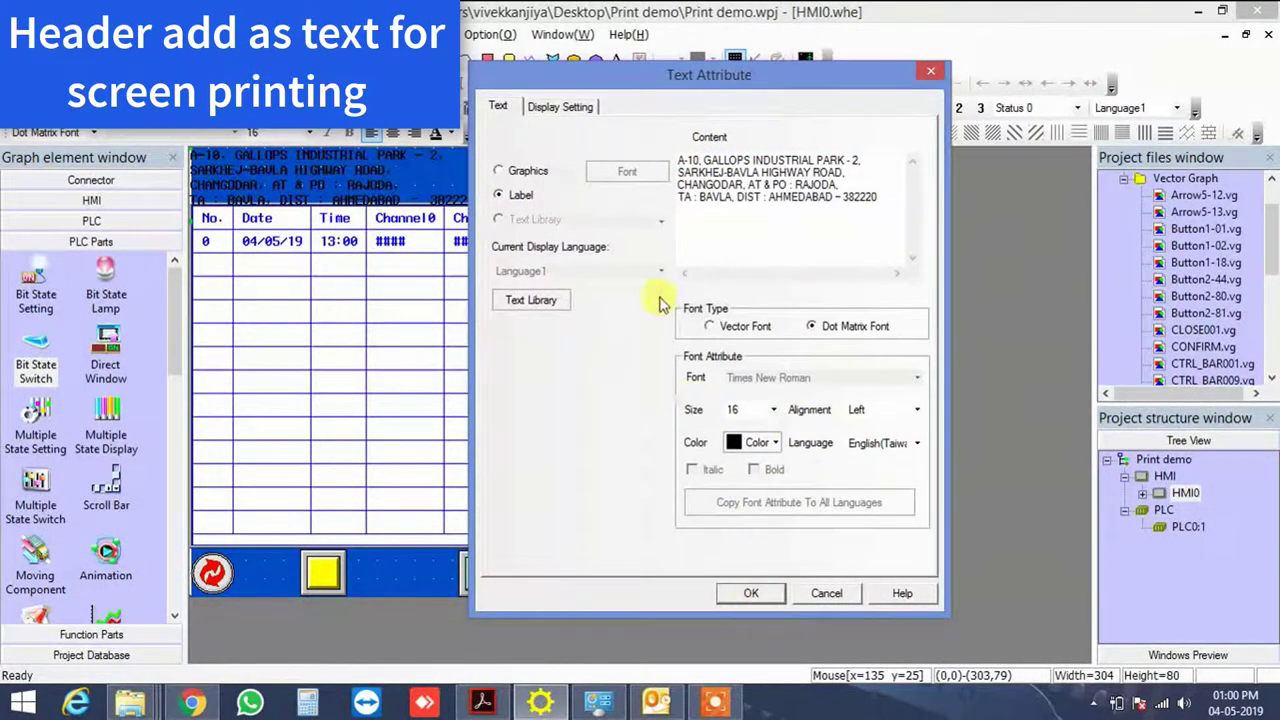
pyautogui.click(768, 596)
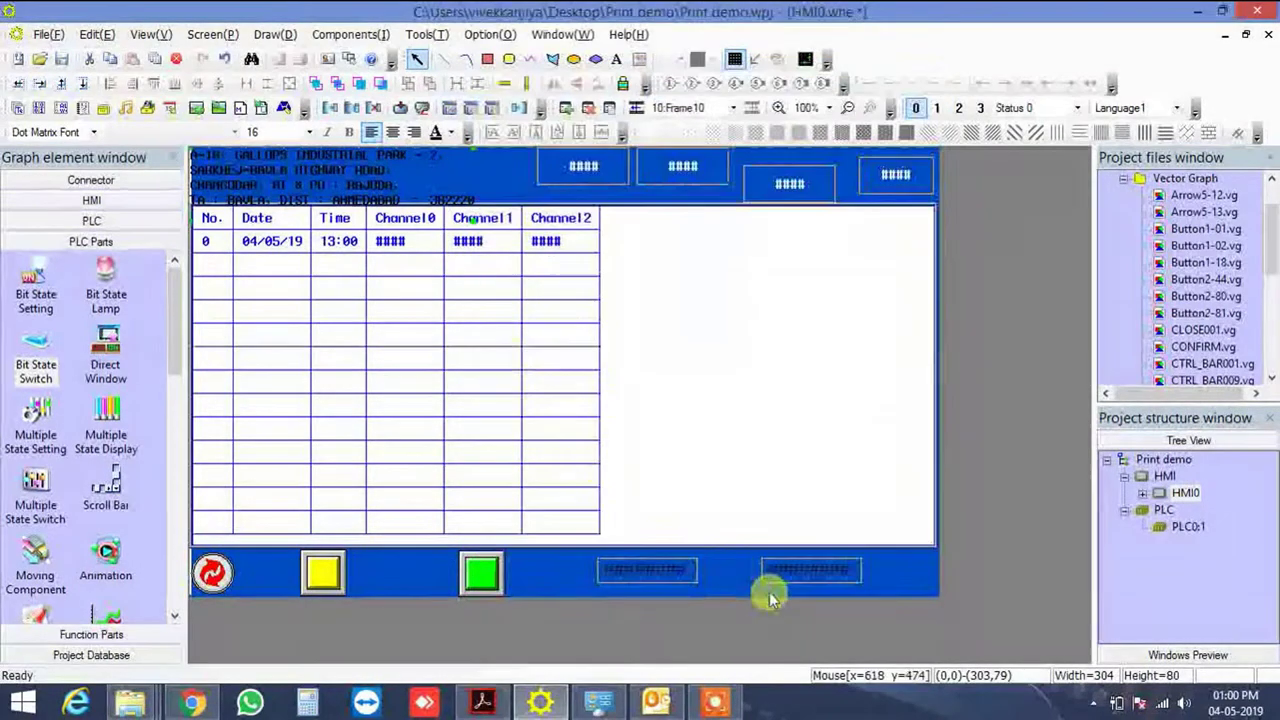
# Rearrange the number components in the header into one row, reversing the order of the first three
pyautogui.click(580, 166)
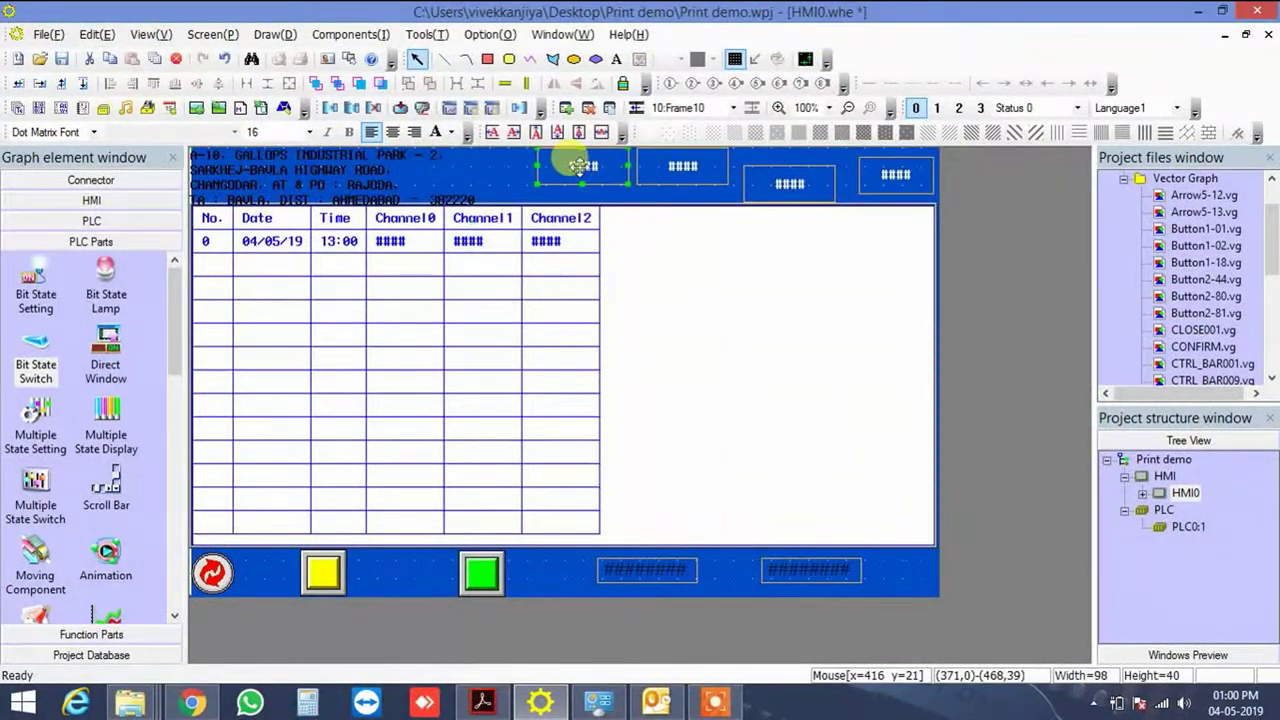
pyautogui.moveTo(580, 166); pyautogui.dragTo(882, 226)
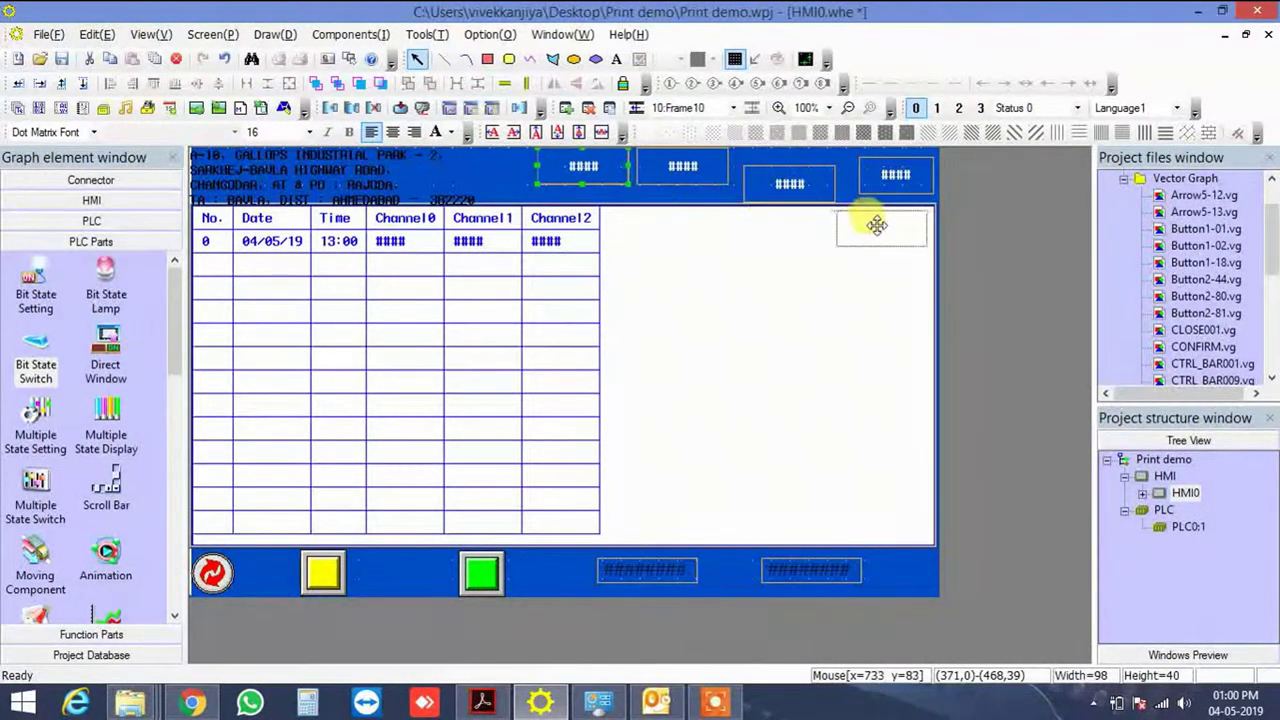
pyautogui.moveTo(699, 172); pyautogui.dragTo(905, 266)
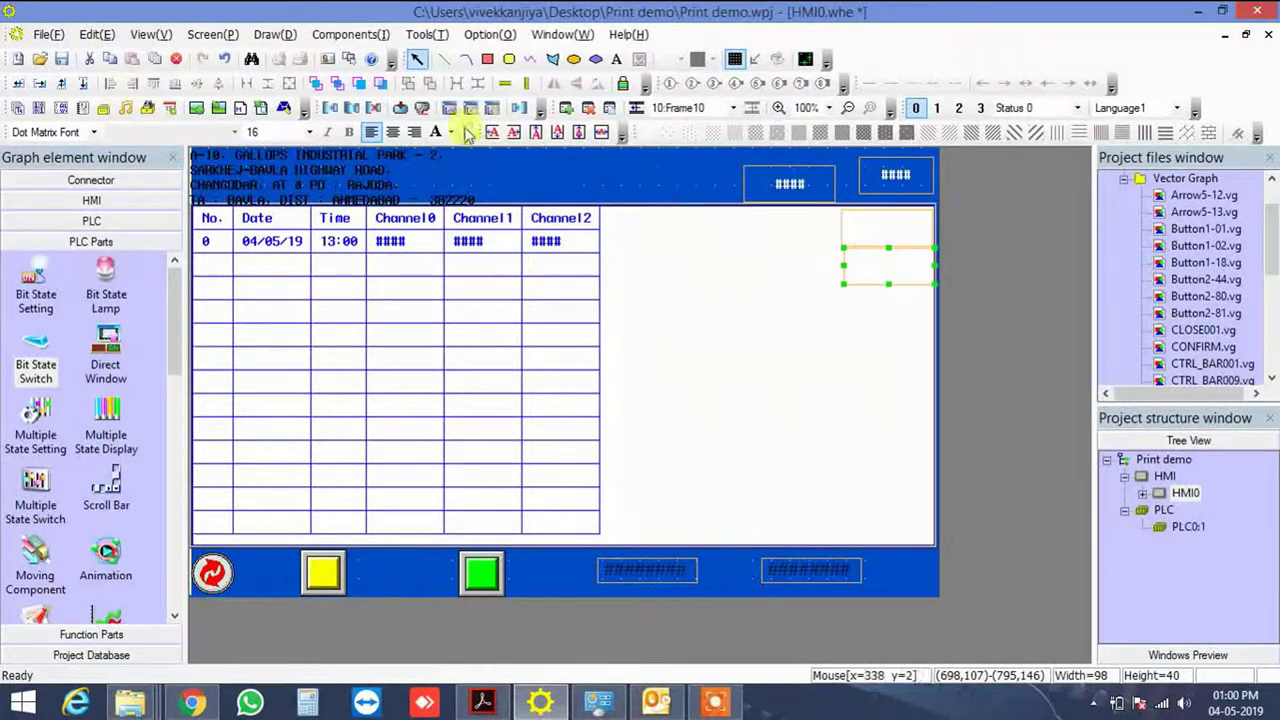
pyautogui.moveTo(750, 190); pyautogui.dragTo(857, 303)
pyautogui.moveTo(893, 178)
pyautogui.mouseDown()
pyautogui.moveTo(840, 308)
pyautogui.moveTo(883, 349)
pyautogui.moveTo(886, 166)
pyautogui.mouseUp()
pyautogui.moveTo(868, 228); pyautogui.dragTo(779, 165)
pyautogui.moveTo(880, 277); pyautogui.dragTo(690, 167)
pyautogui.moveTo(848, 295); pyautogui.dragTo(551, 157)
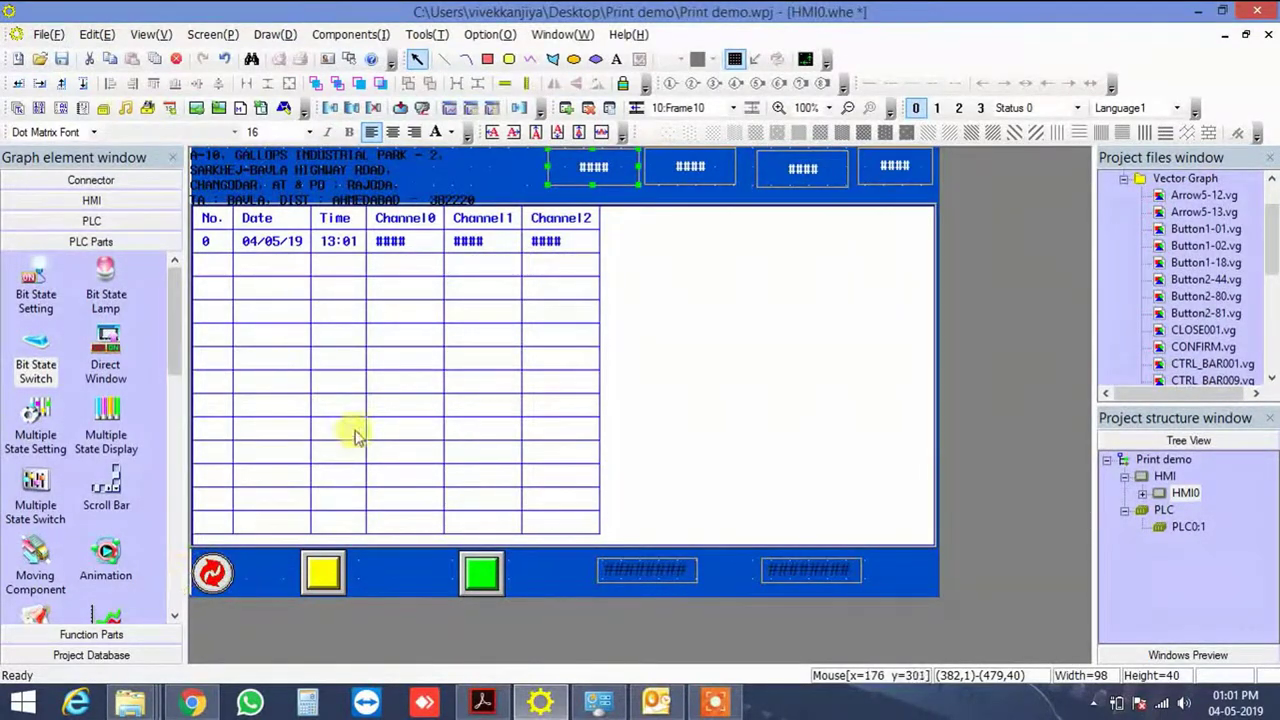
# Check the read addresses of the historical data table and of the first three number inputs in the header
pyautogui.doubleClick(525, 283)
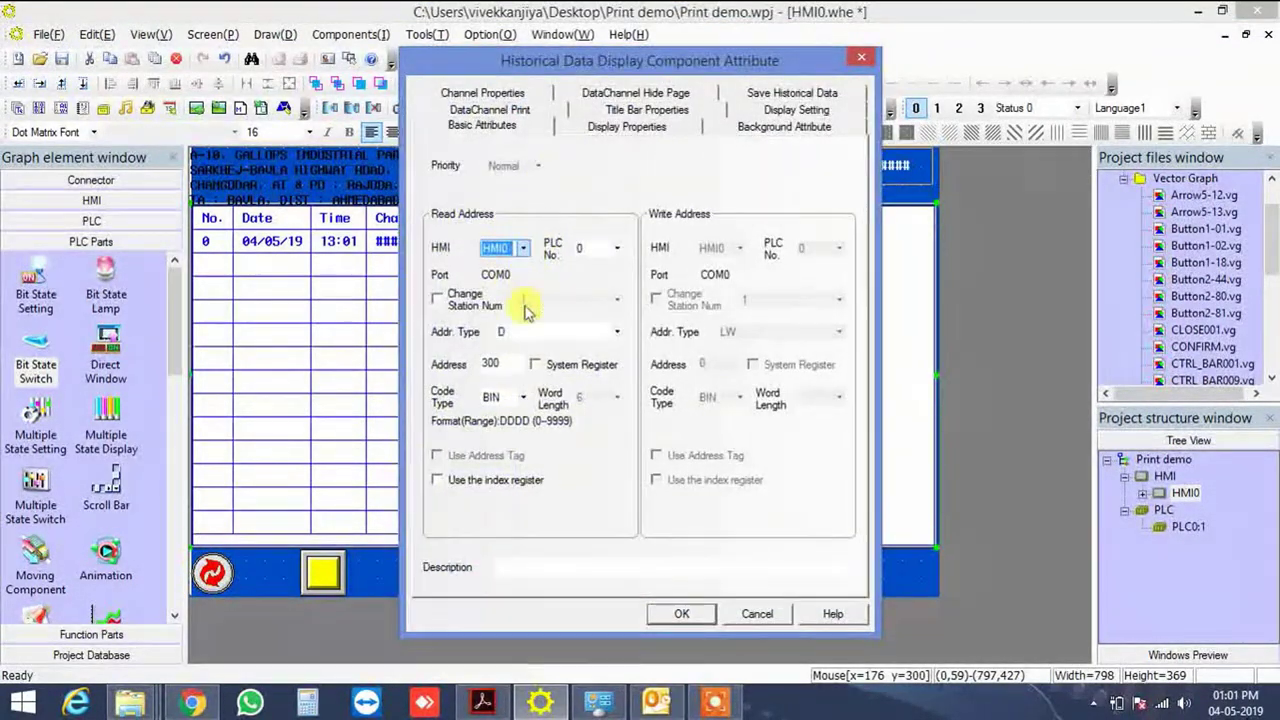
pyautogui.click(683, 614)
pyautogui.click(778, 184)
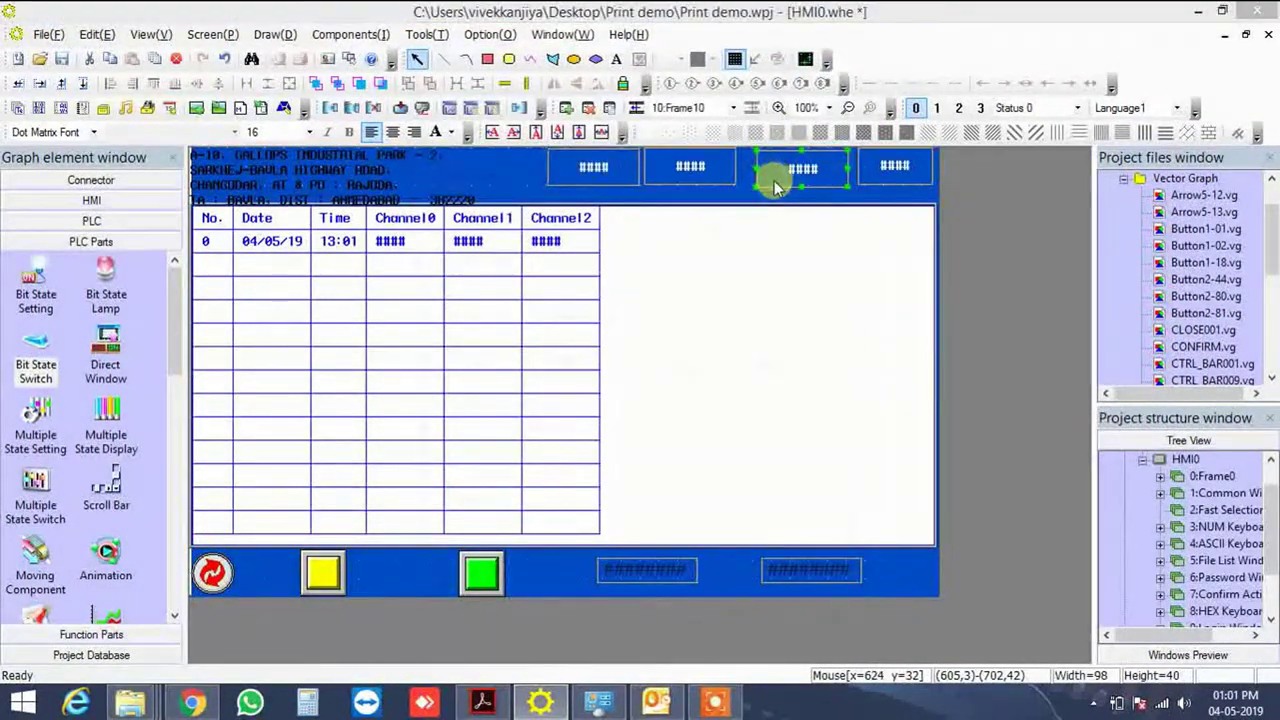
pyautogui.doubleClick(778, 186)
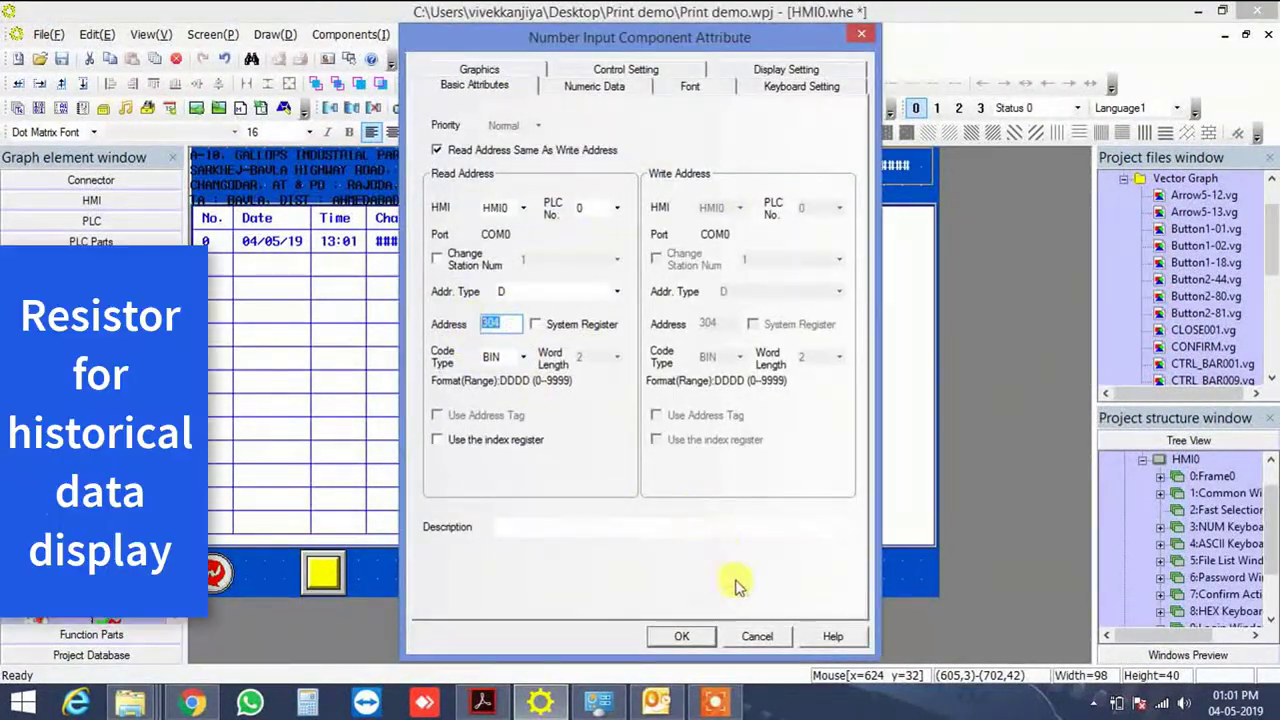
pyautogui.click(757, 636)
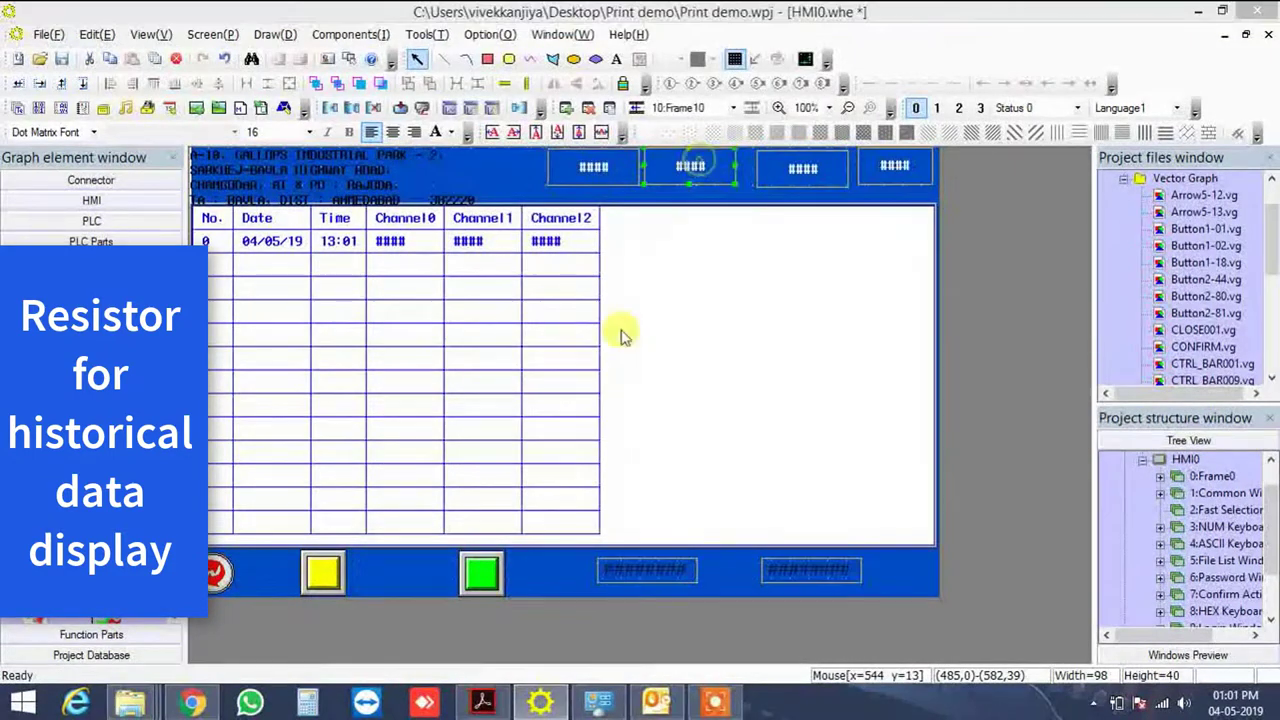
pyautogui.doubleClick(690, 168)
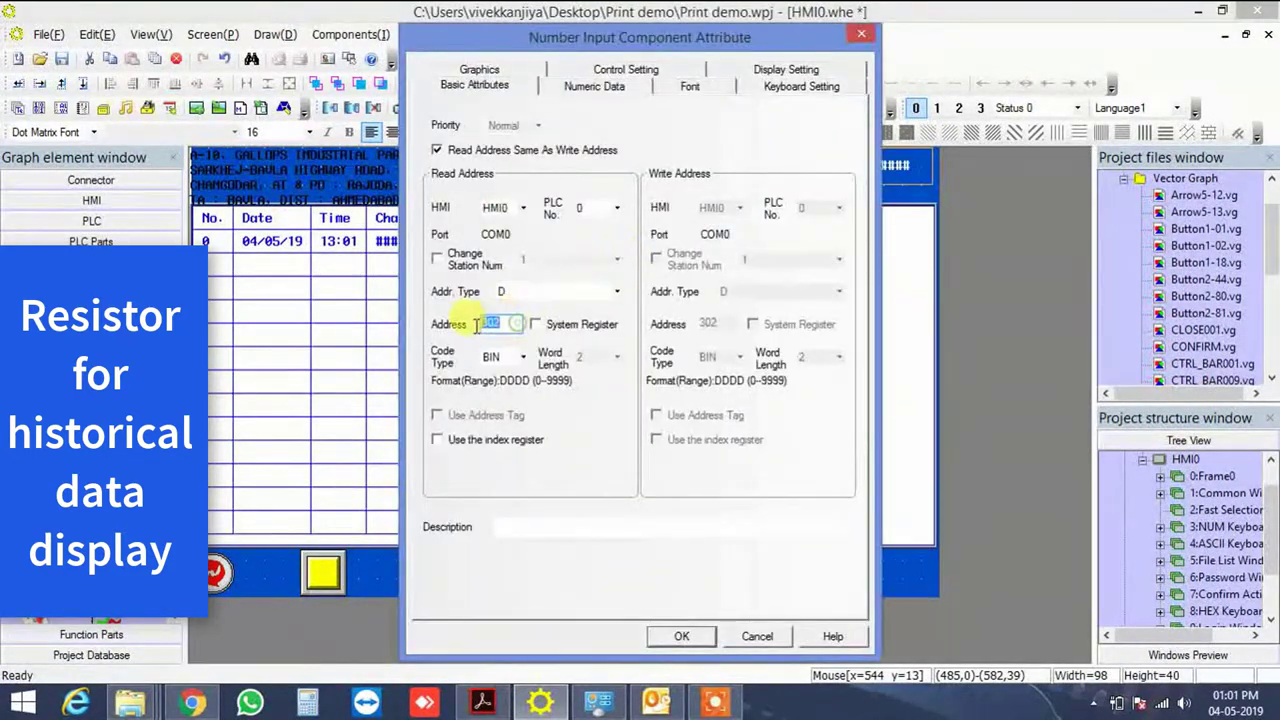
pyautogui.click(757, 636)
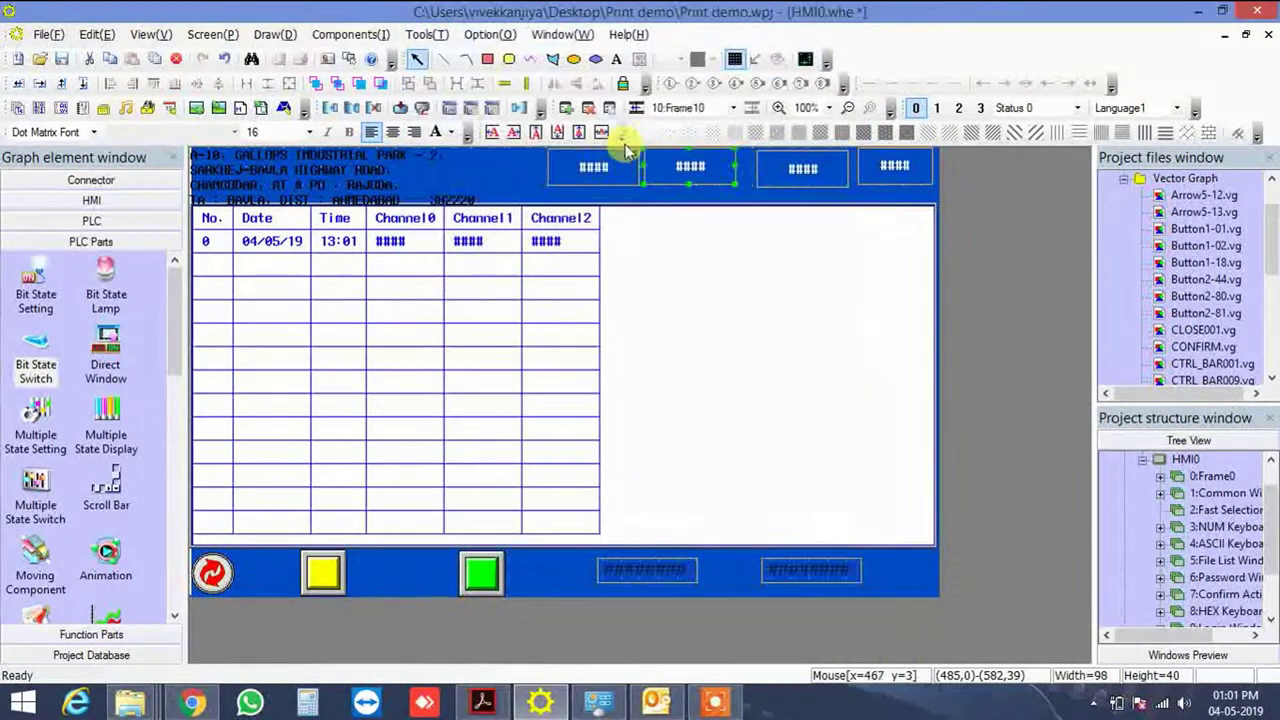
pyautogui.doubleClick(578, 270)
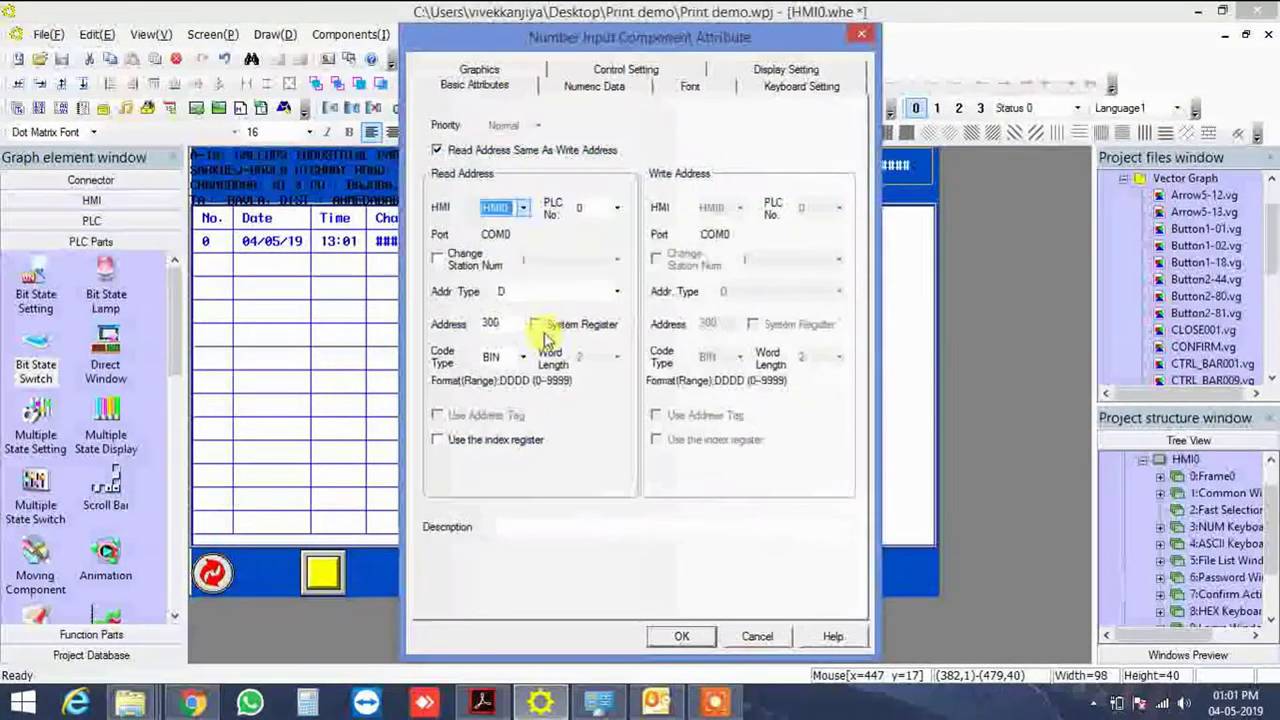
pyautogui.doubleClick(495, 323)
pyautogui.click(757, 637)
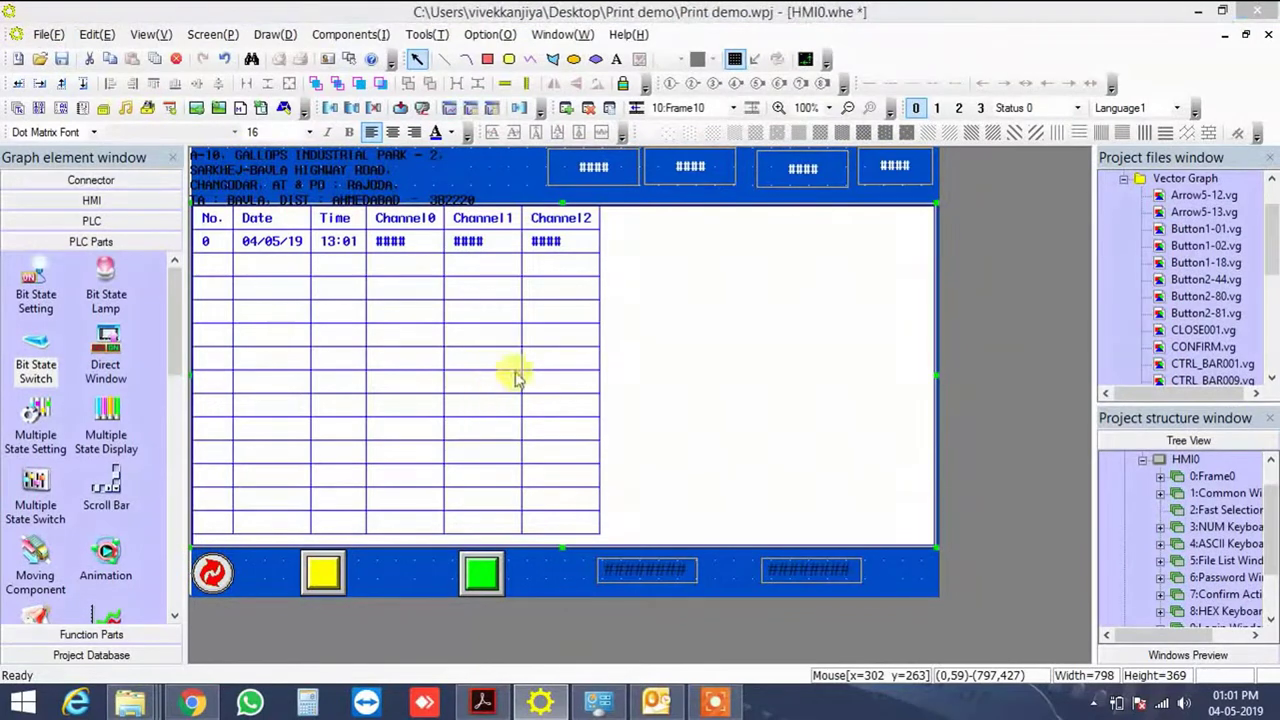
# Set the historical data table's title bar colour and background colour to white in its display properties
pyautogui.doubleClick(500, 425)
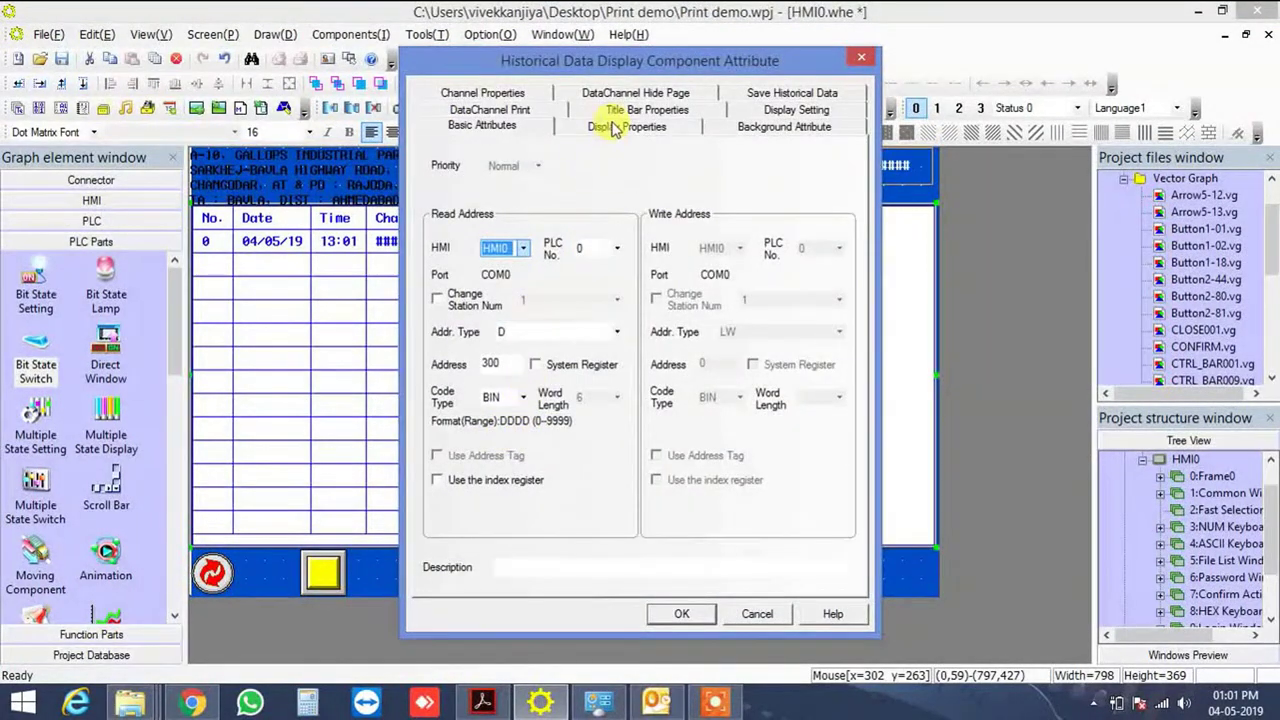
pyautogui.click(615, 128)
pyautogui.click(597, 284)
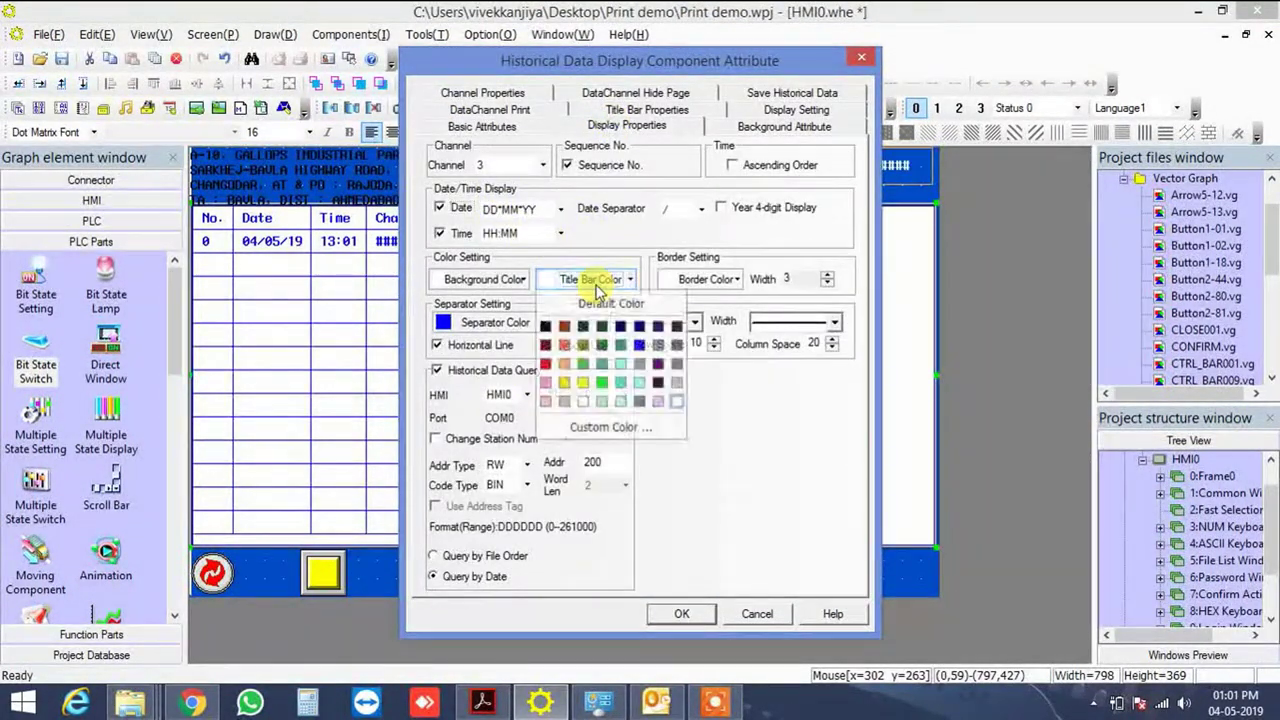
pyautogui.click(597, 284)
pyautogui.click(735, 280)
pyautogui.click(728, 292)
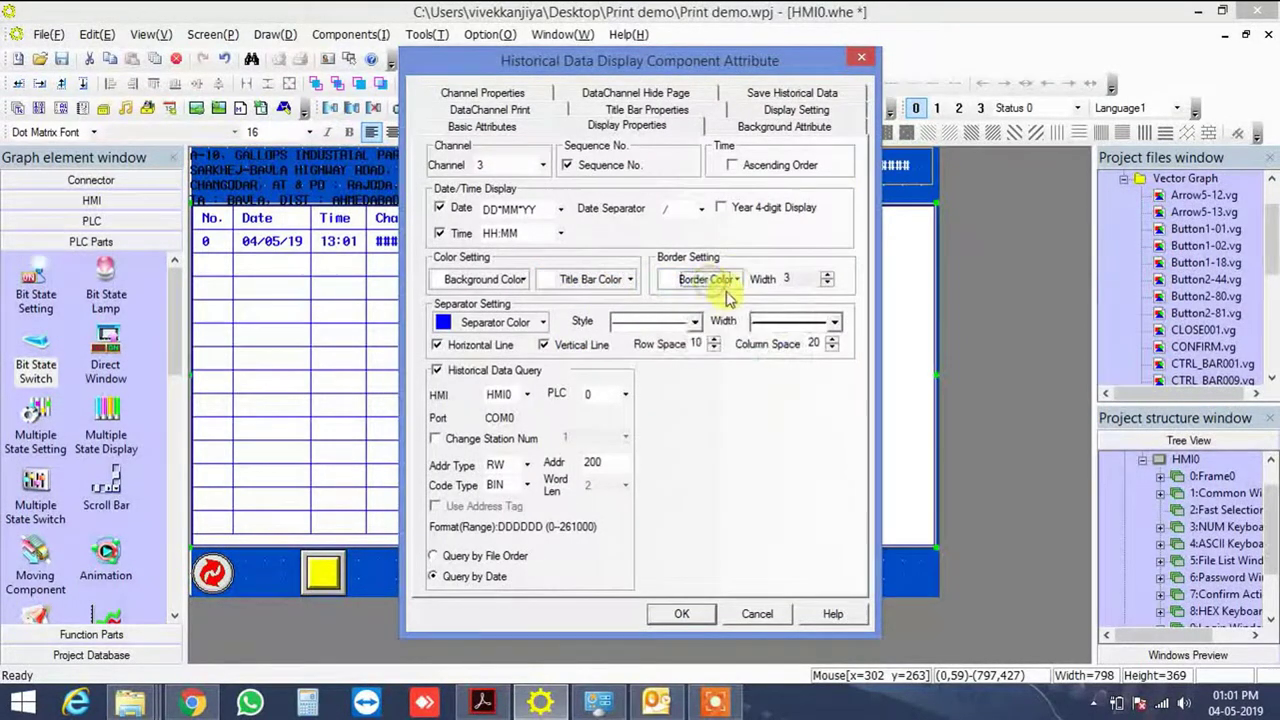
pyautogui.click(728, 282)
pyautogui.click(590, 279)
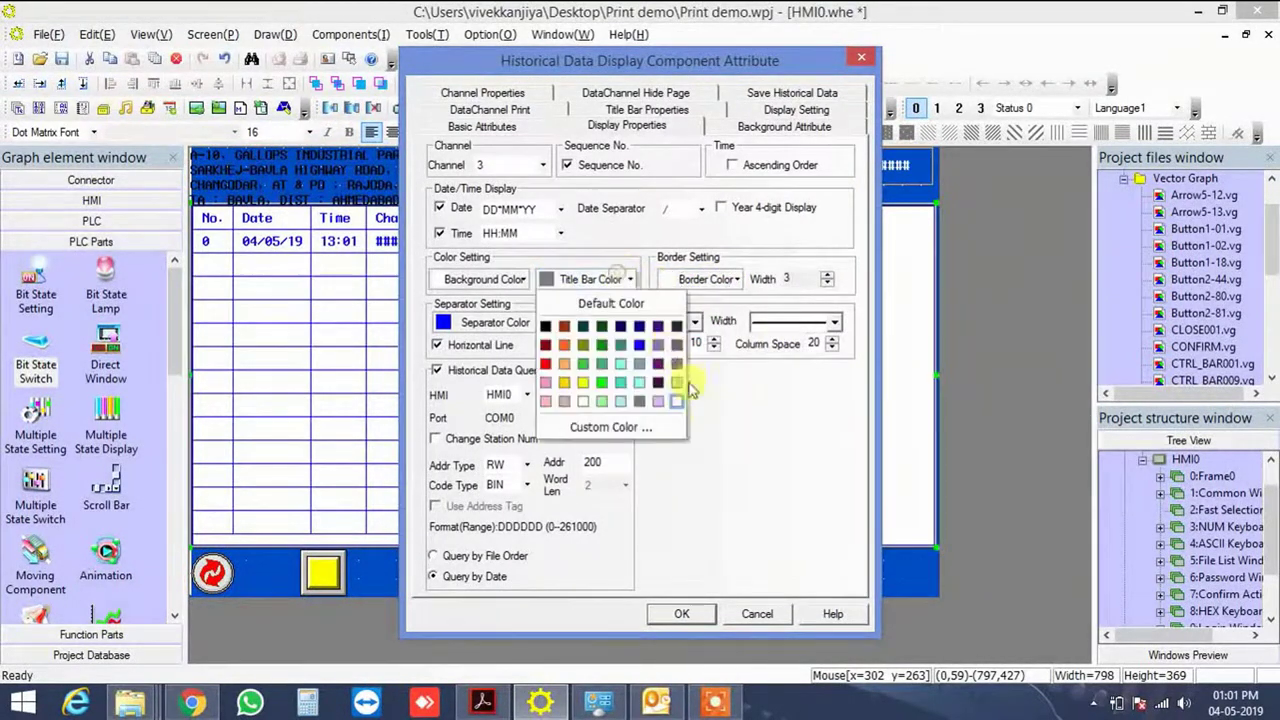
pyautogui.click(676, 401)
pyautogui.click(516, 279)
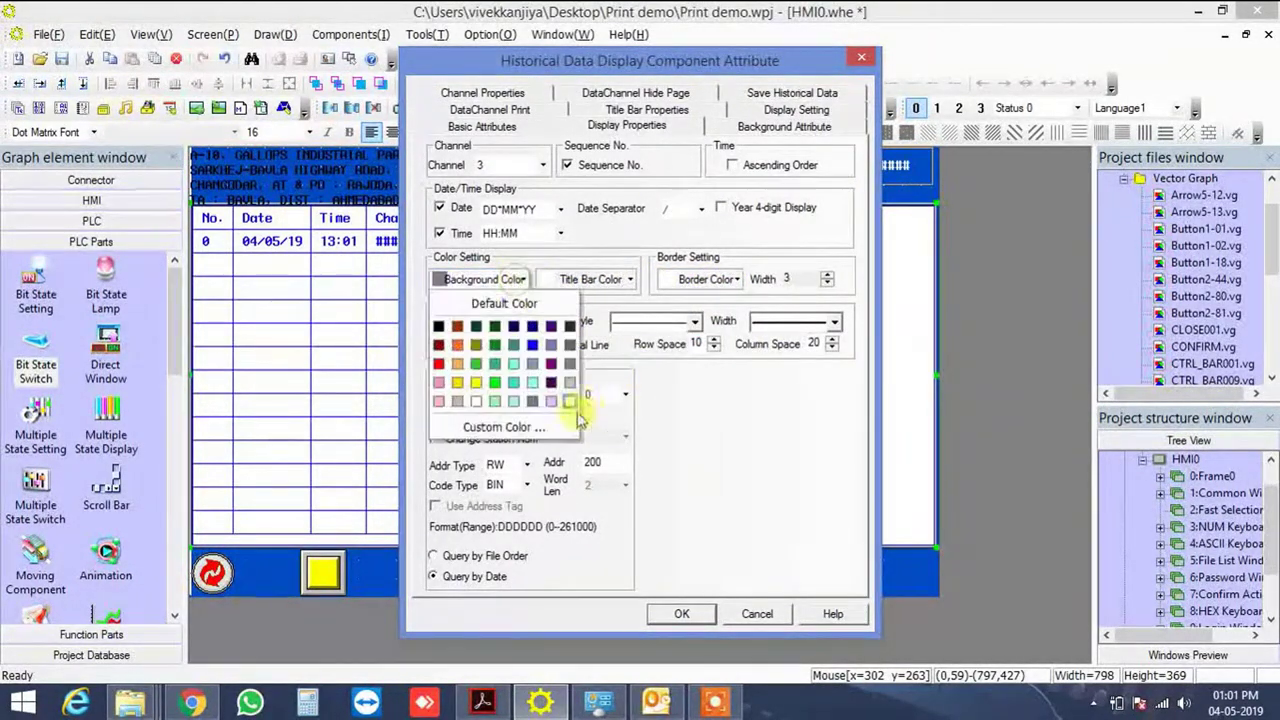
pyautogui.click(572, 401)
# Examine the sampling method, sampling points and trigger register address in the historical data table's background attributes
pyautogui.click(775, 128)
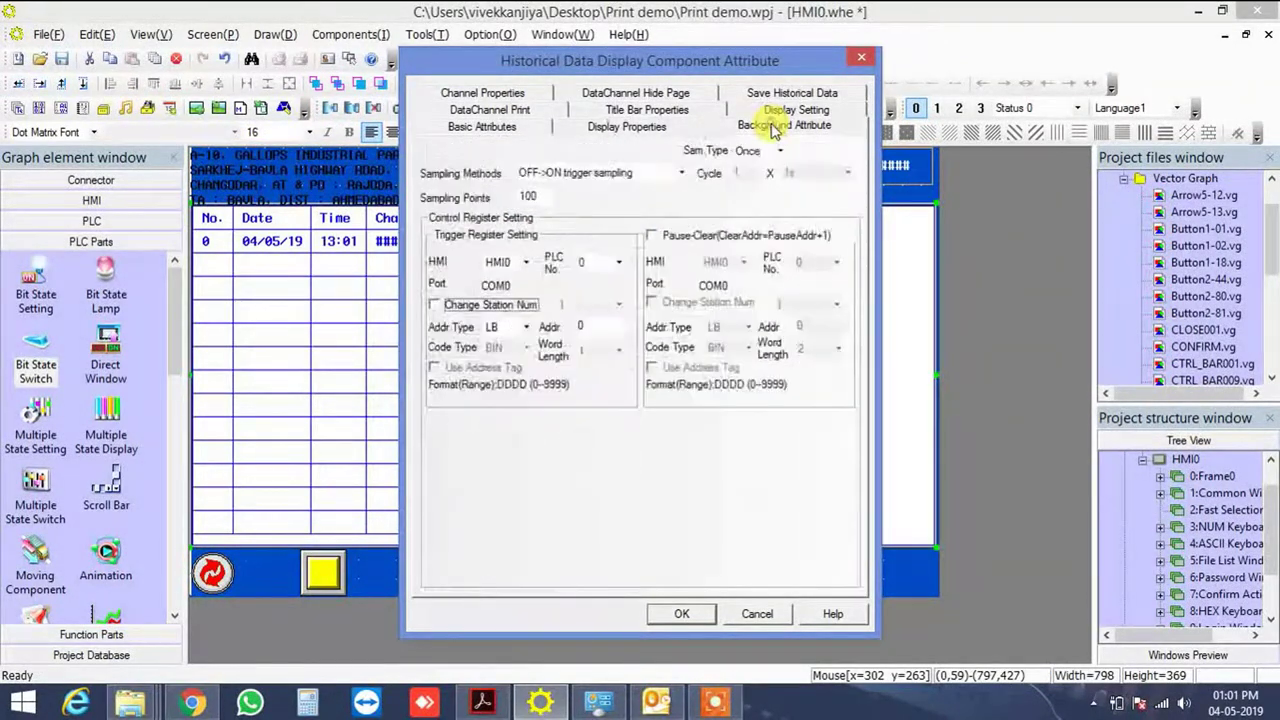
pyautogui.doubleClick(530, 197)
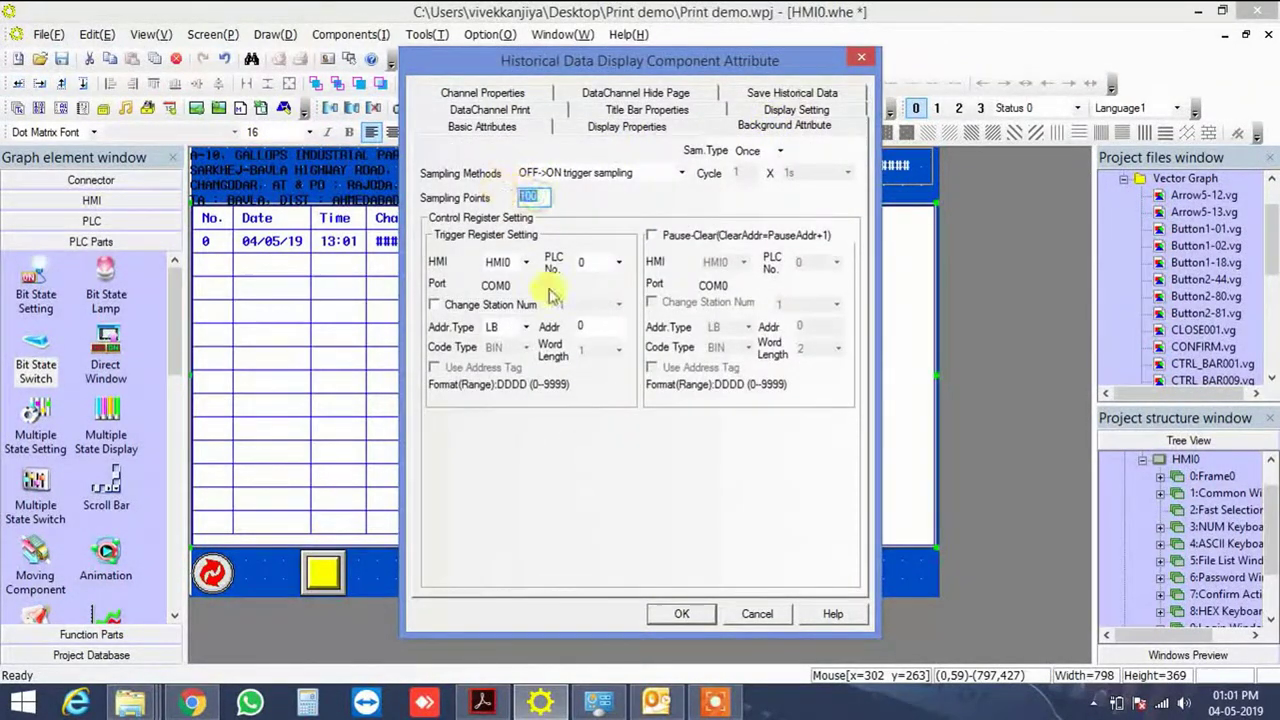
pyautogui.click(508, 327)
pyautogui.click(506, 330)
pyautogui.moveTo(591, 327); pyautogui.dragTo(575, 327)
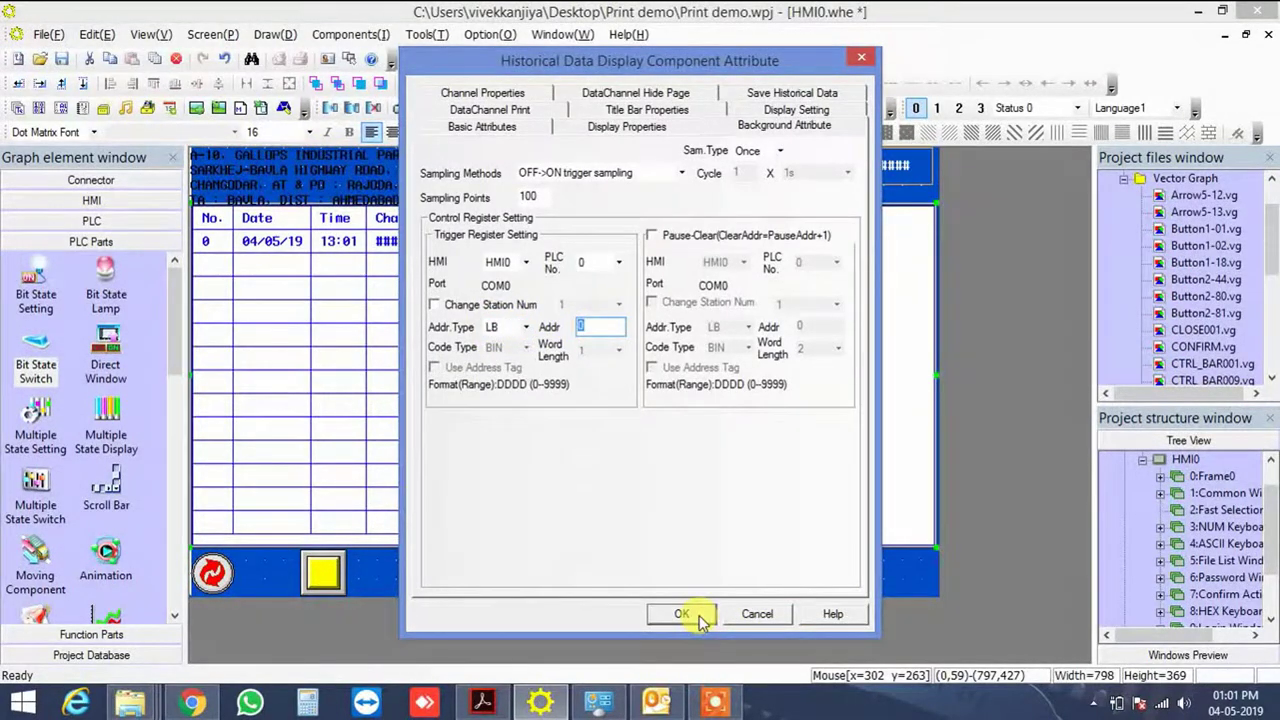
pyautogui.click(676, 132)
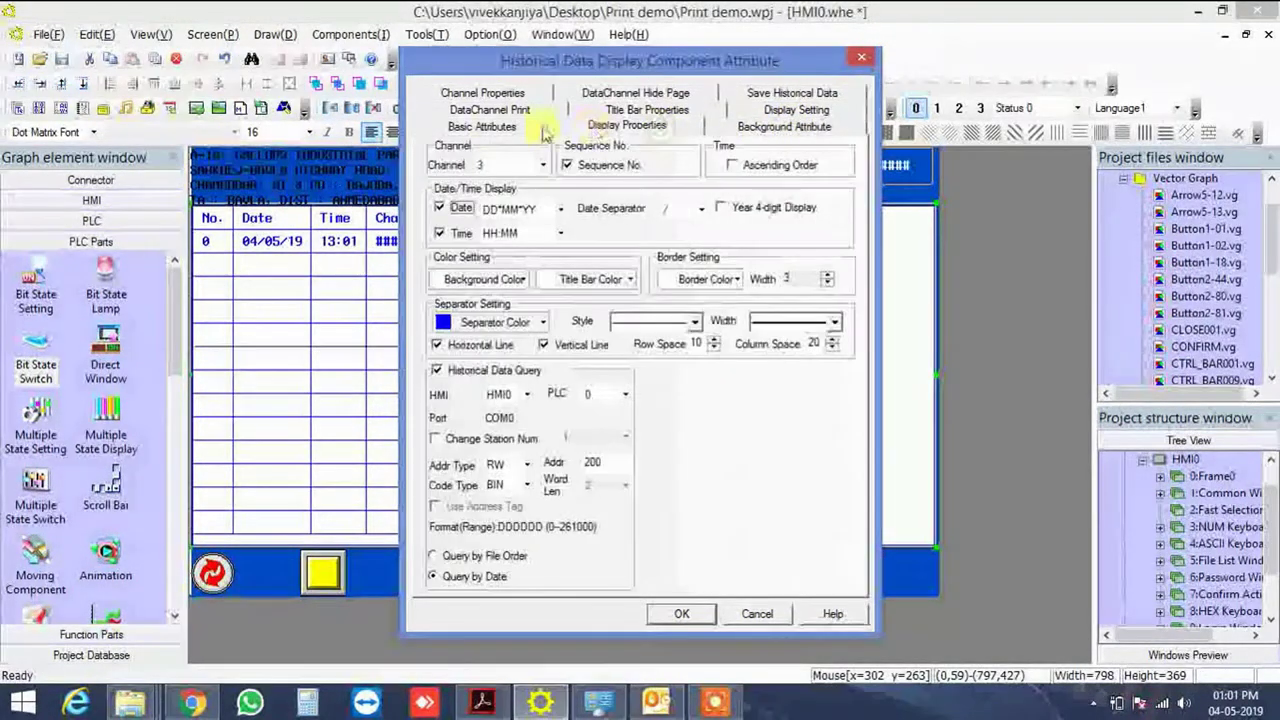
pyautogui.click(769, 128)
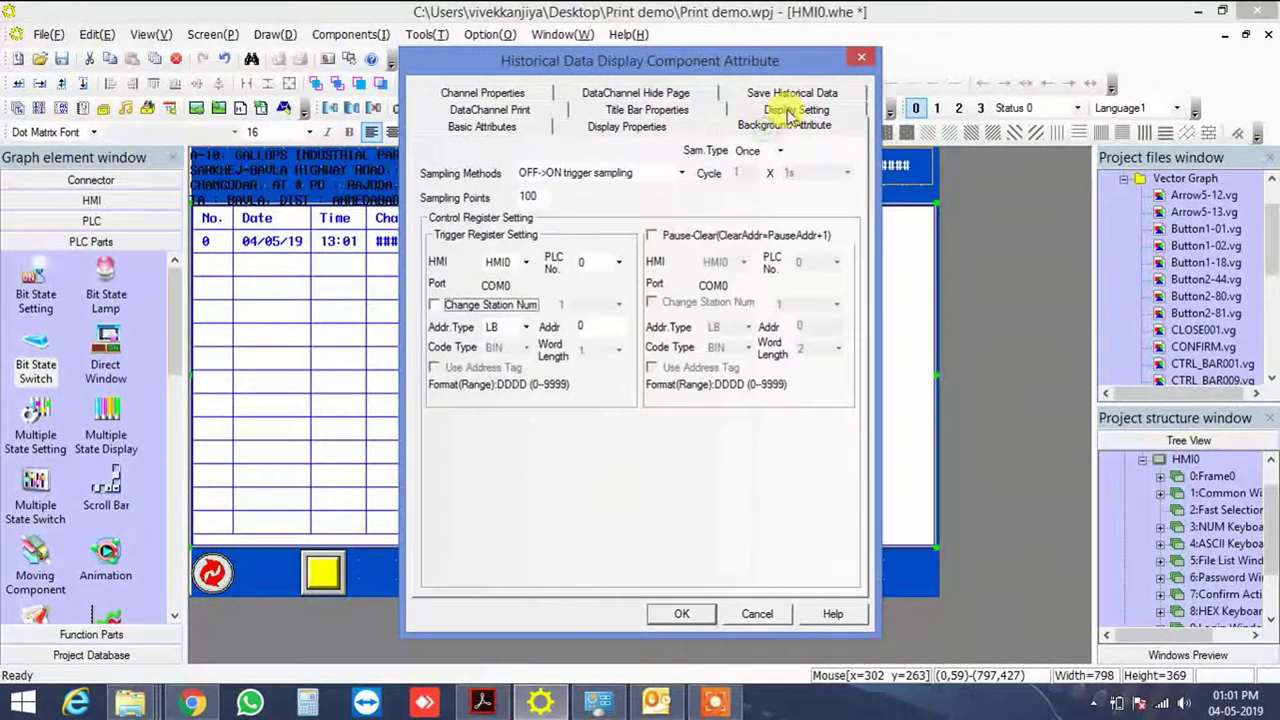
pyautogui.click(680, 173)
pyautogui.click(680, 173)
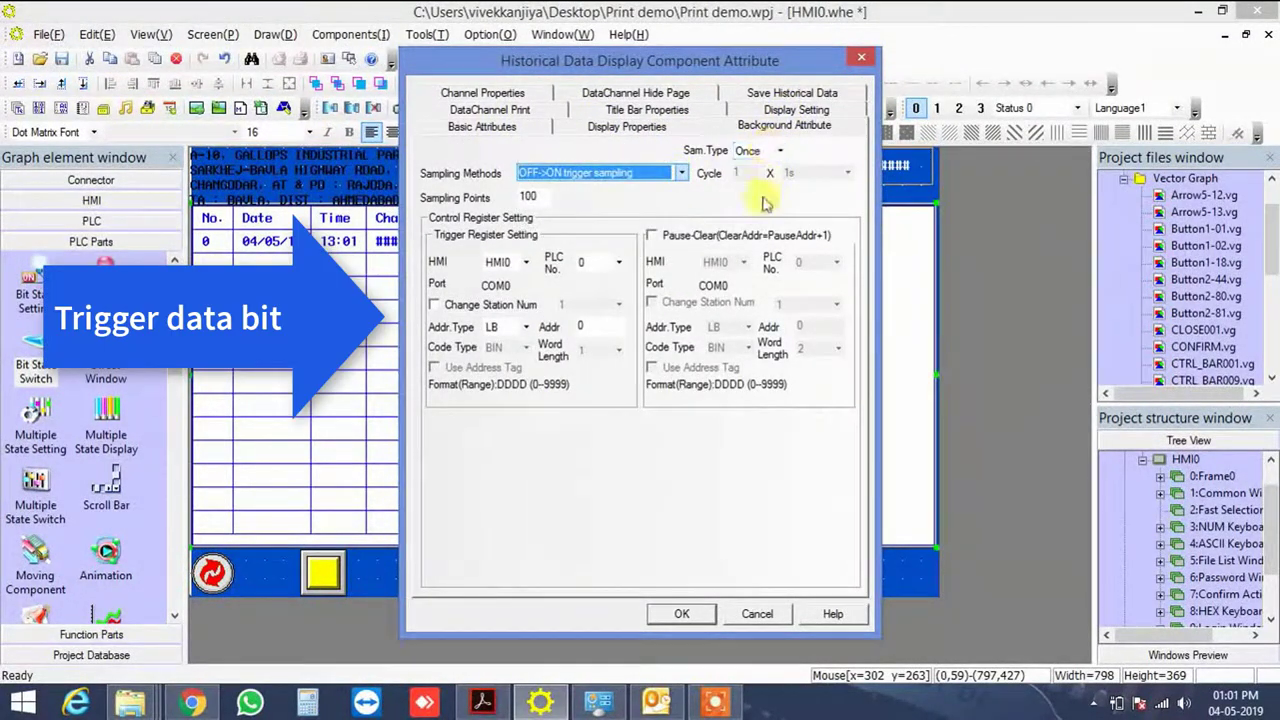
# Set the historical data table's title bar texts for Channel0, Channel1 and Channel2 to DATA 1, DATA2 and DATA3
pyautogui.click(630, 112)
pyautogui.doubleClick(621, 211)
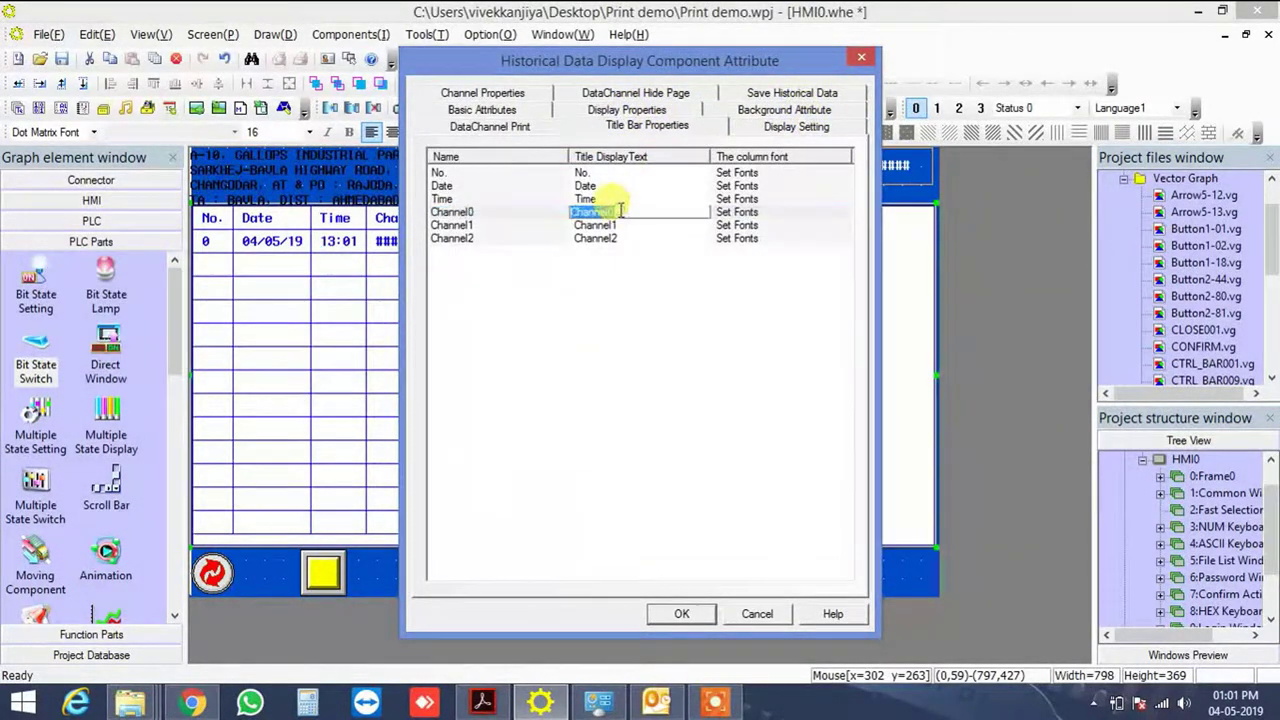
pyautogui.write('DATA 1')
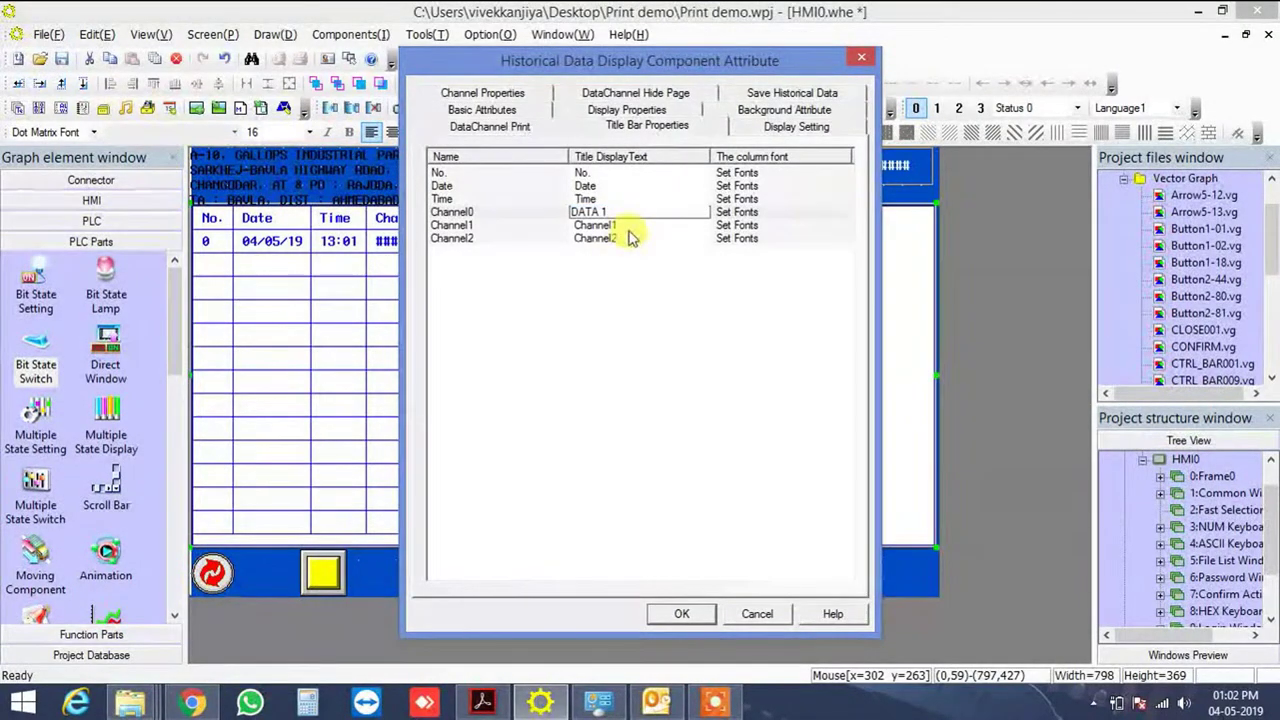
pyautogui.doubleClick(624, 226)
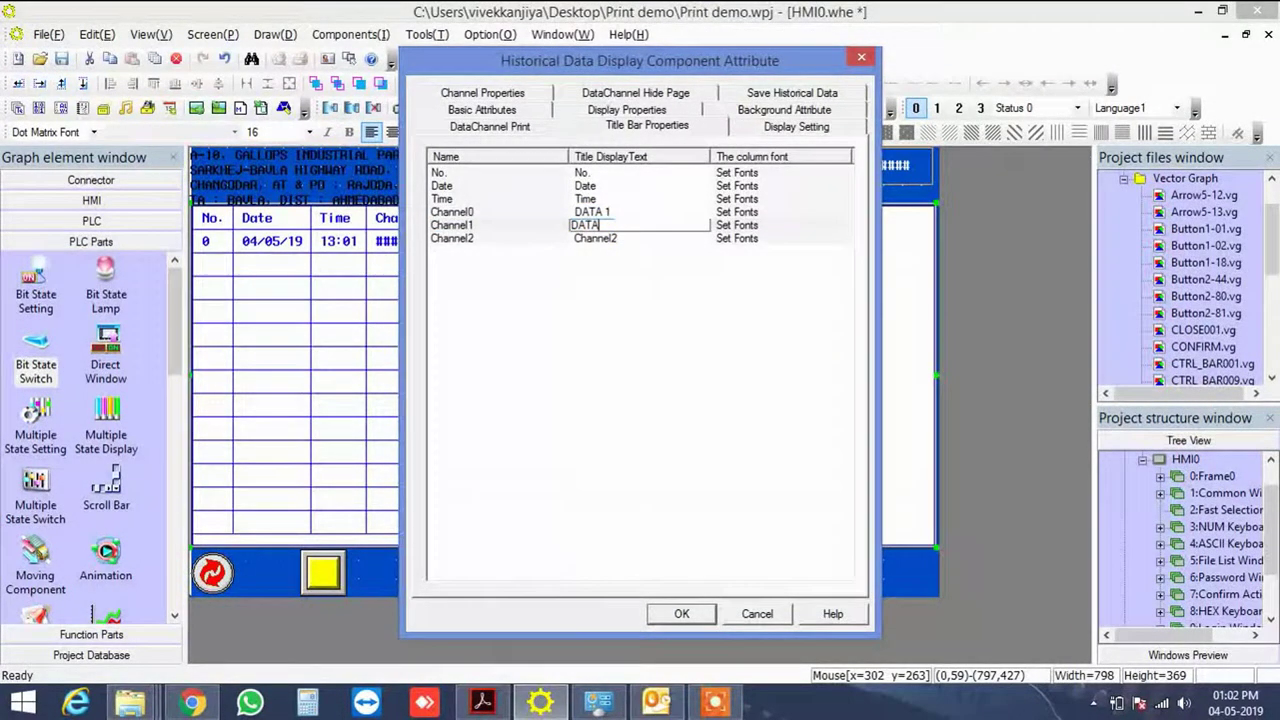
pyautogui.click(619, 241)
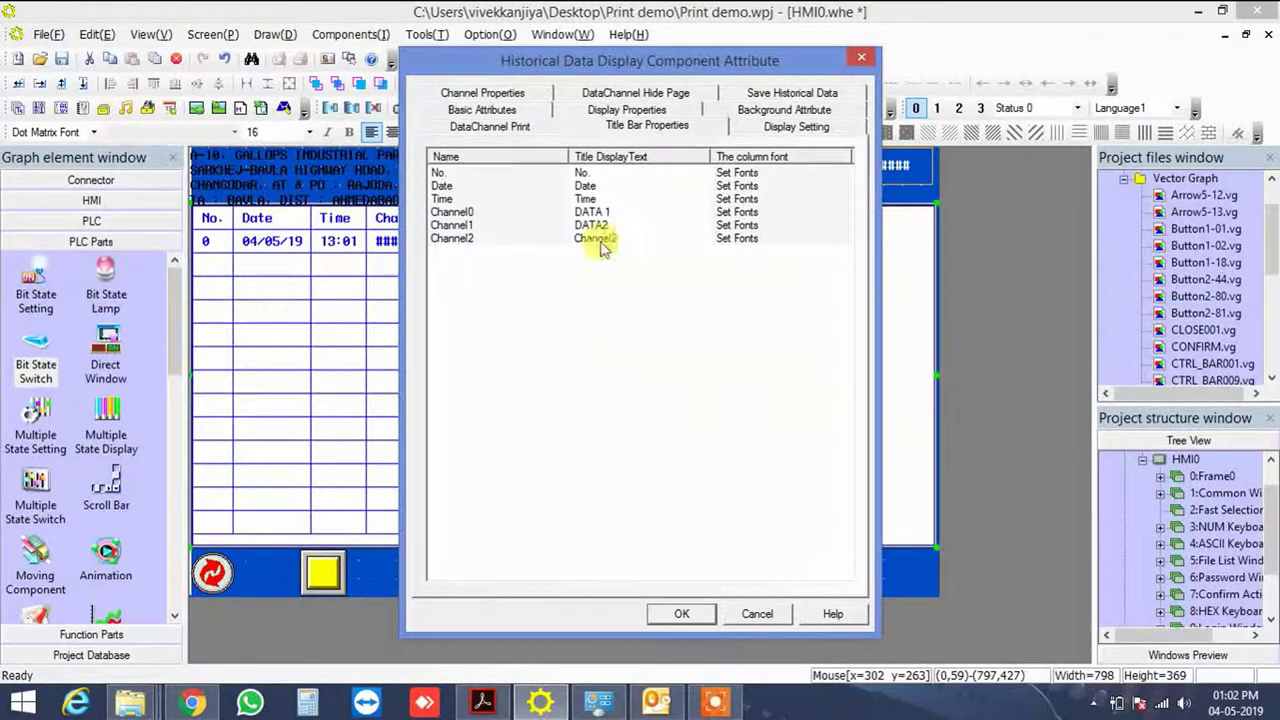
pyautogui.doubleClick(618, 238)
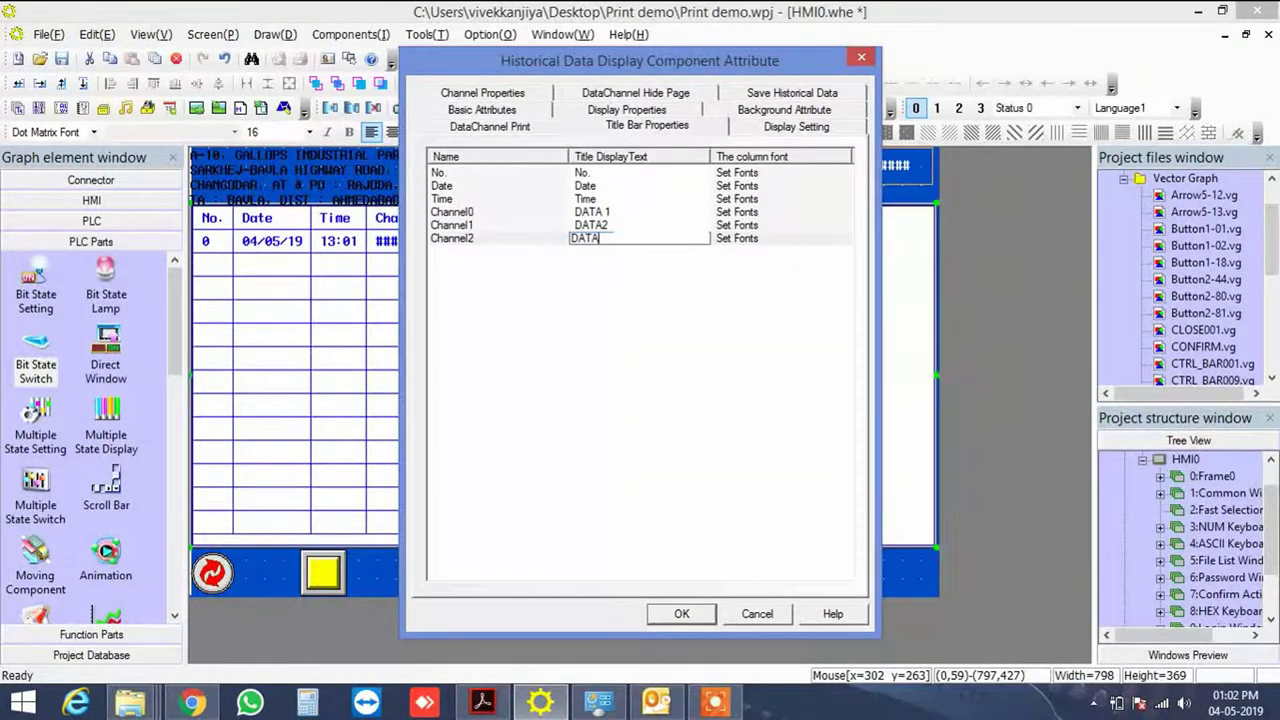
# Examine the historical data table's position, storage device, background sampling, hidden channel, read address and data channel print settings
pyautogui.click(786, 126)
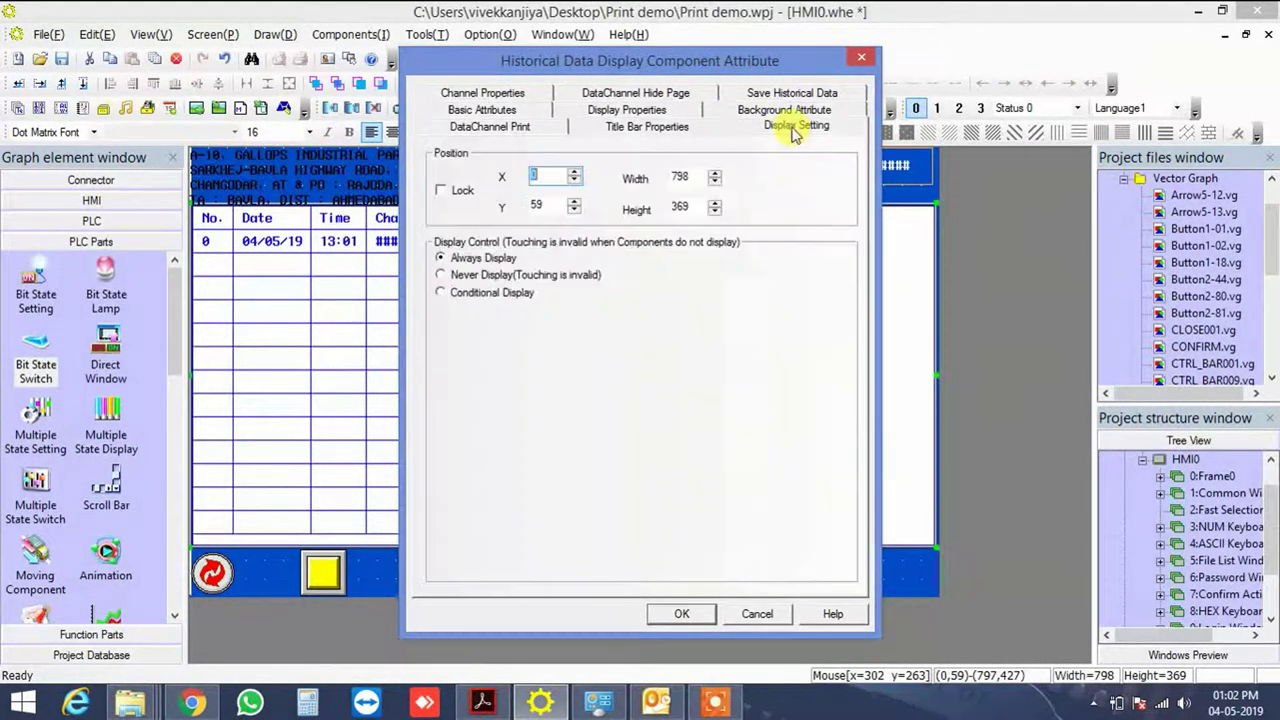
pyautogui.click(790, 92)
pyautogui.click(780, 176)
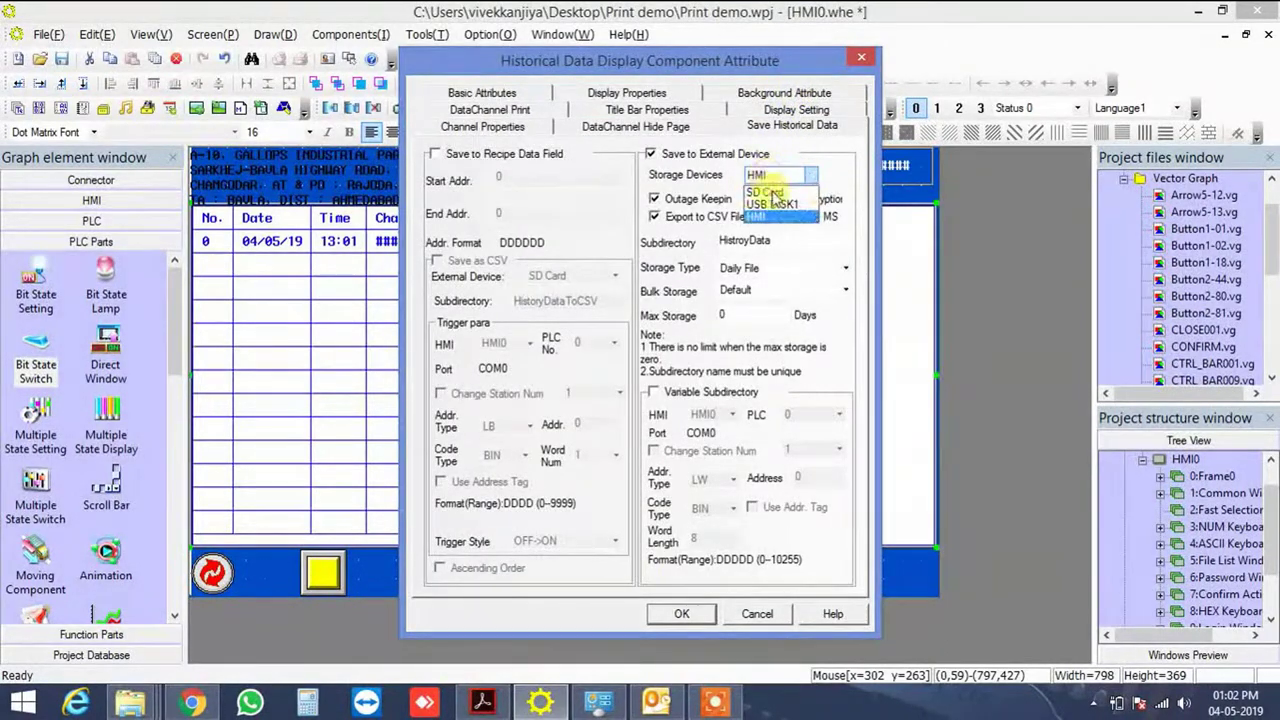
pyautogui.click(783, 181)
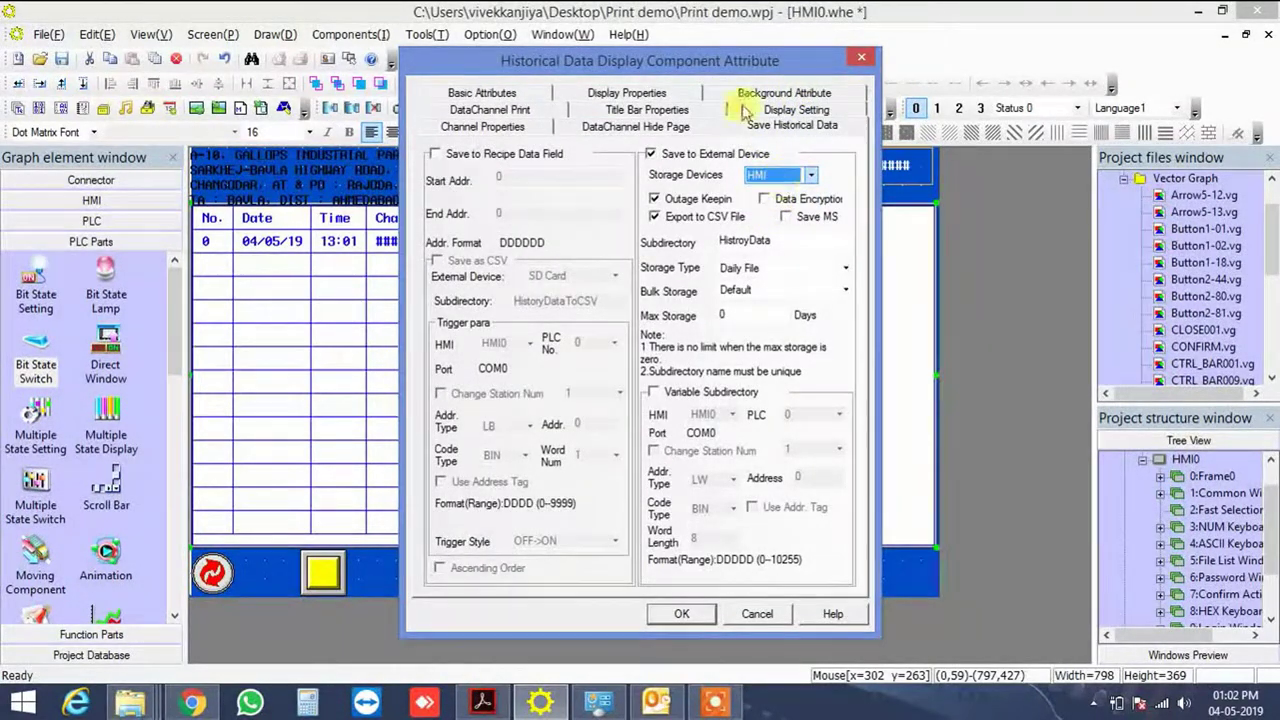
pyautogui.click(792, 110)
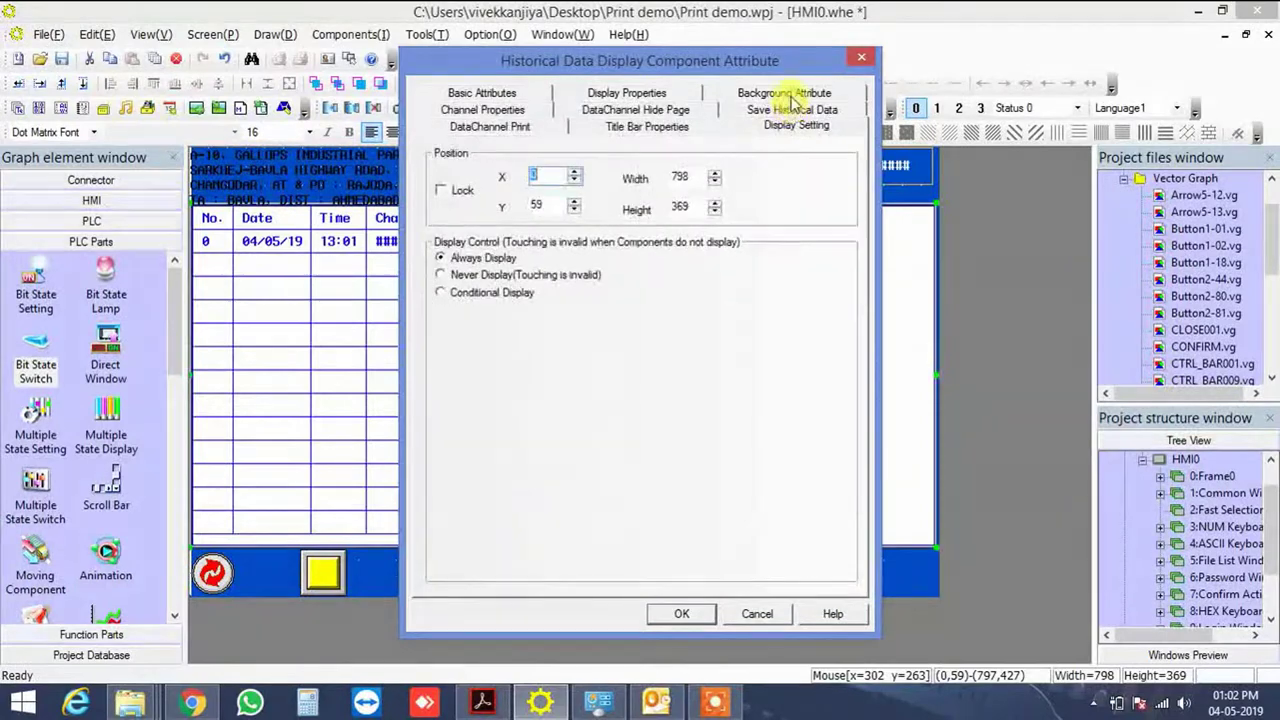
pyautogui.click(790, 93)
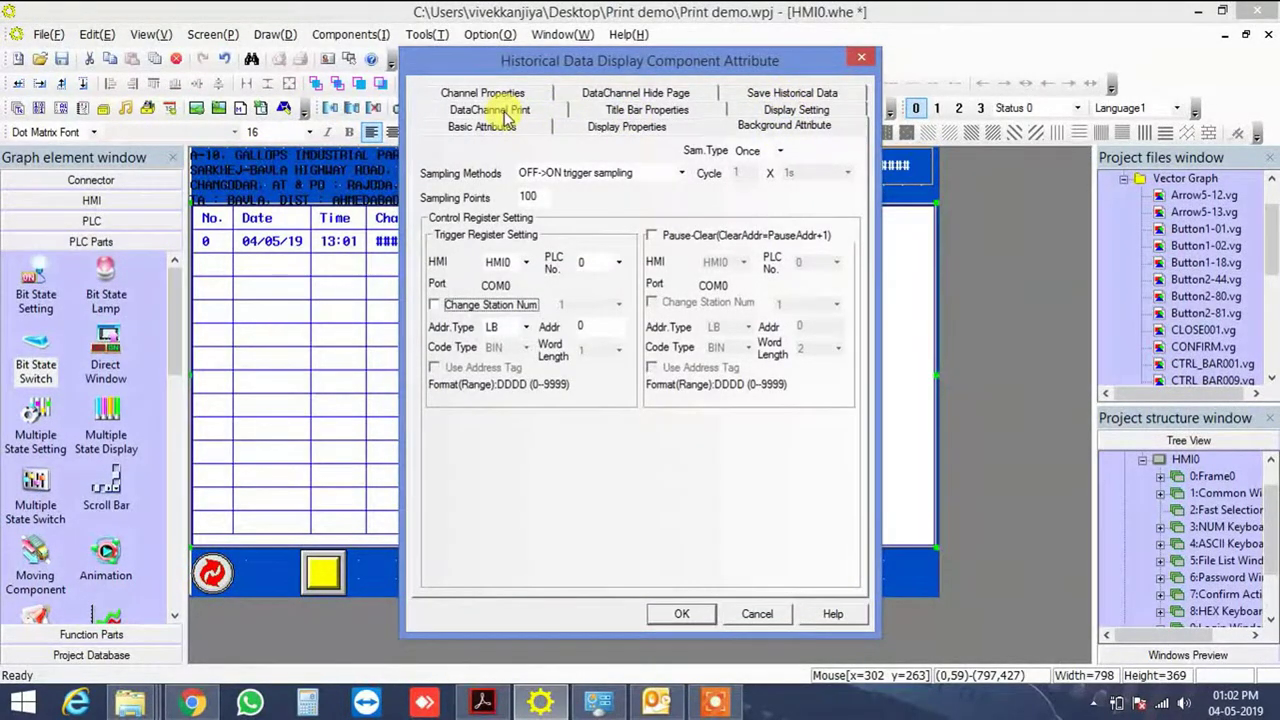
pyautogui.click(632, 93)
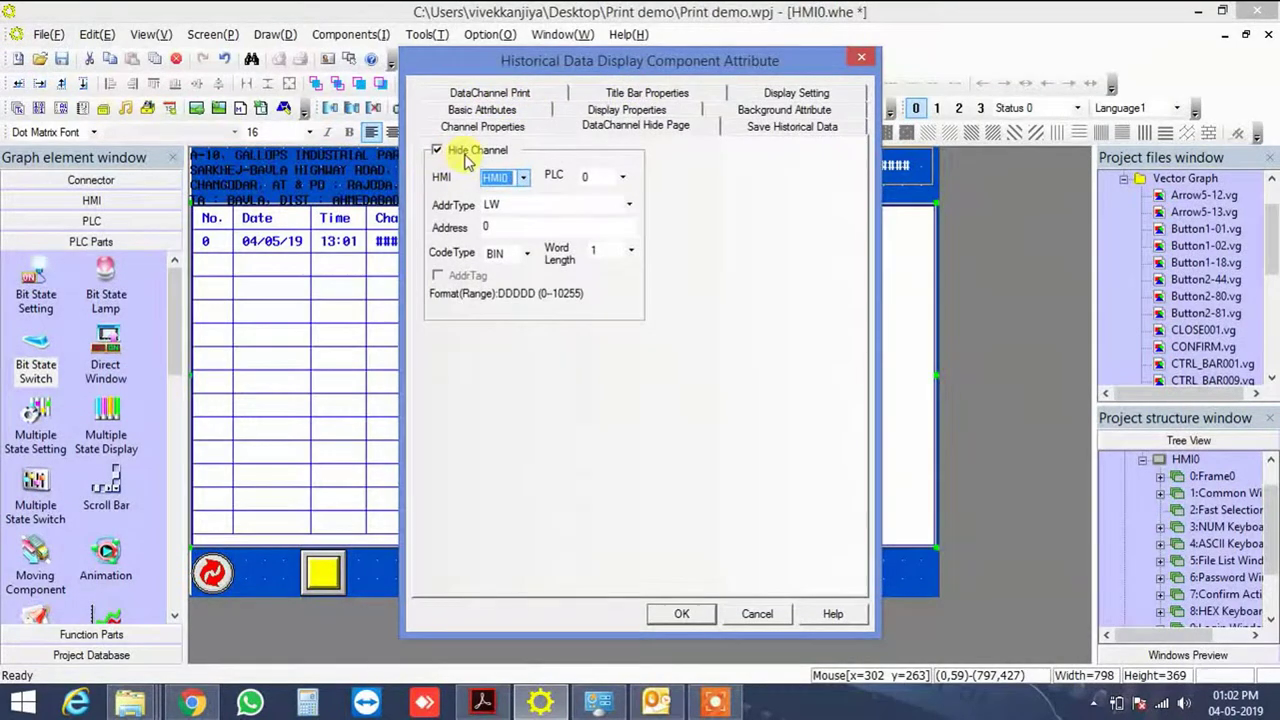
pyautogui.click(475, 113)
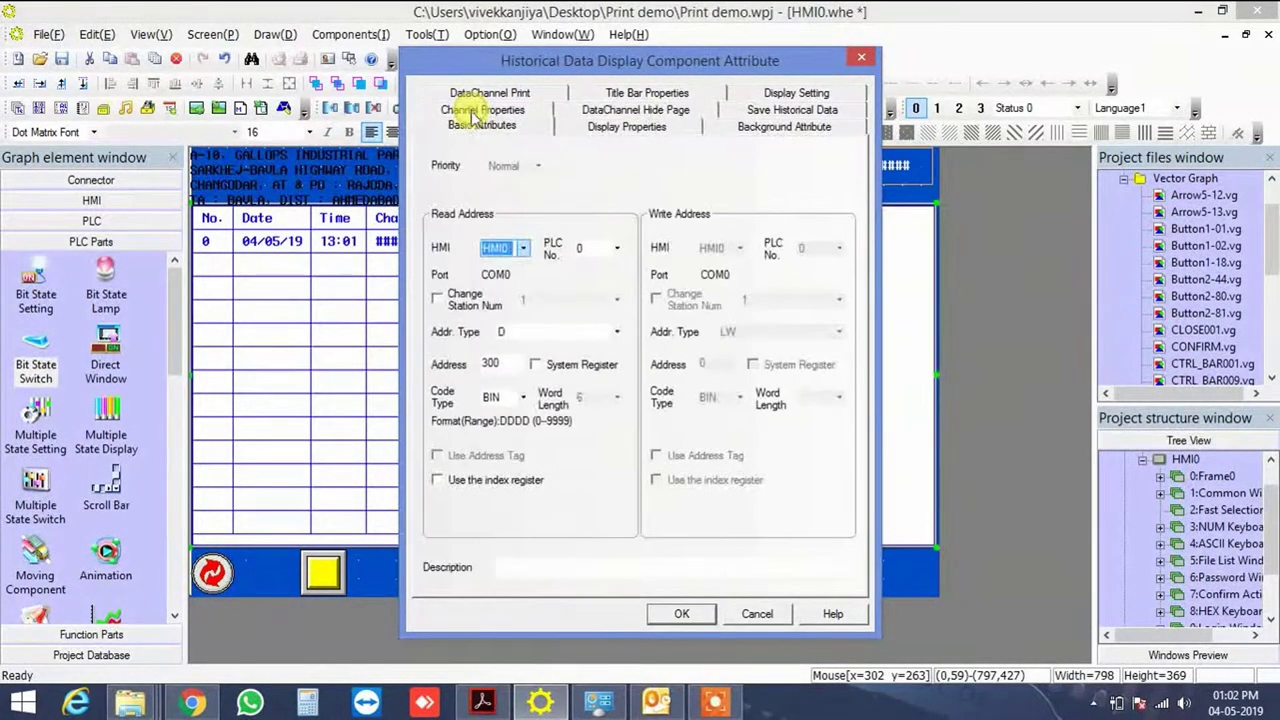
pyautogui.click(476, 111)
pyautogui.click(488, 94)
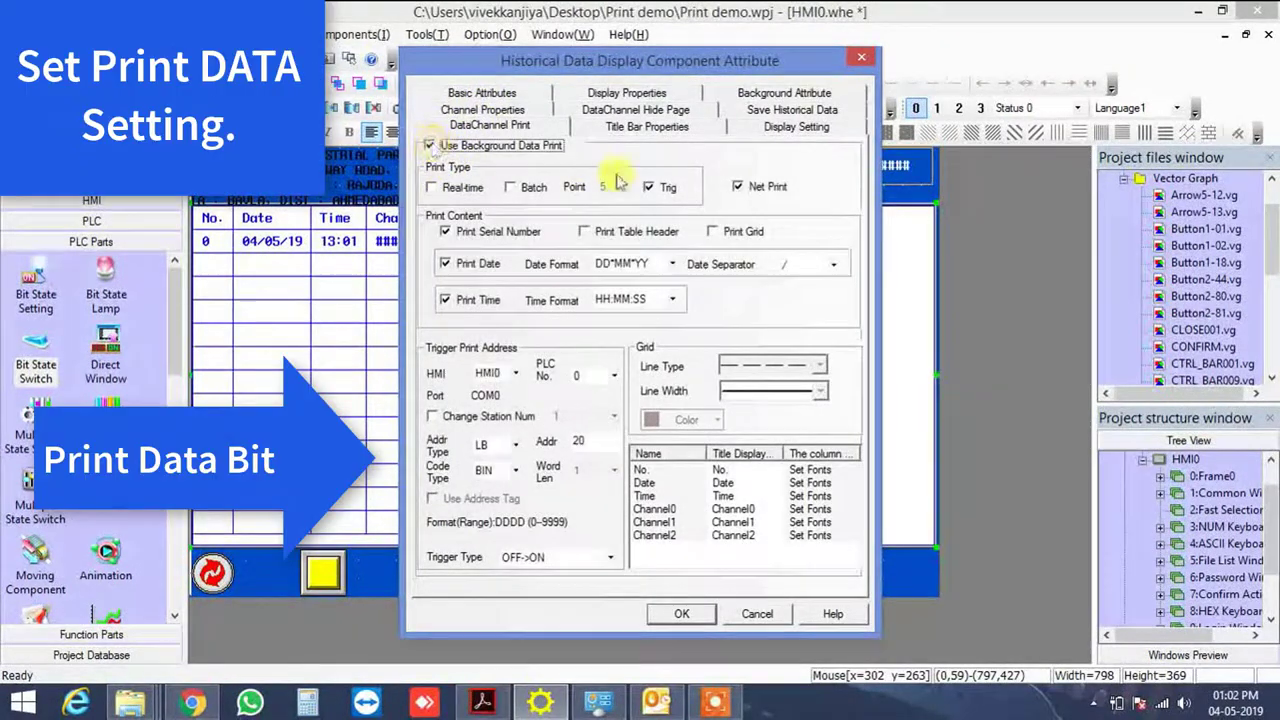
# Try the Batch print type for the table's background data printing, and return to the Trig print type
pyautogui.click(652, 188)
pyautogui.click(655, 189)
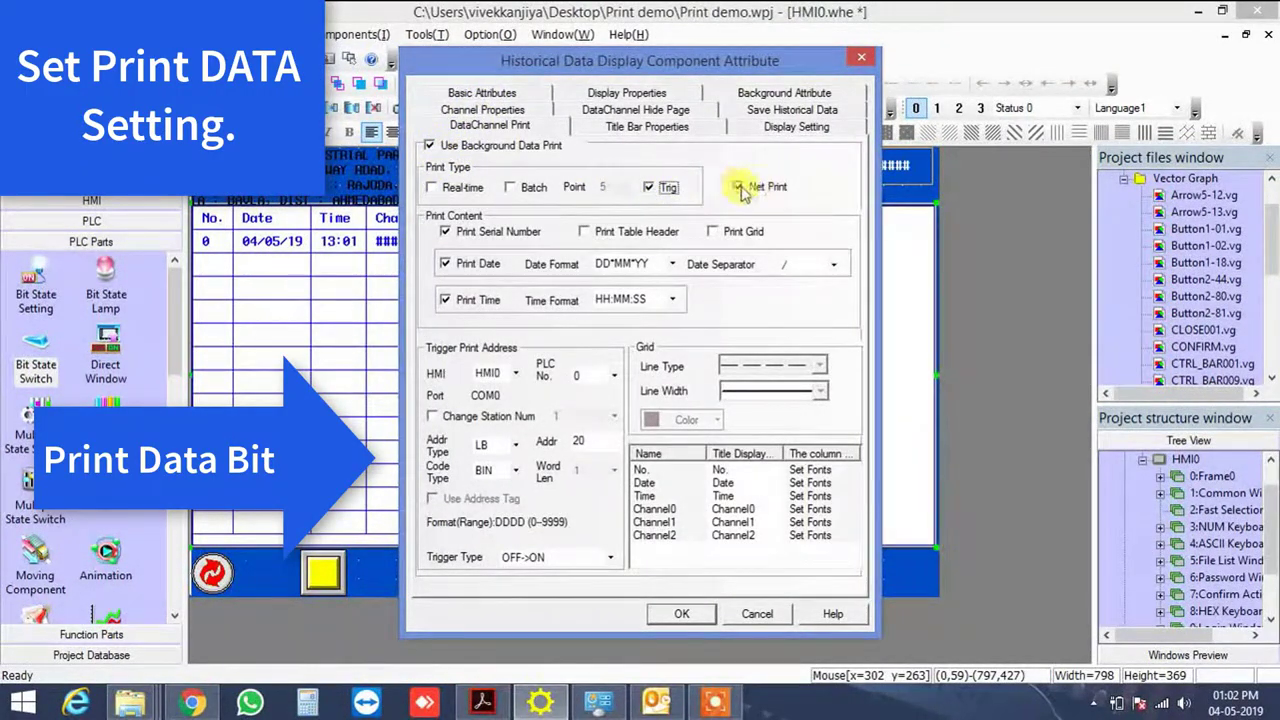
pyautogui.click(511, 188)
pyautogui.click(608, 187)
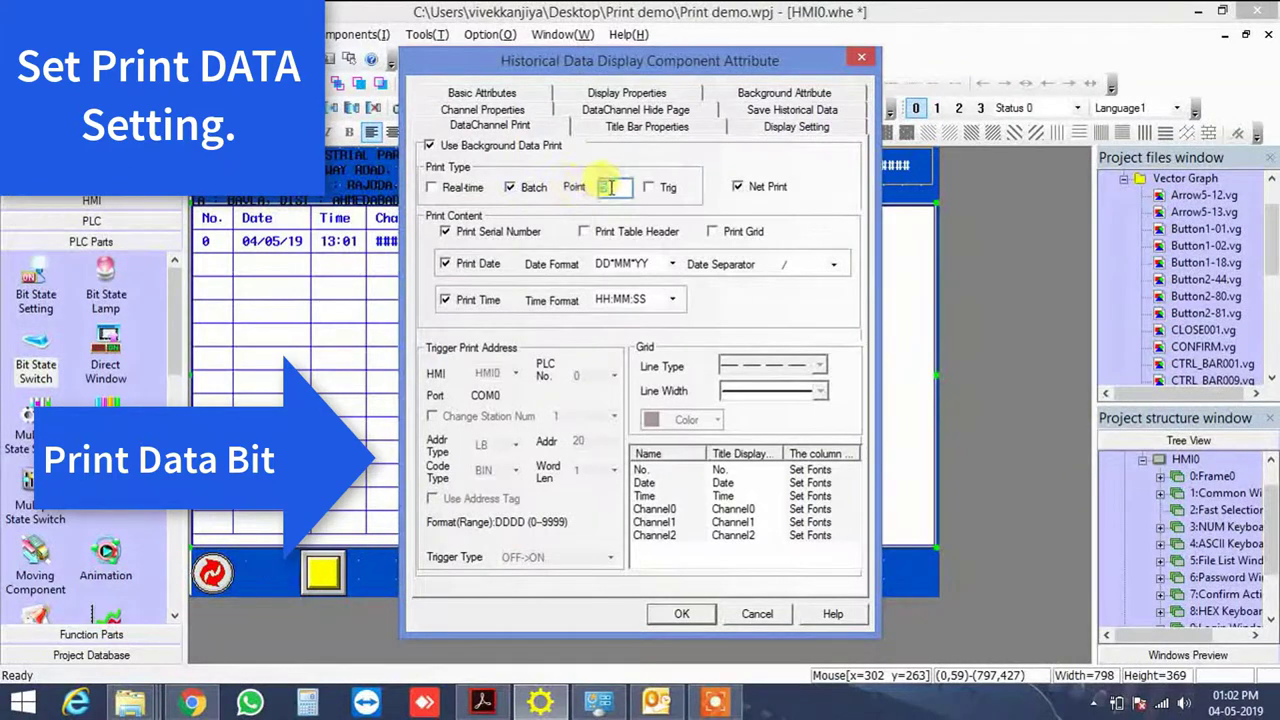
pyautogui.click(510, 187)
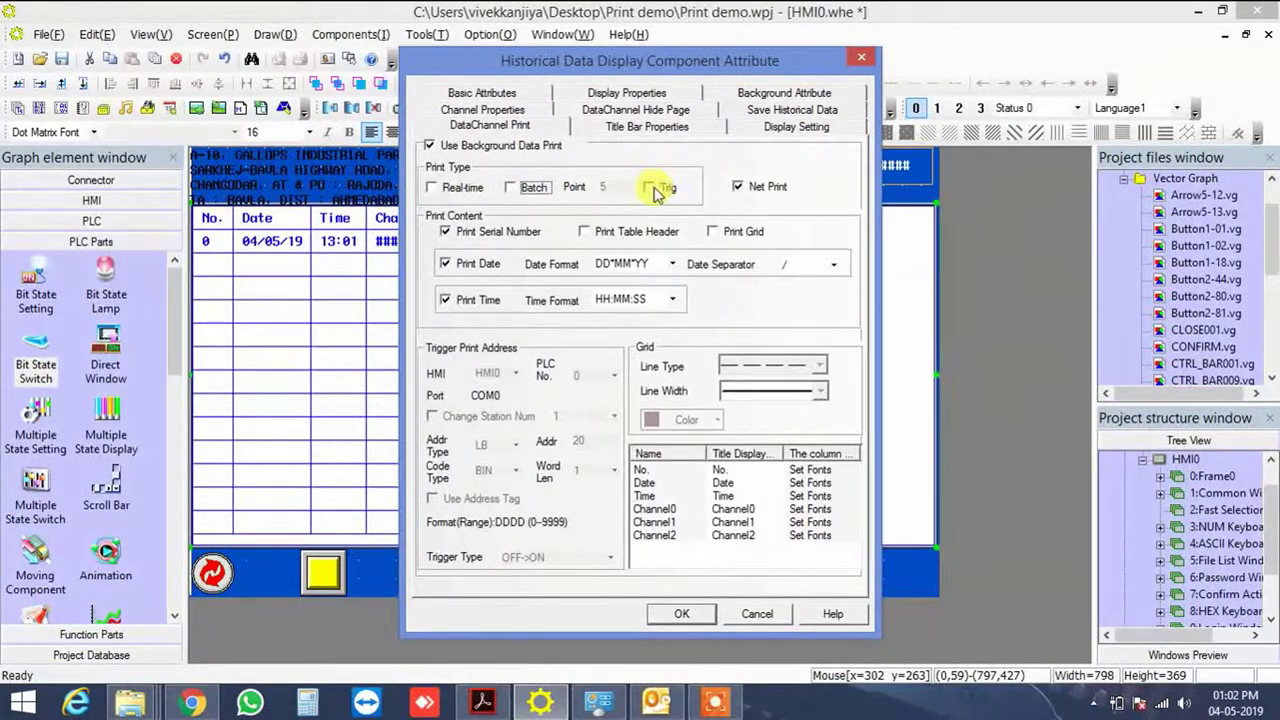
pyautogui.click(650, 188)
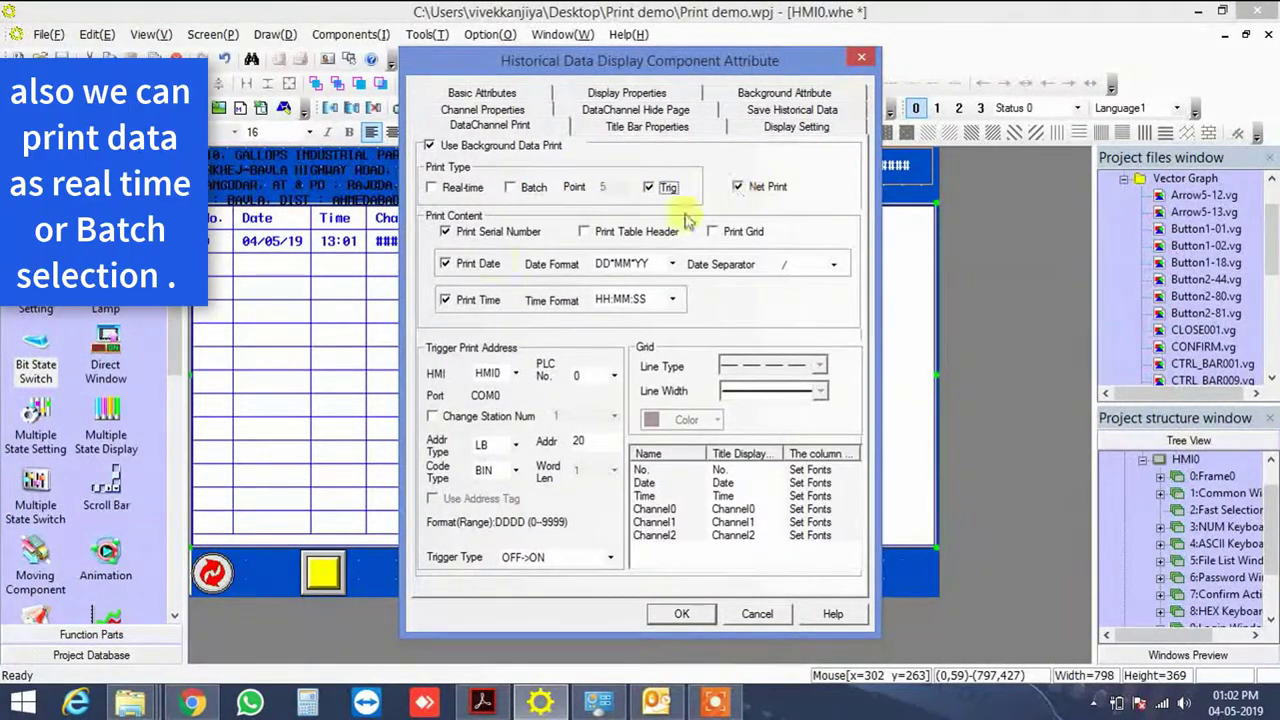
# Enable Print Table Header and Print Grid for the table's data printing, and set the grid colour to black
pyautogui.click(445, 232)
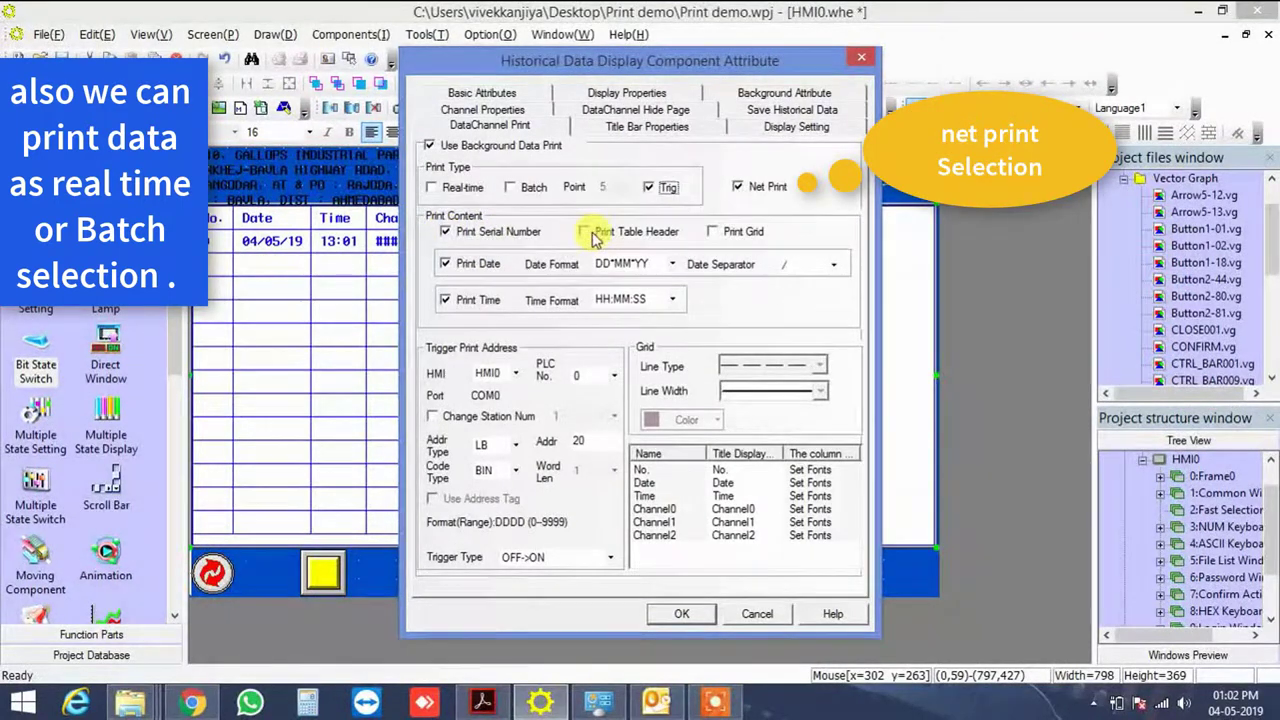
pyautogui.click(585, 232)
pyautogui.click(714, 233)
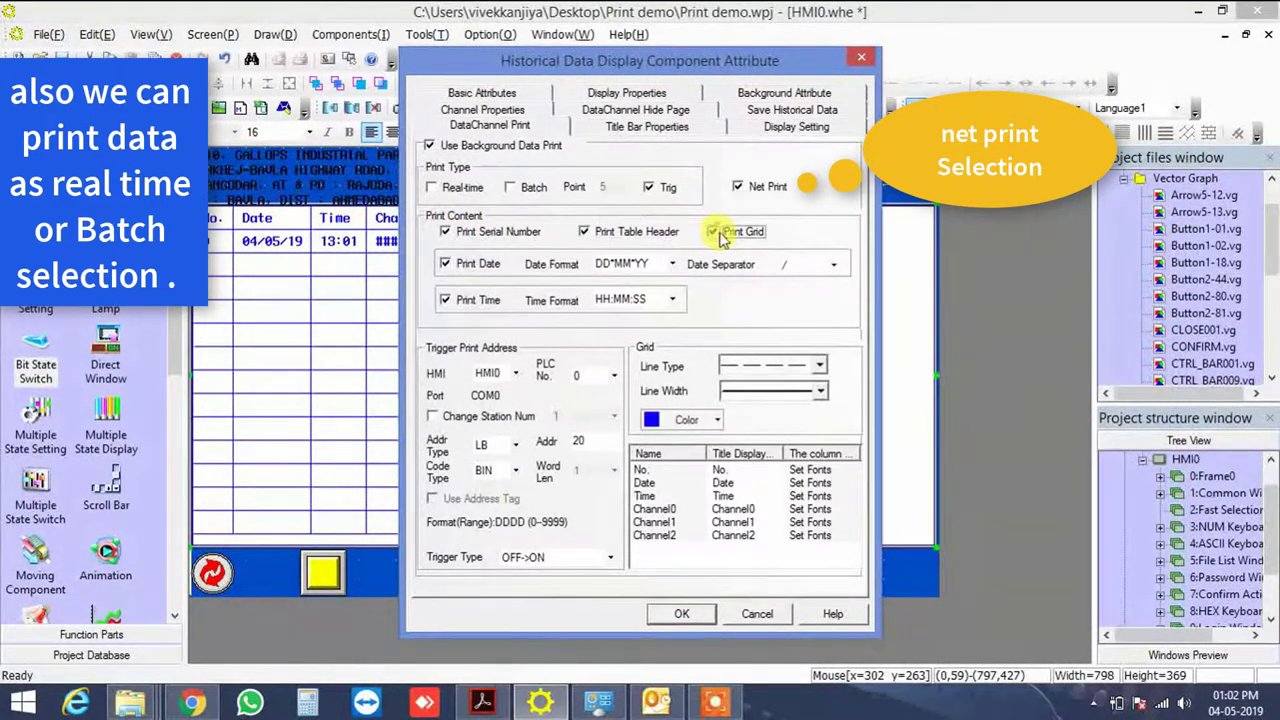
pyautogui.click(690, 421)
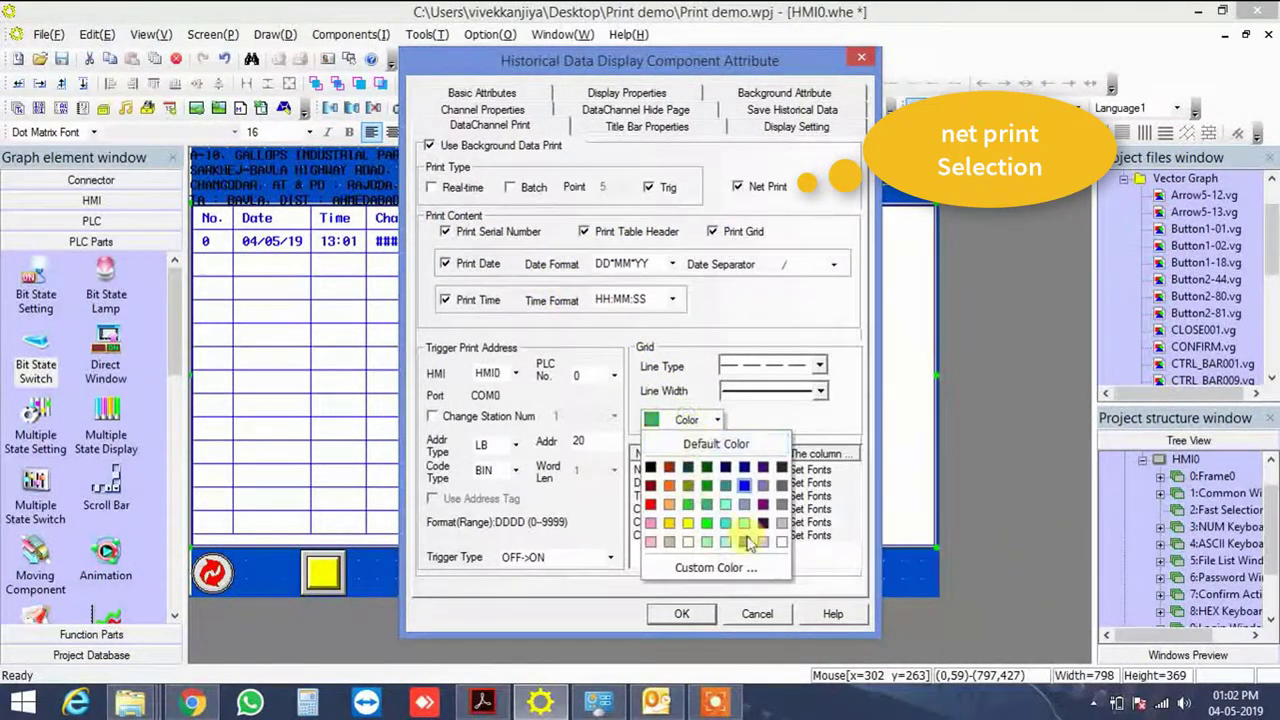
pyautogui.click(649, 469)
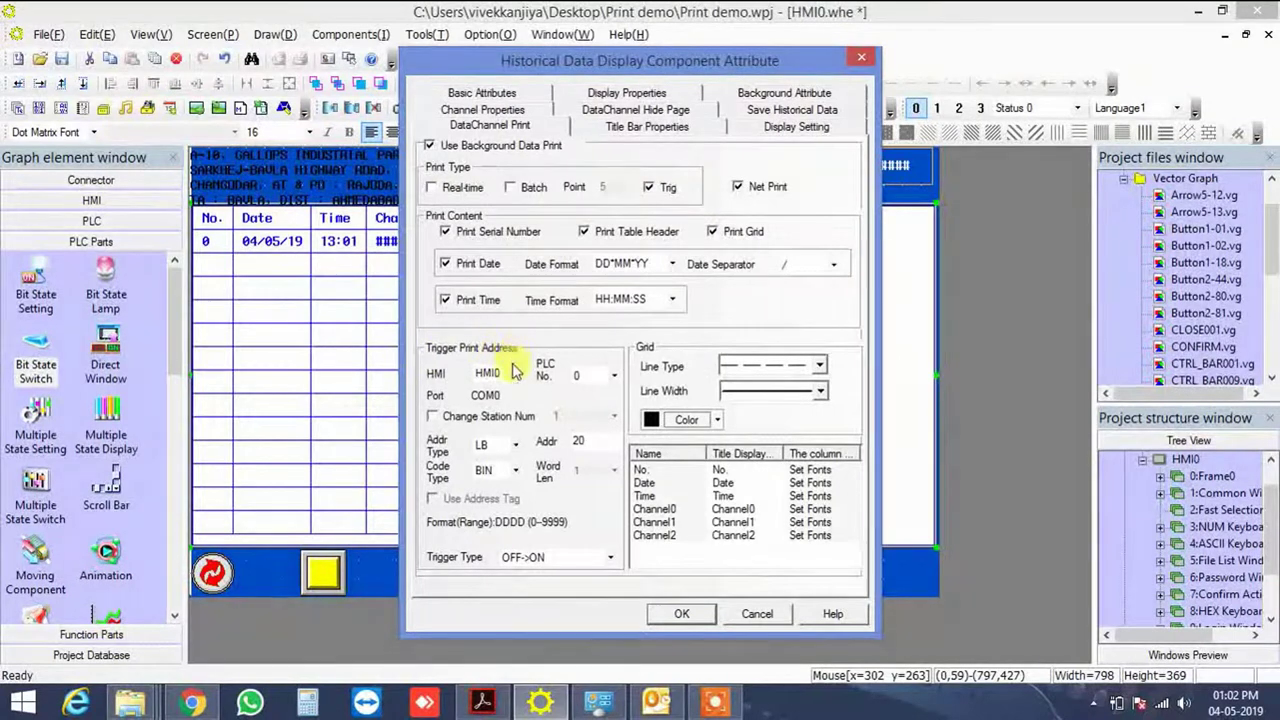
pyautogui.doubleClick(582, 442)
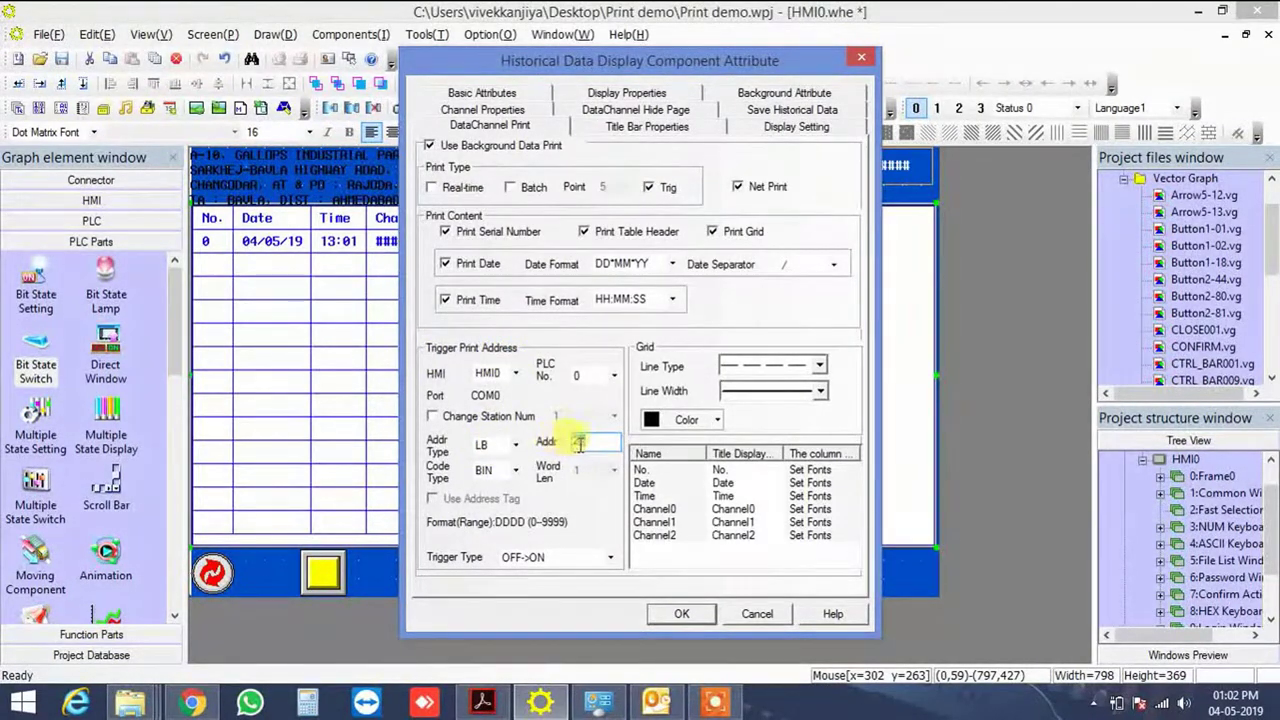
# Set the printed column titles of Channel0, Channel1 and Channel2 to DATA 1, DATA 2 and DATA 3, and apply the table's attributes
pyautogui.doubleClick(744, 508)
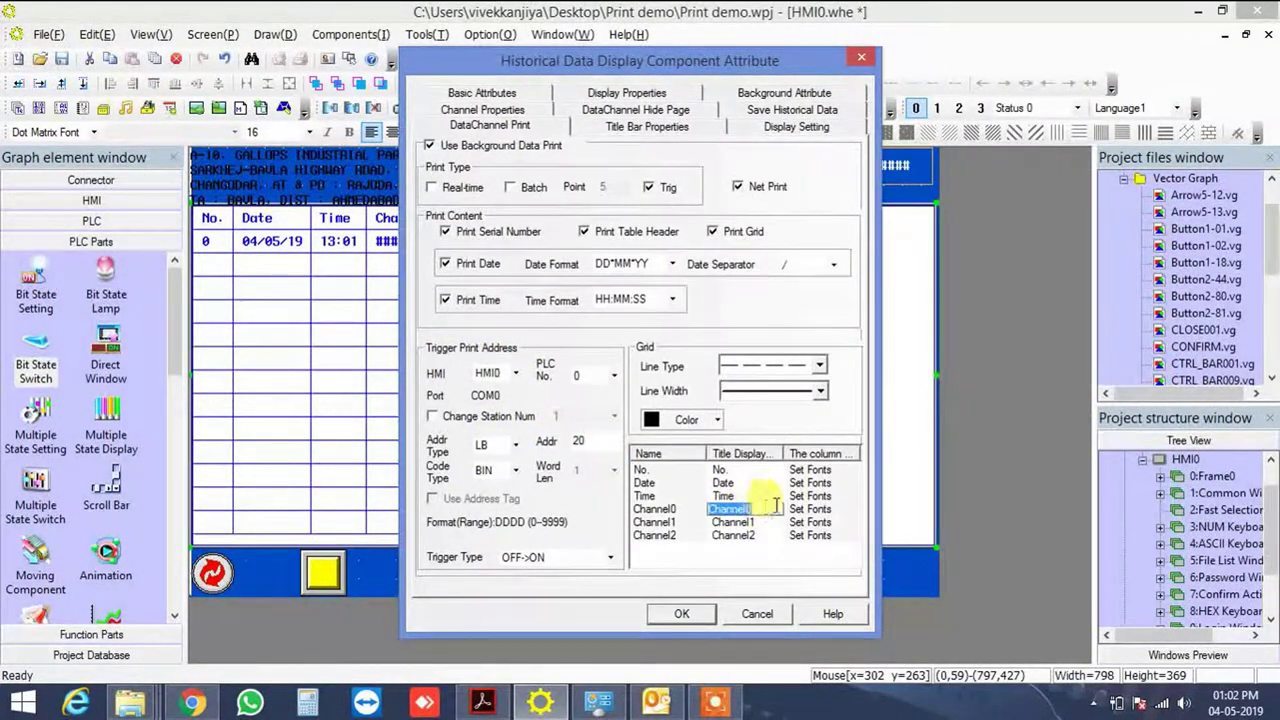
pyautogui.write('DATA 1')
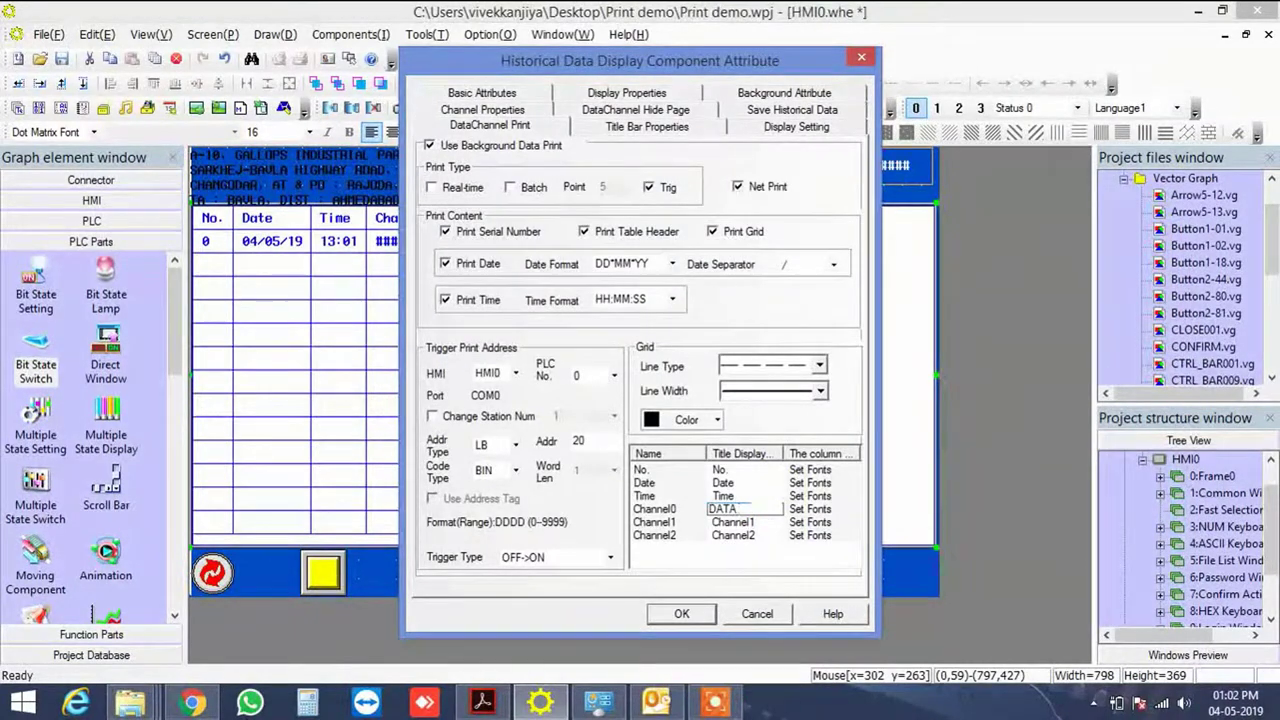
pyautogui.doubleClick(757, 522)
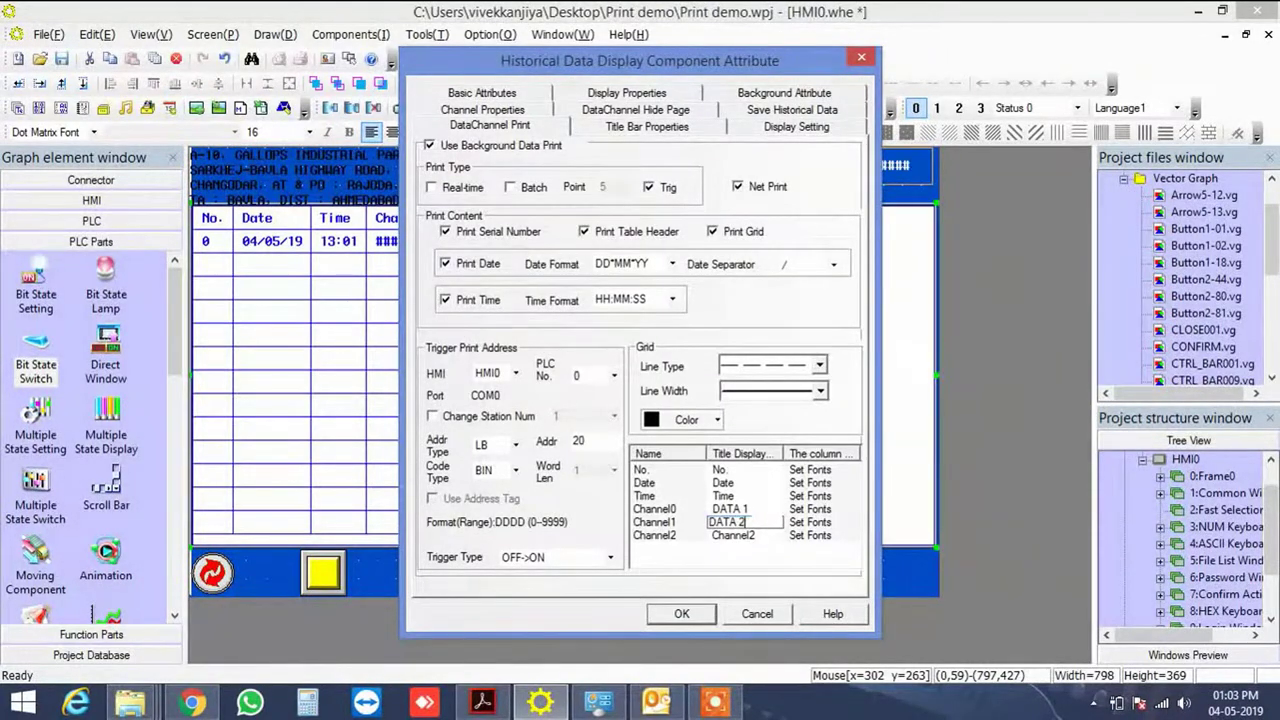
pyautogui.doubleClick(750, 536)
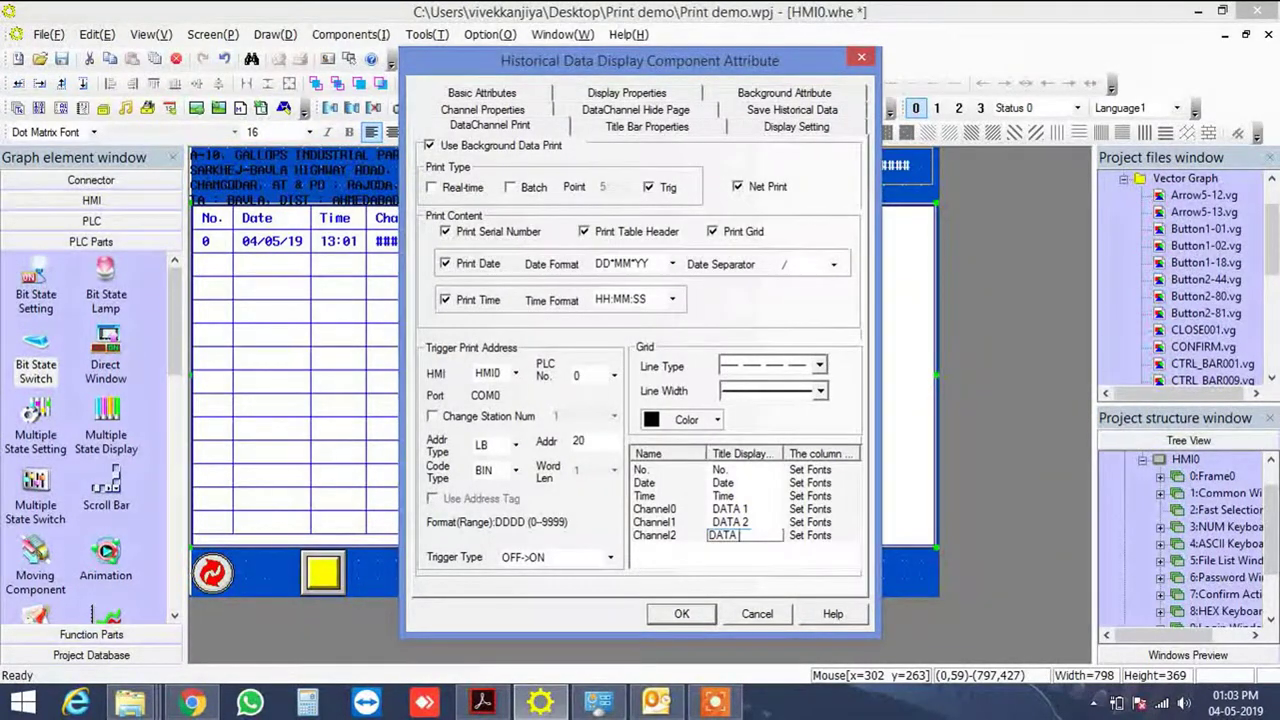
pyautogui.write('DATA 34')
pyautogui.press('BackSpace')
pyautogui.press('Return')
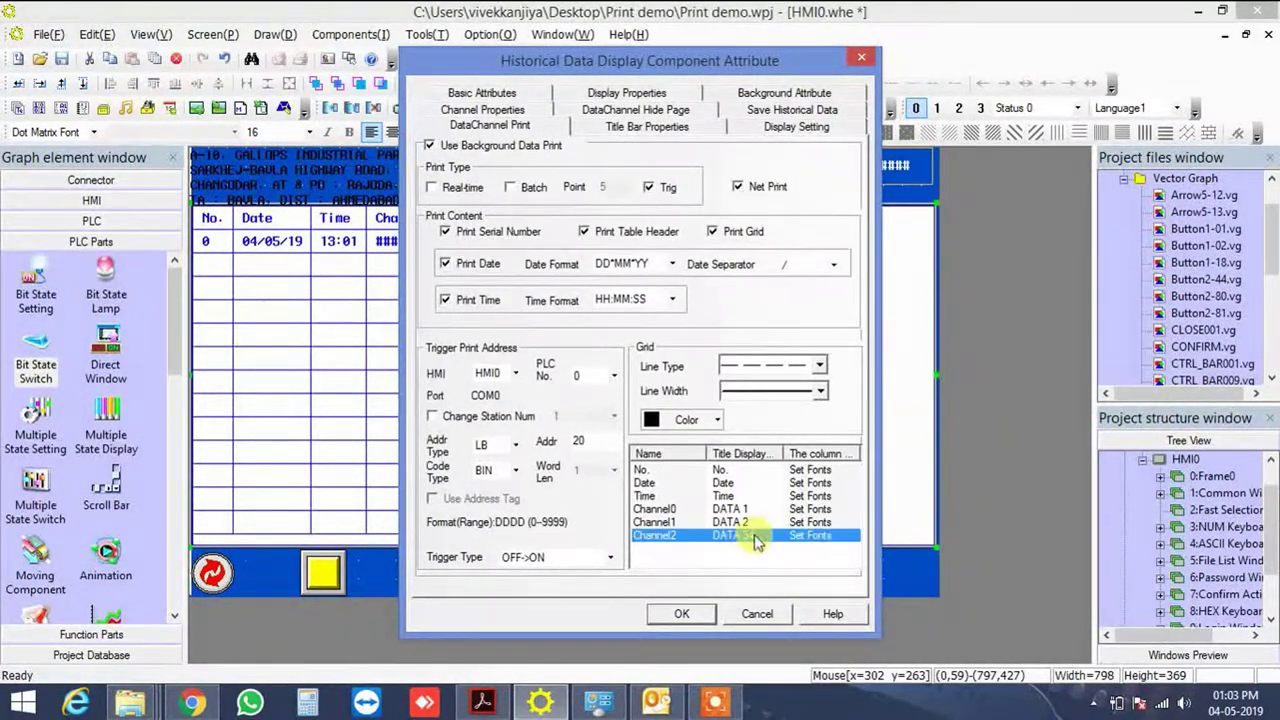
pyautogui.click(682, 613)
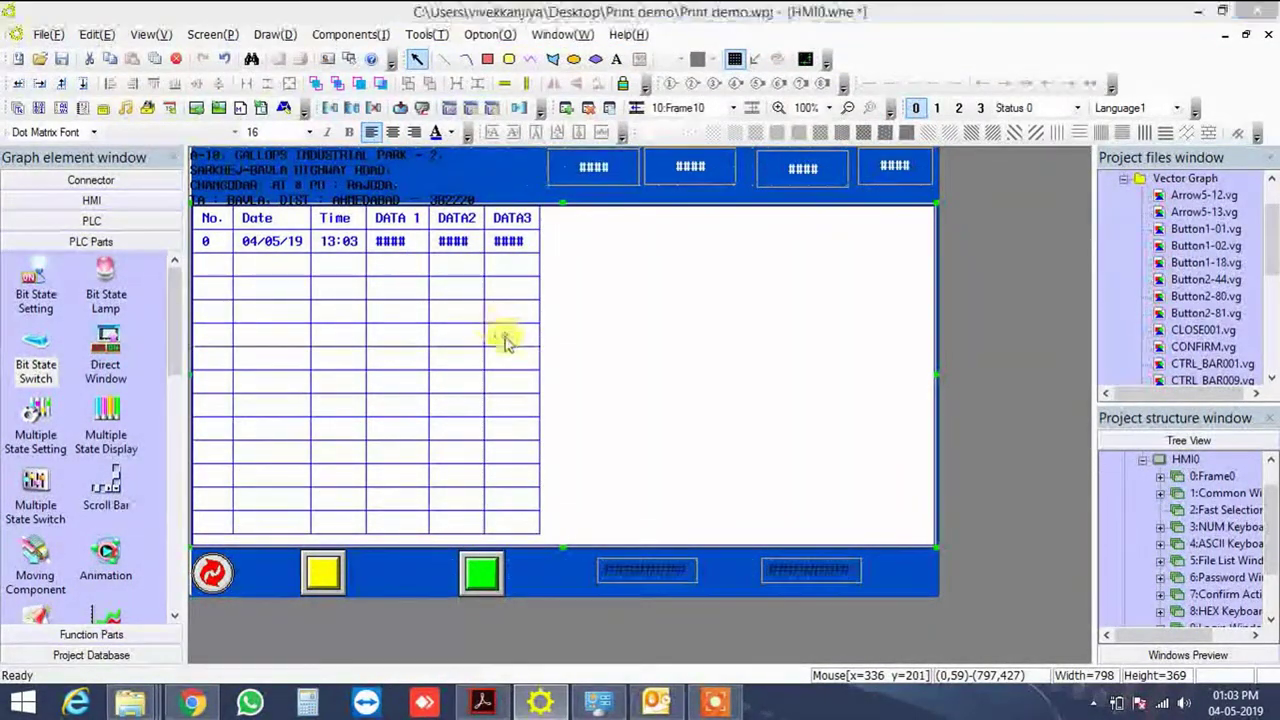
# Check the address settings of the historical data table and of the yellow bit state switch below it
pyautogui.doubleClick(666, 343)
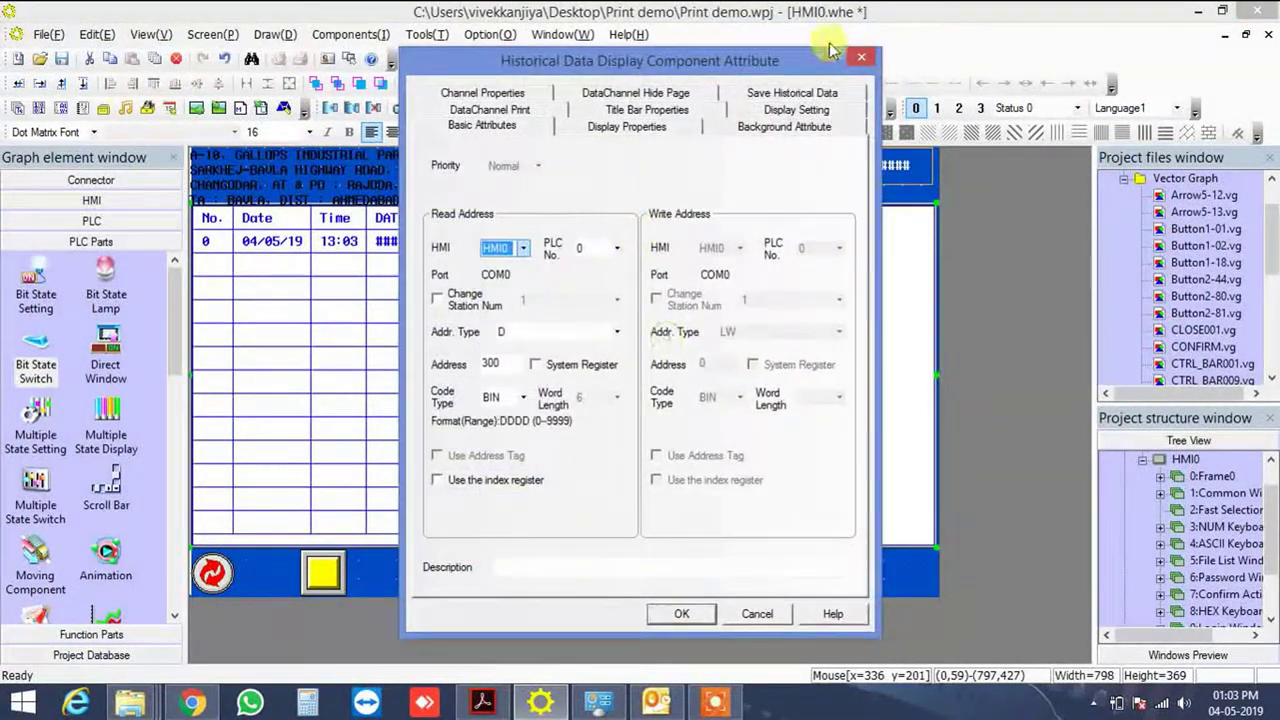
pyautogui.click(860, 56)
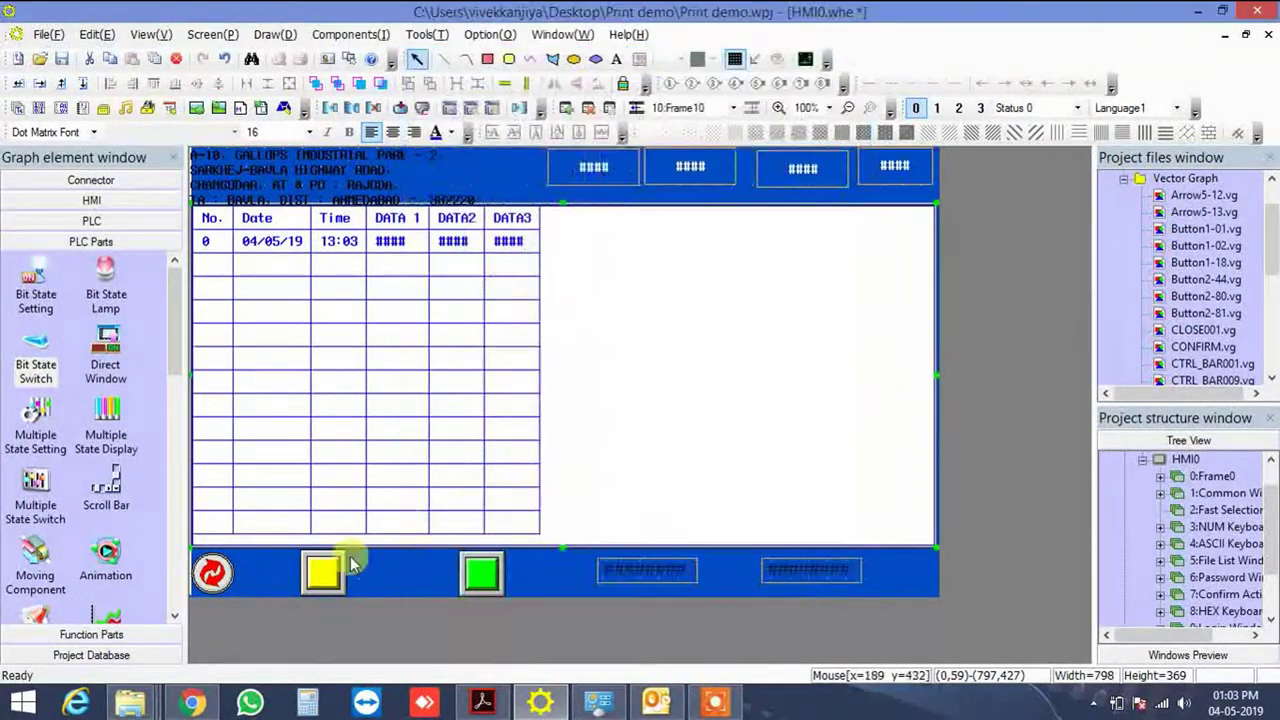
pyautogui.doubleClick(322, 572)
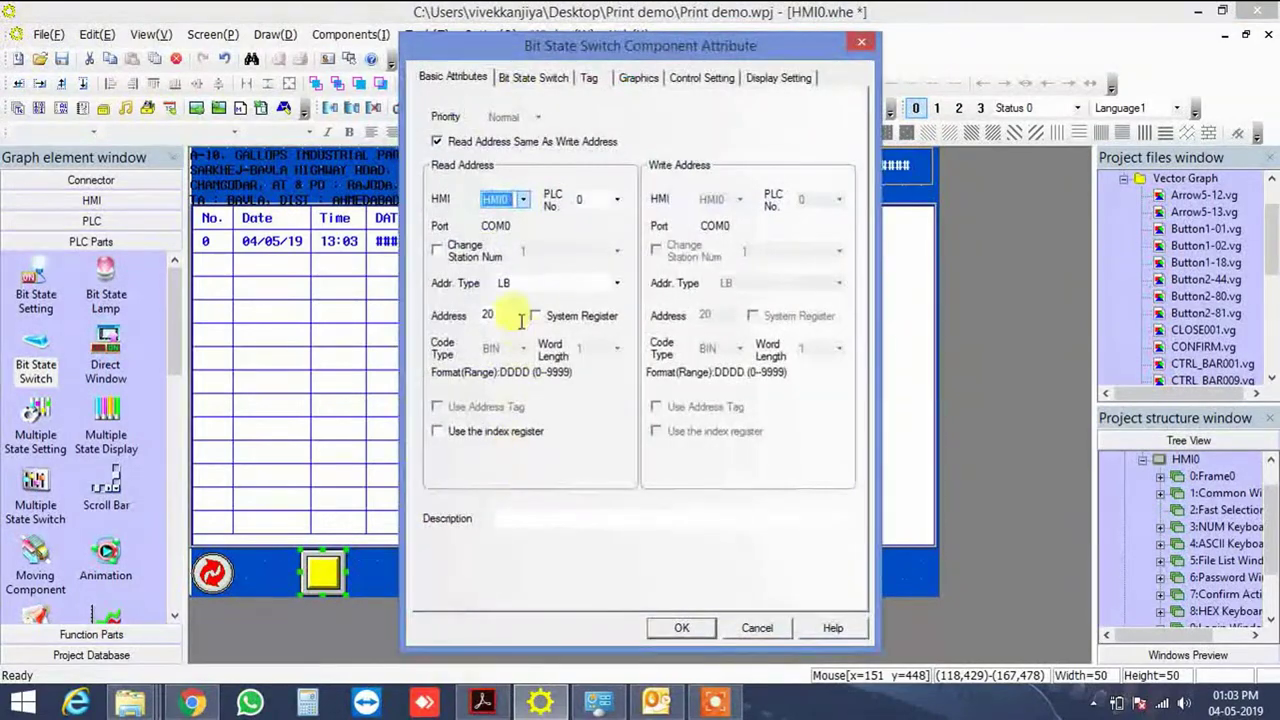
pyautogui.moveTo(507, 318); pyautogui.dragTo(487, 318)
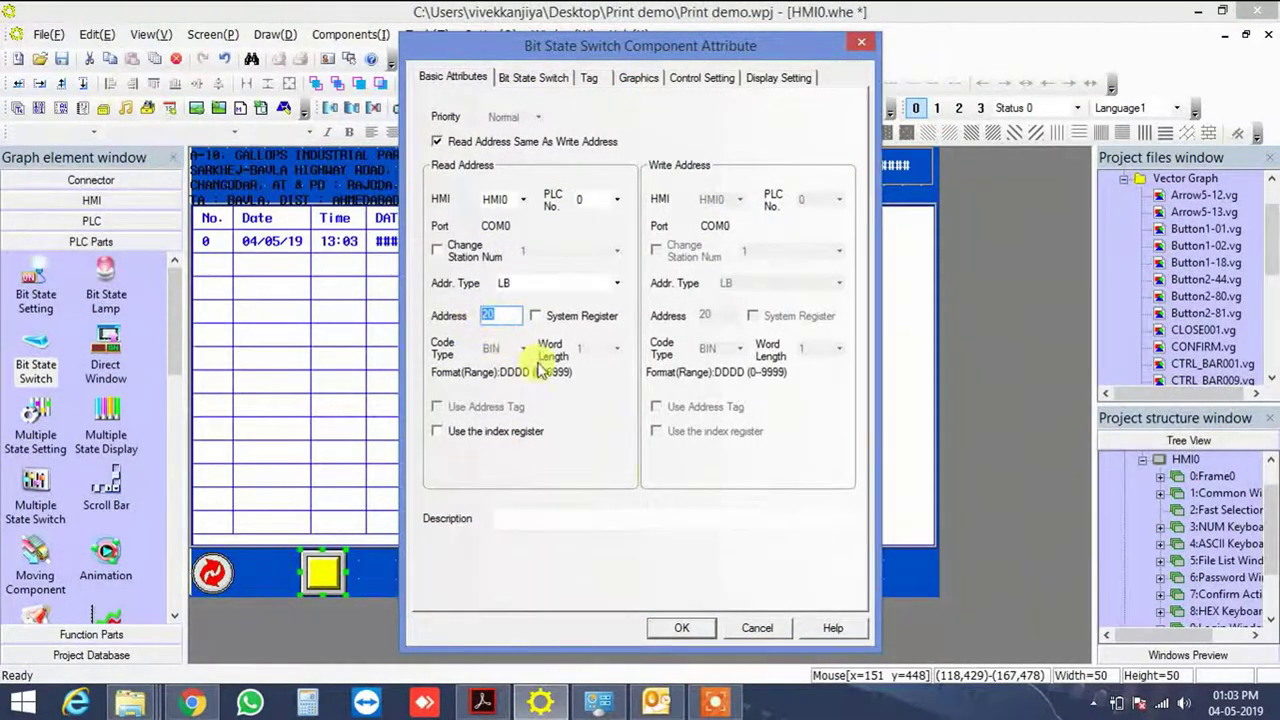
pyautogui.click(684, 630)
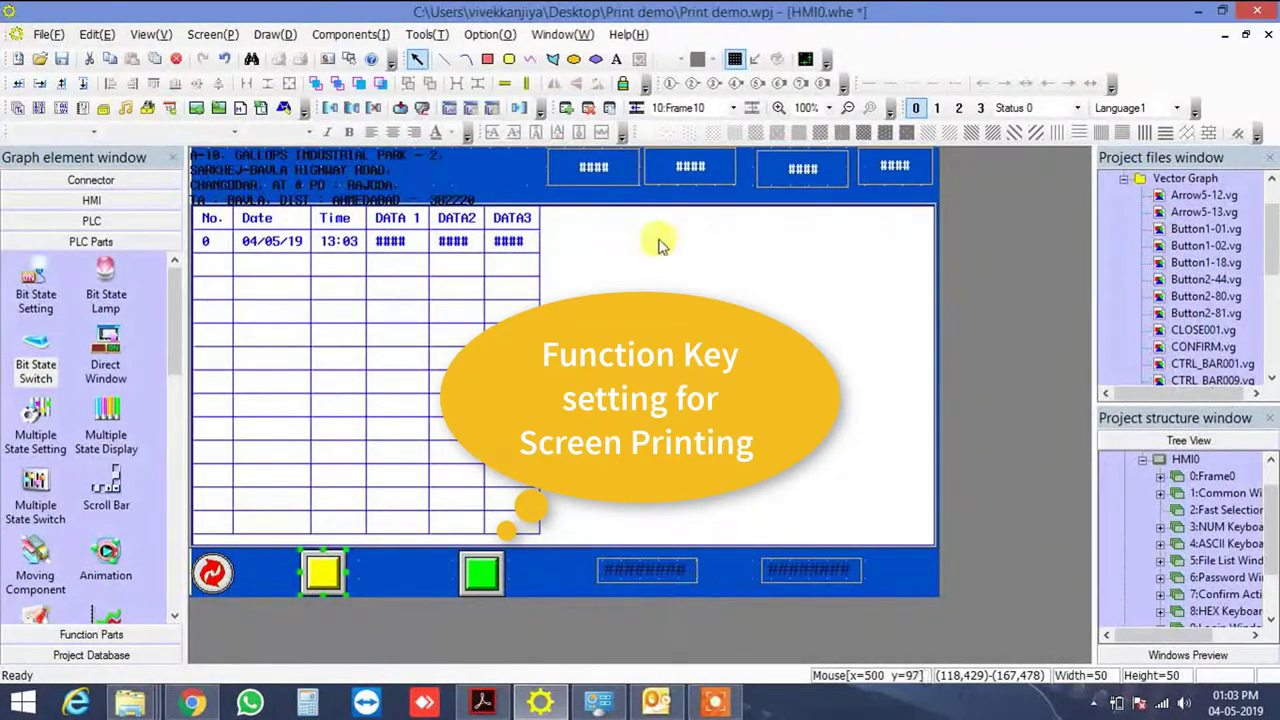
# Check the green function key's Print attributes, including Current Page, Horizontal Print and Network Printing
pyautogui.doubleClick(481, 572)
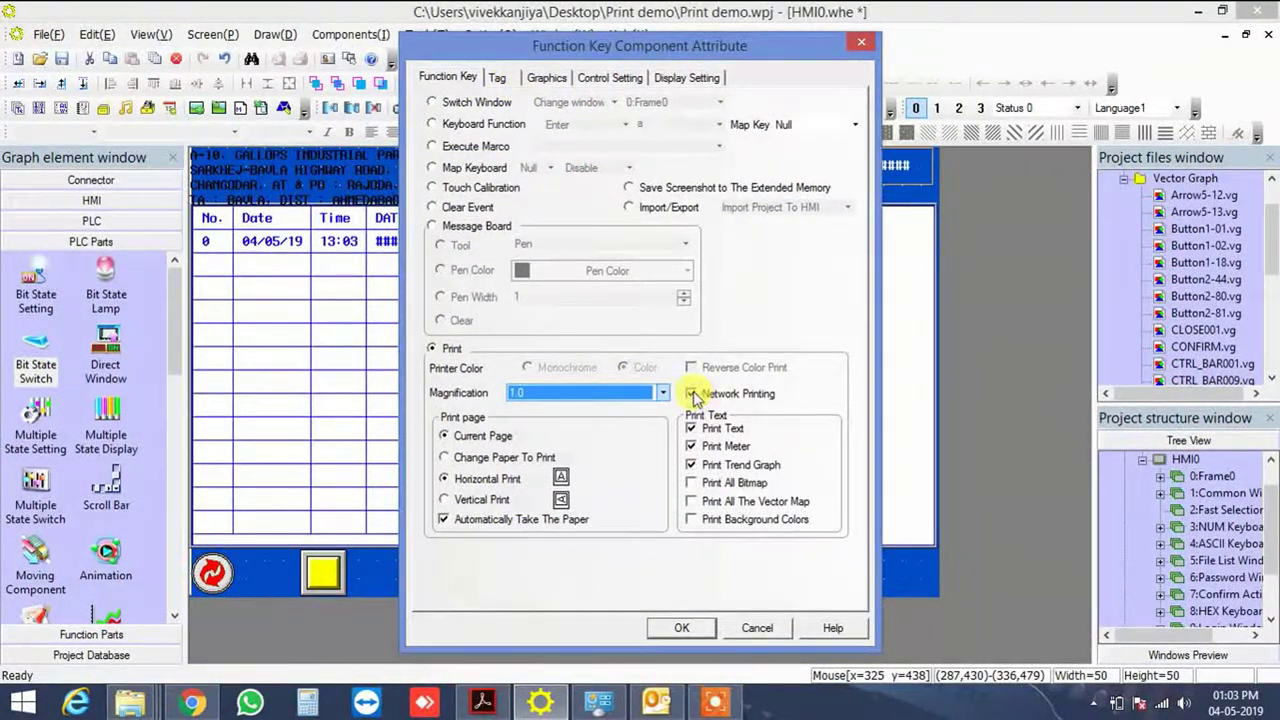
pyautogui.click(445, 437)
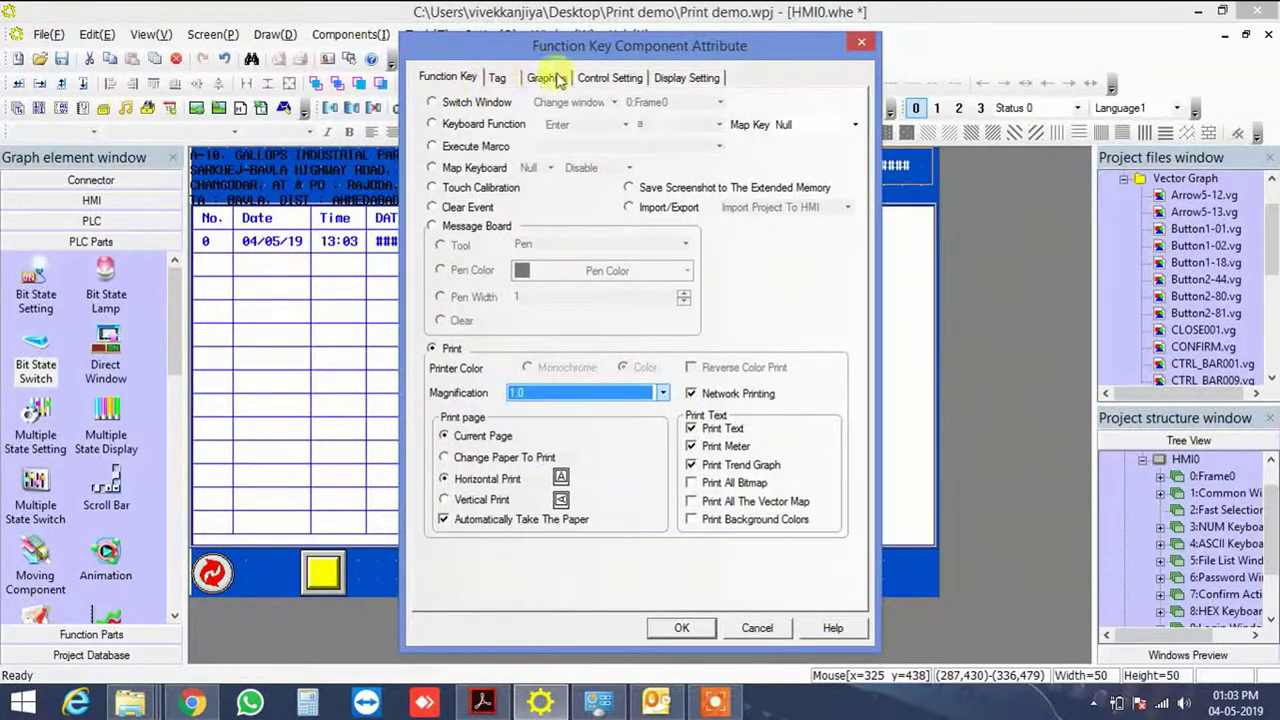
pyautogui.click(681, 627)
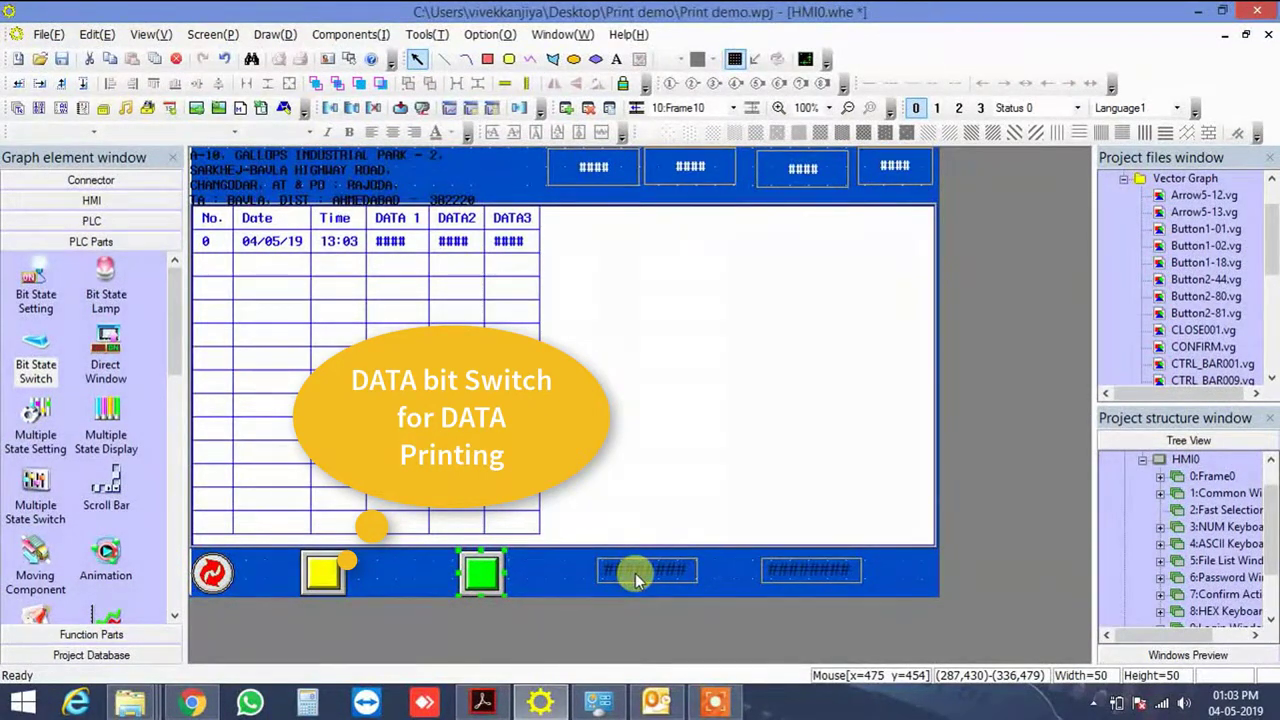
# Check the address settings of the first number input, used for the data query date, leaving its attributes as they are
pyautogui.click(693, 577)
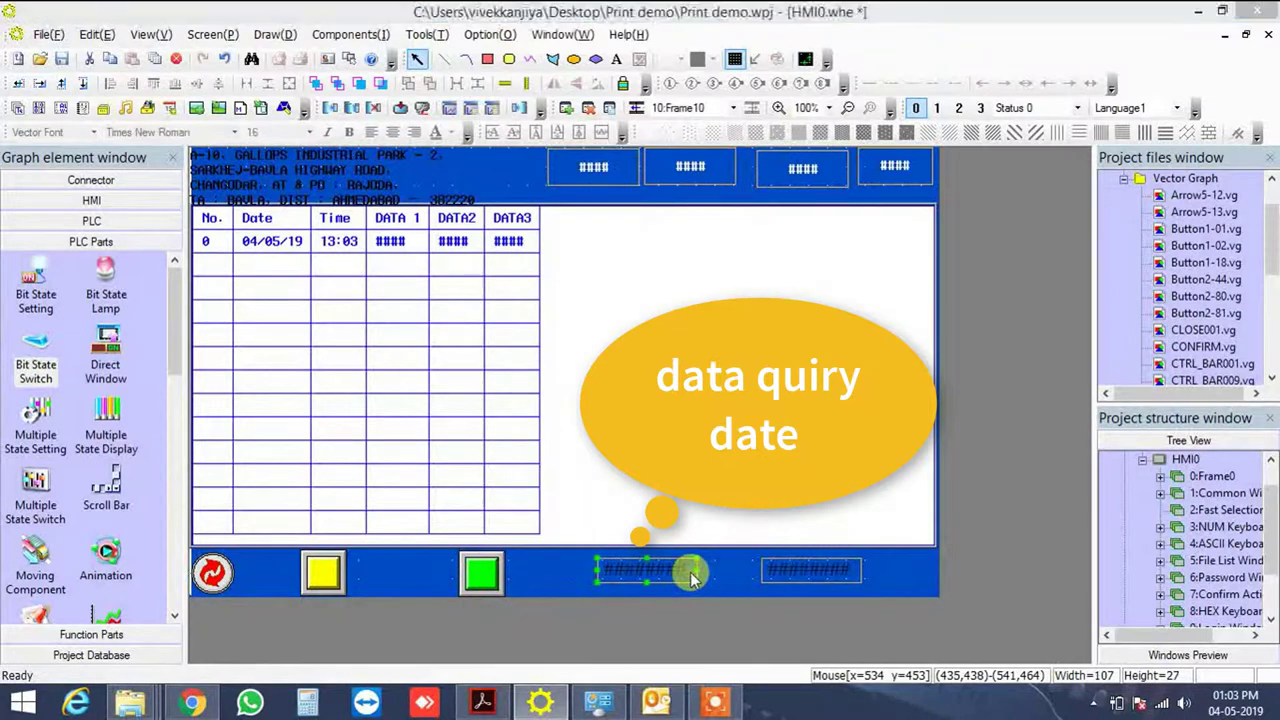
pyautogui.doubleClick(693, 577)
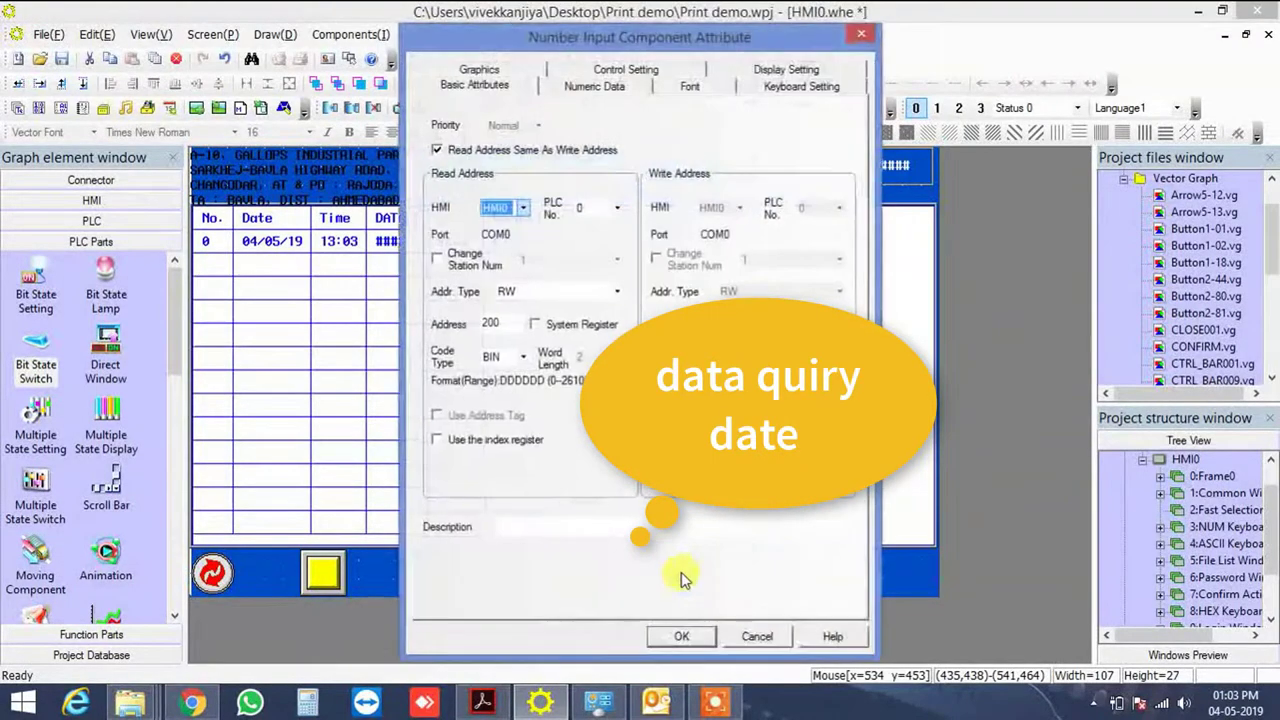
pyautogui.click(757, 637)
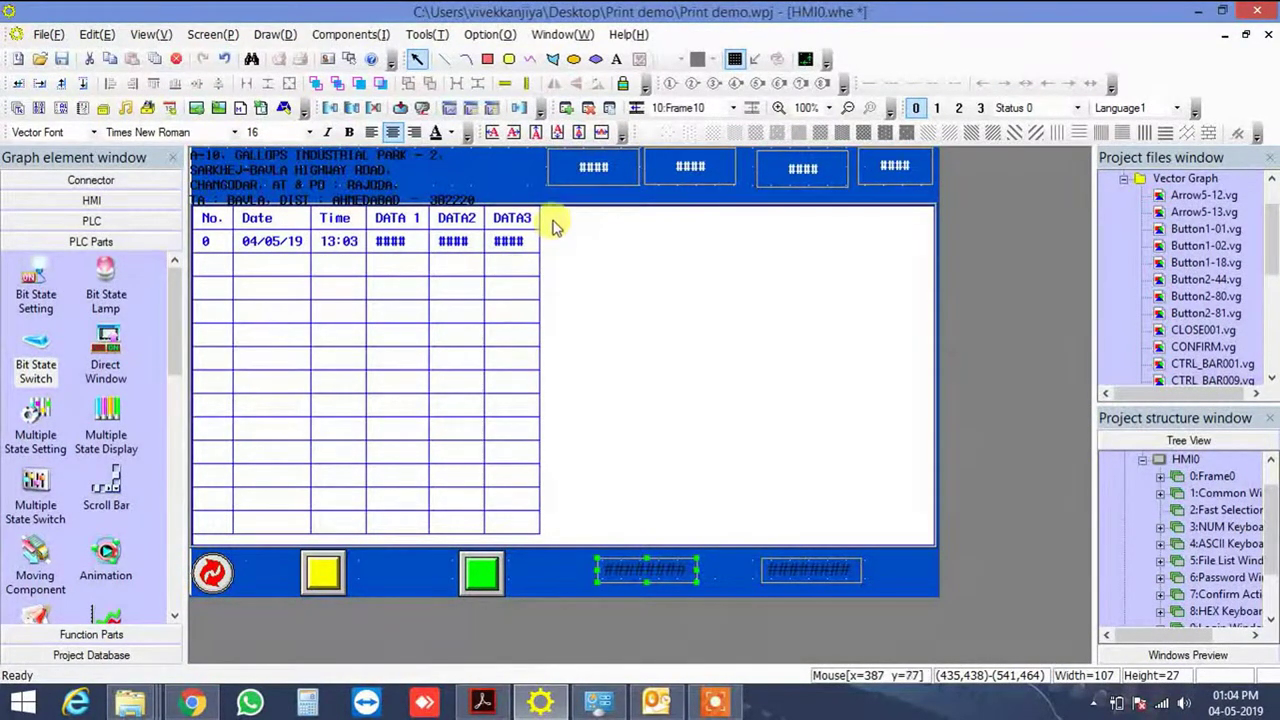
pyautogui.click(670, 572)
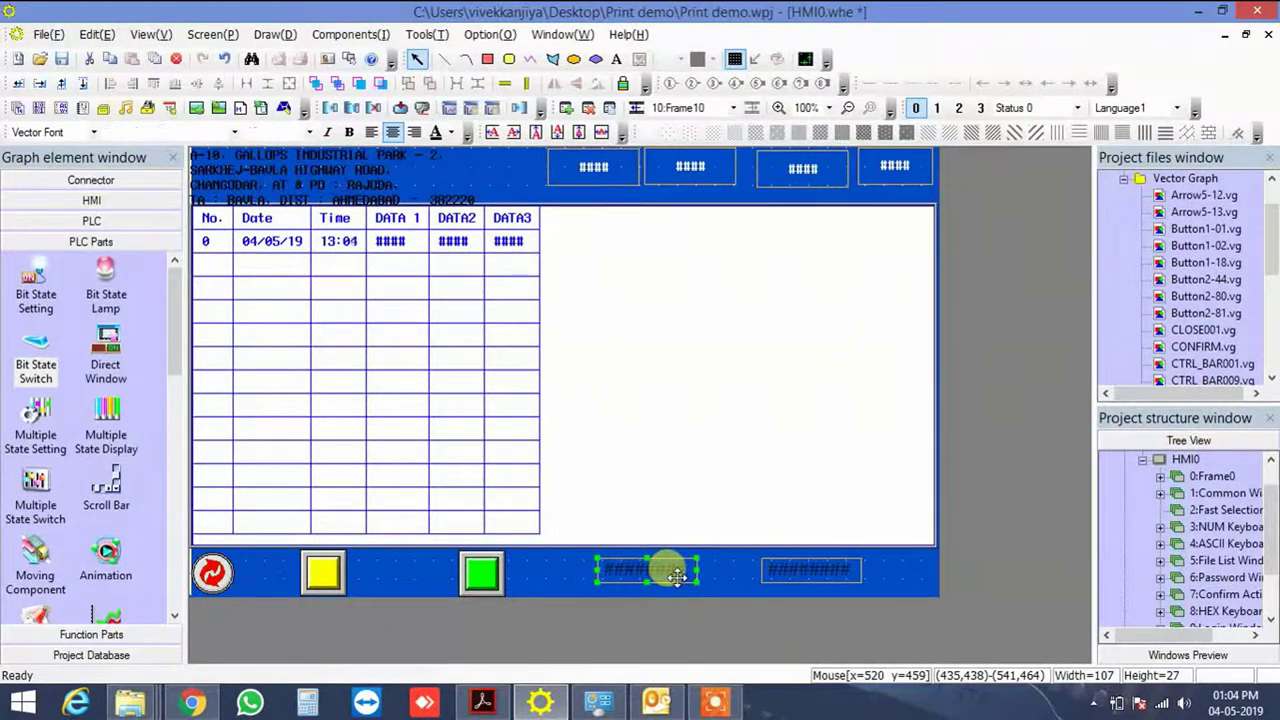
pyautogui.doubleClick(676, 574)
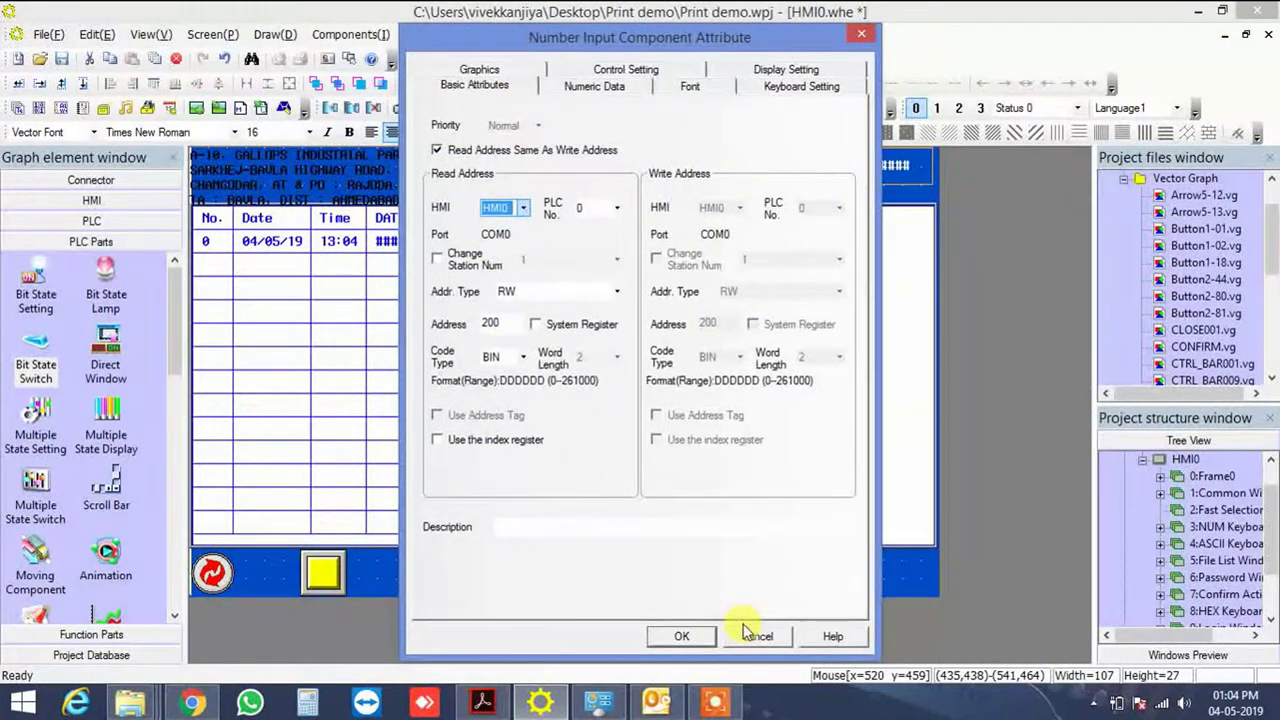
pyautogui.click(745, 630)
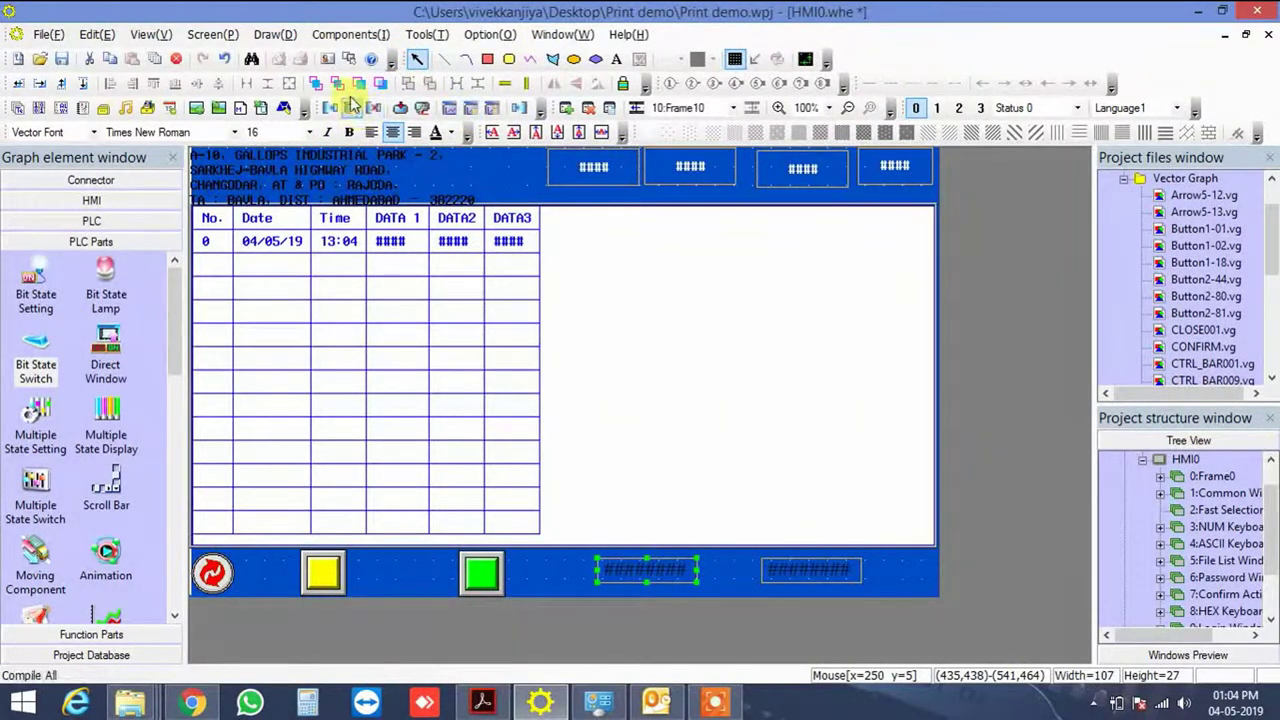
# Add a white START DATE text label just before the first number input, and shift the green function key slightly left to make room
pyautogui.click(616, 60)
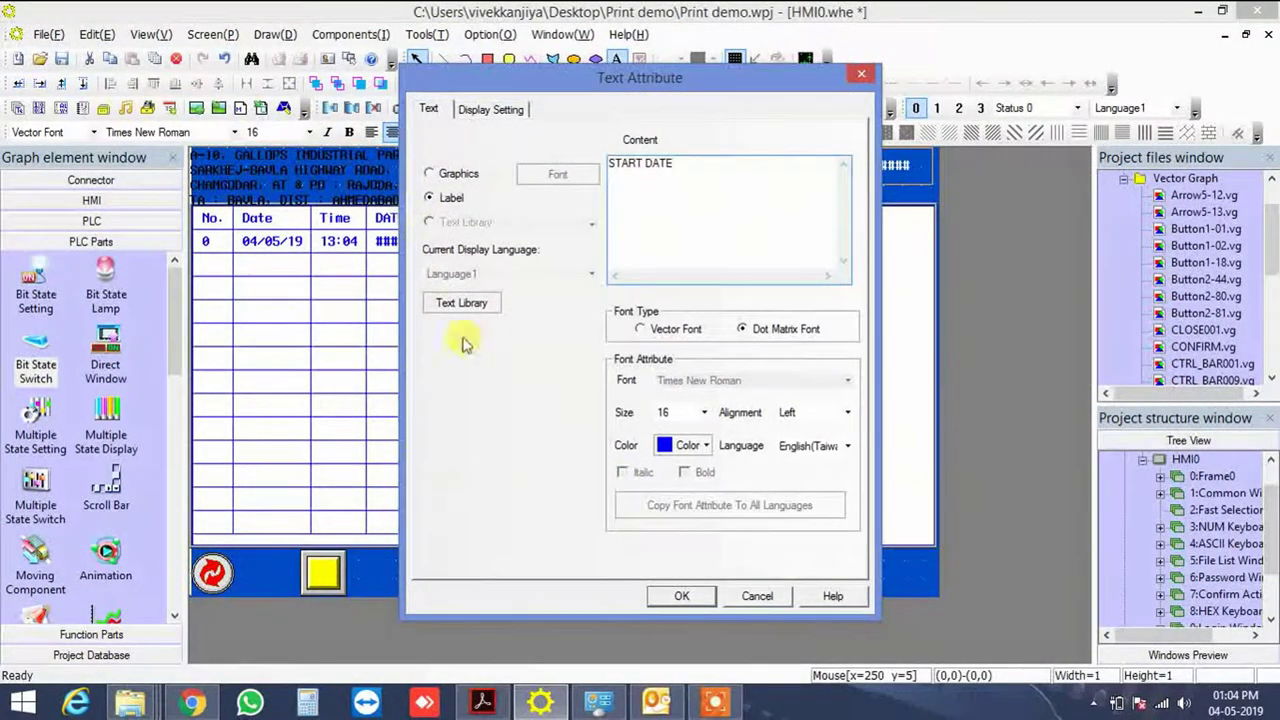
pyautogui.click(688, 445)
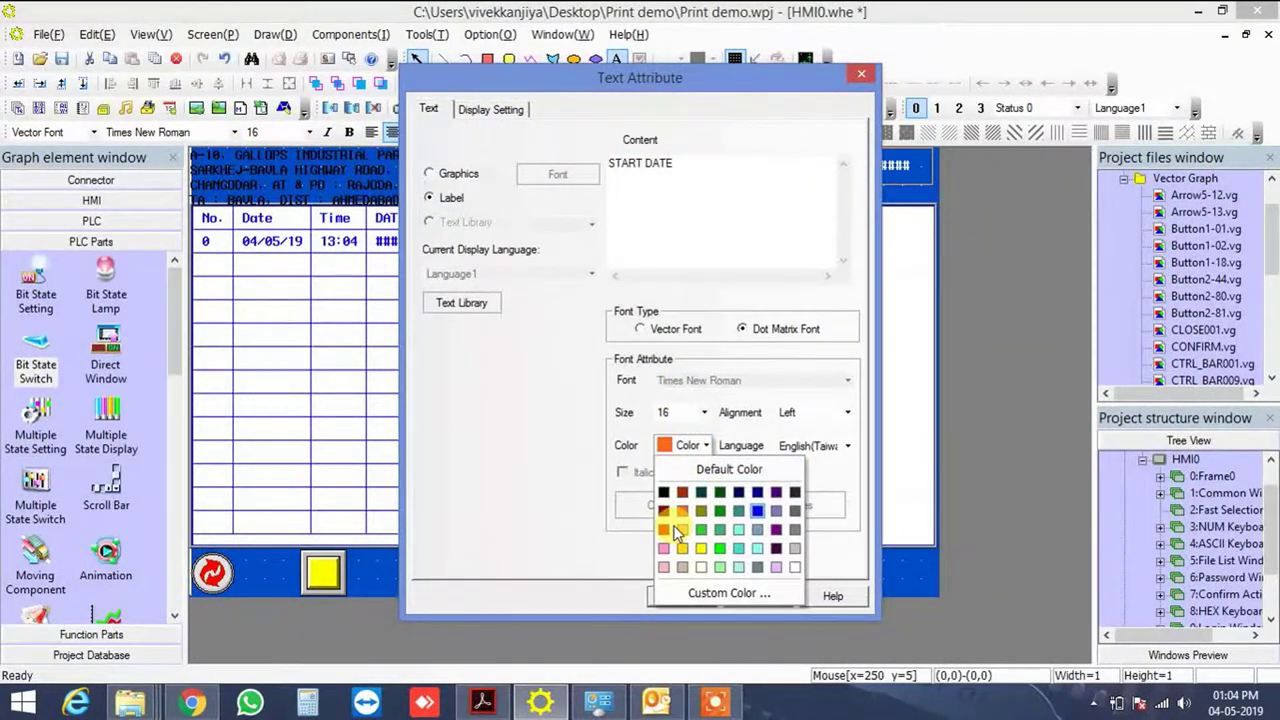
pyautogui.click(795, 567)
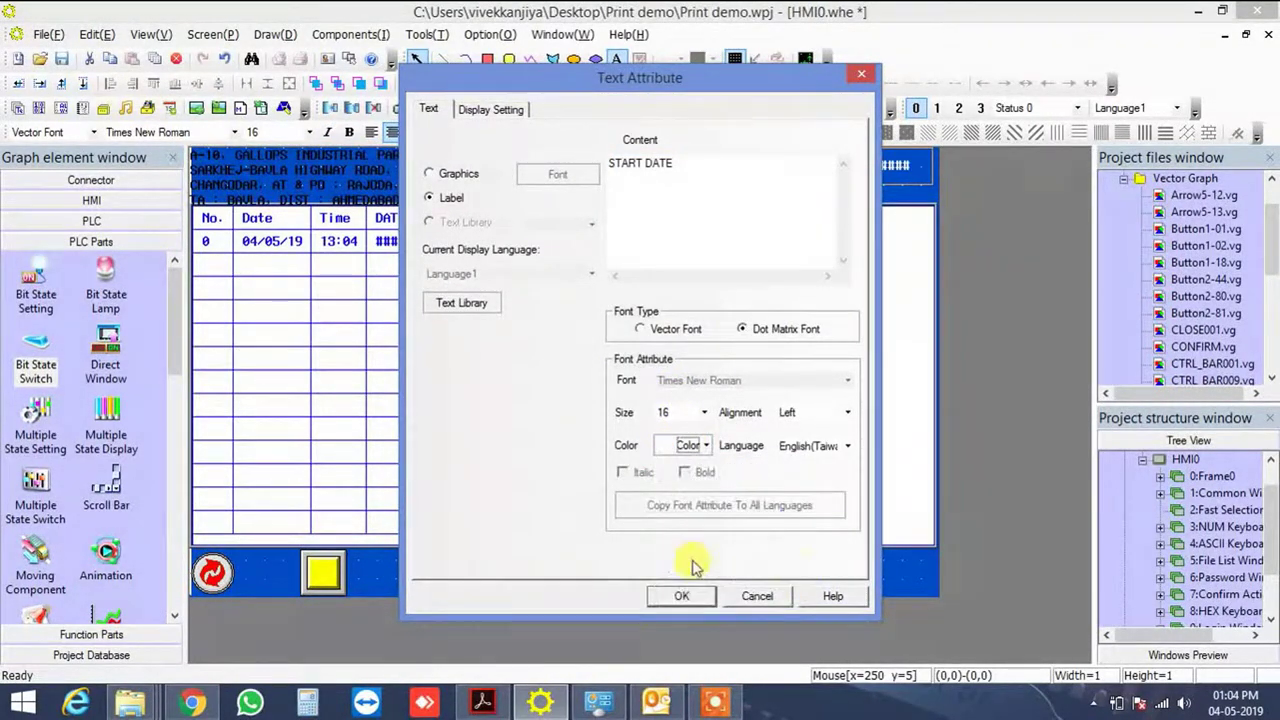
pyautogui.click(682, 596)
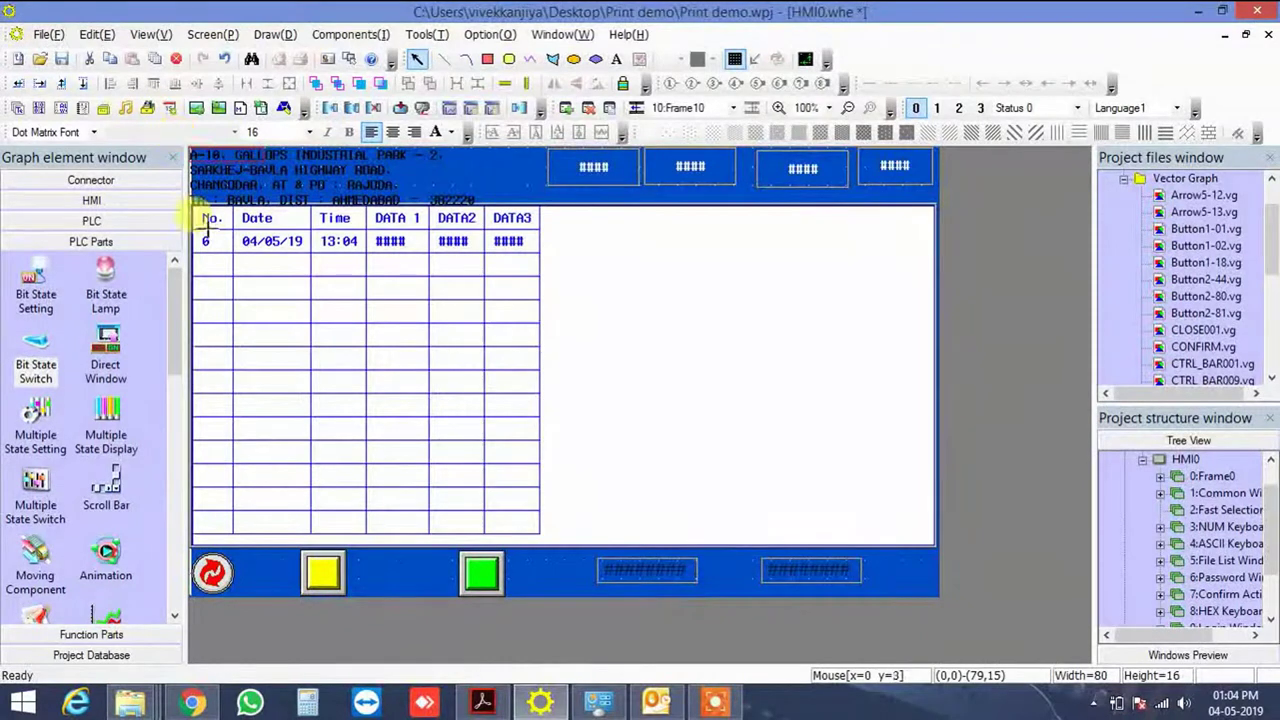
pyautogui.click(519, 566)
pyautogui.moveTo(477, 571); pyautogui.dragTo(459, 571)
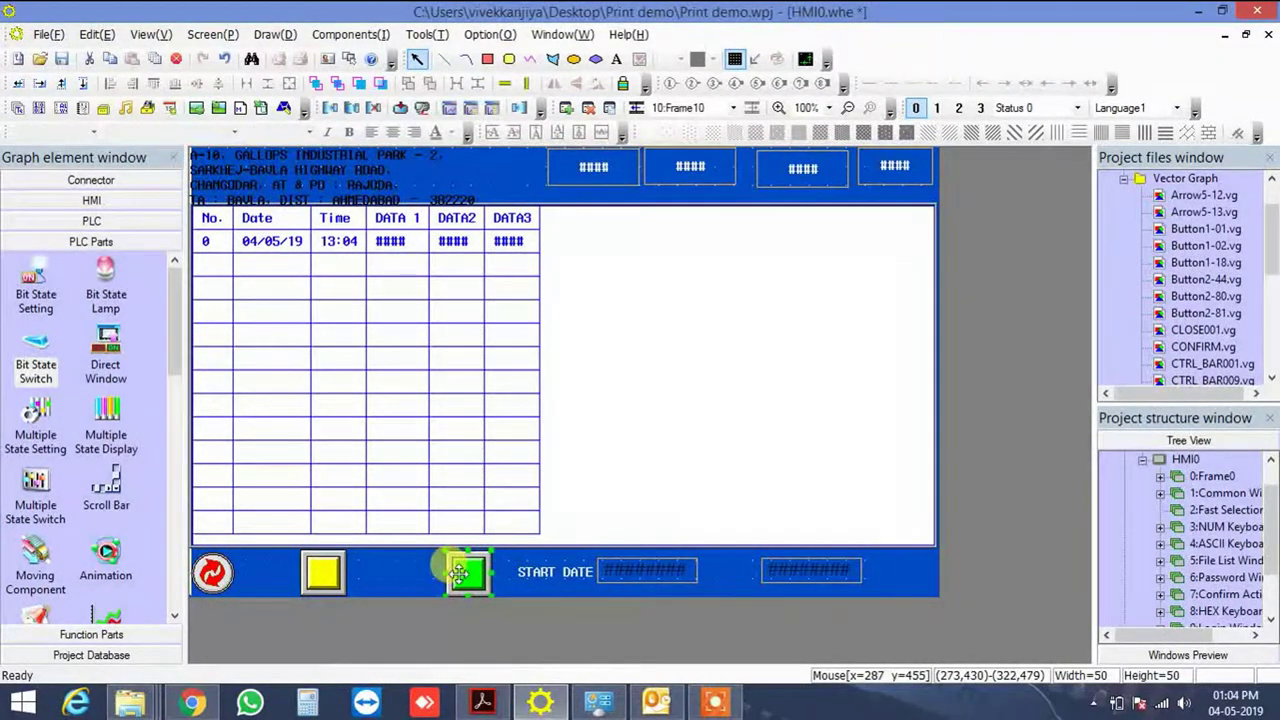
# Add a white Print Screen text label in Vector Font between the yellow switch and the green function key
pyautogui.click(616, 59)
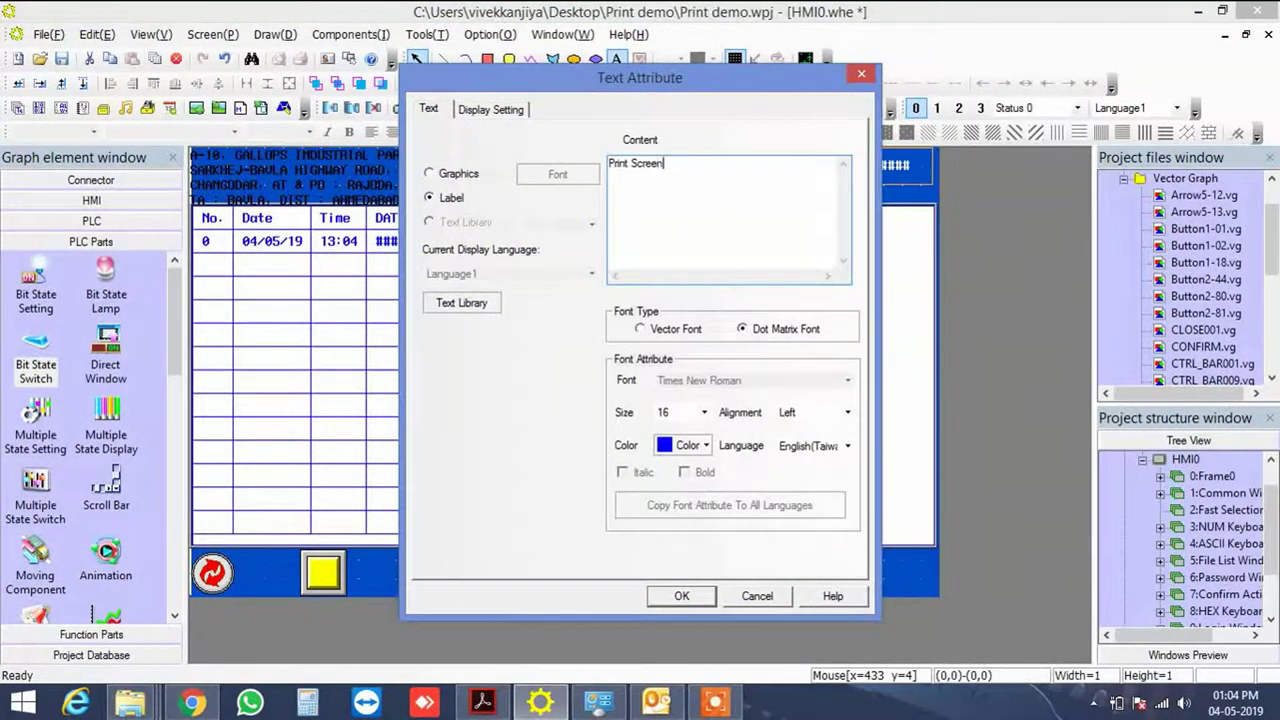
pyautogui.click(672, 329)
pyautogui.click(700, 445)
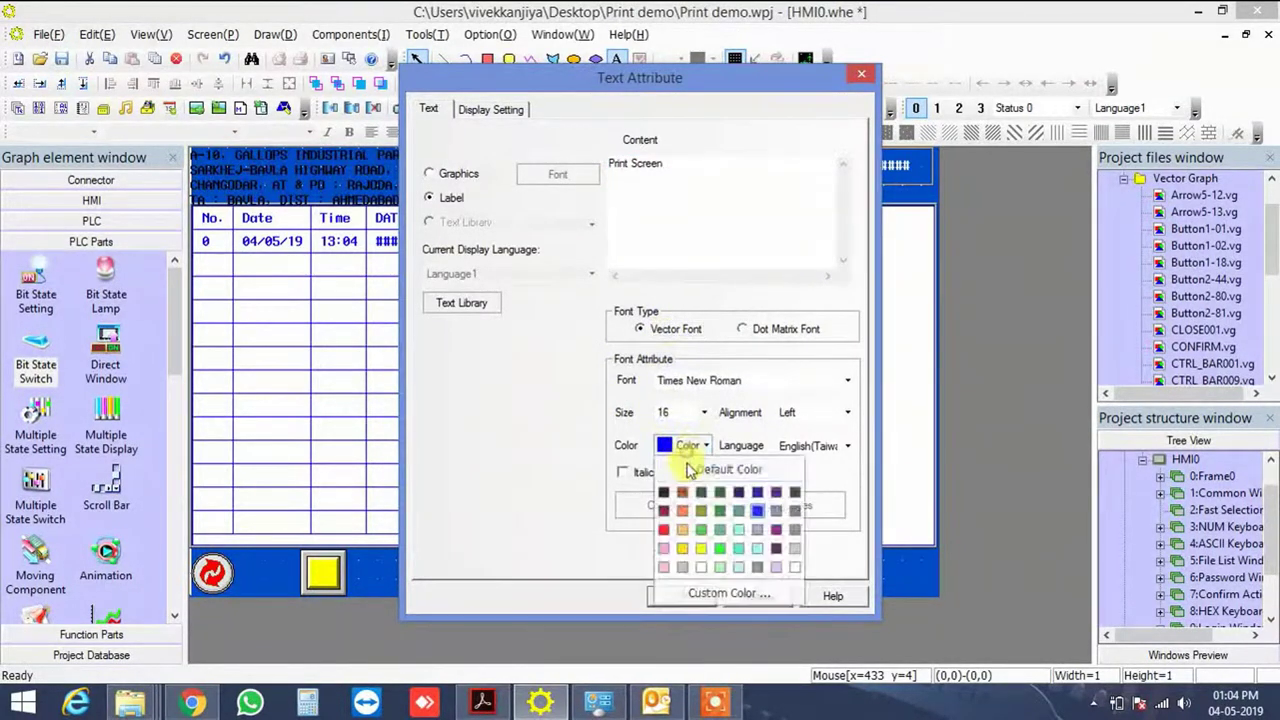
pyautogui.click(796, 568)
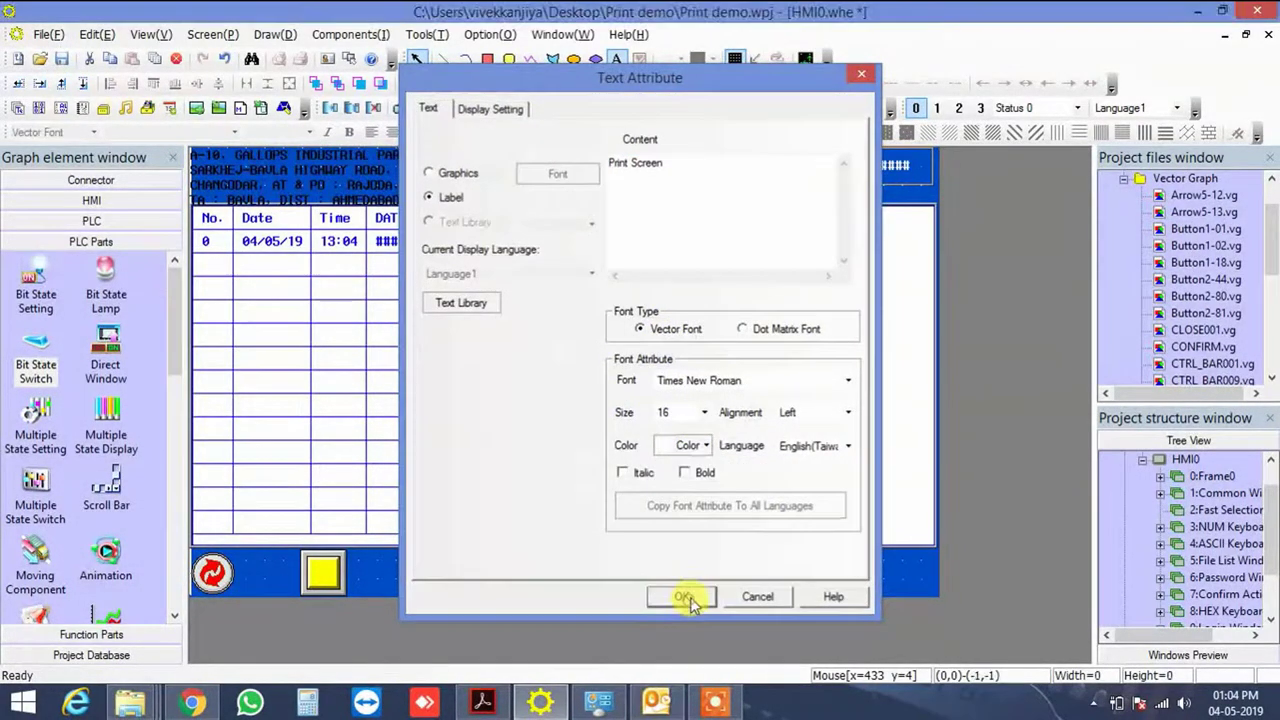
pyautogui.click(685, 597)
pyautogui.click(346, 563)
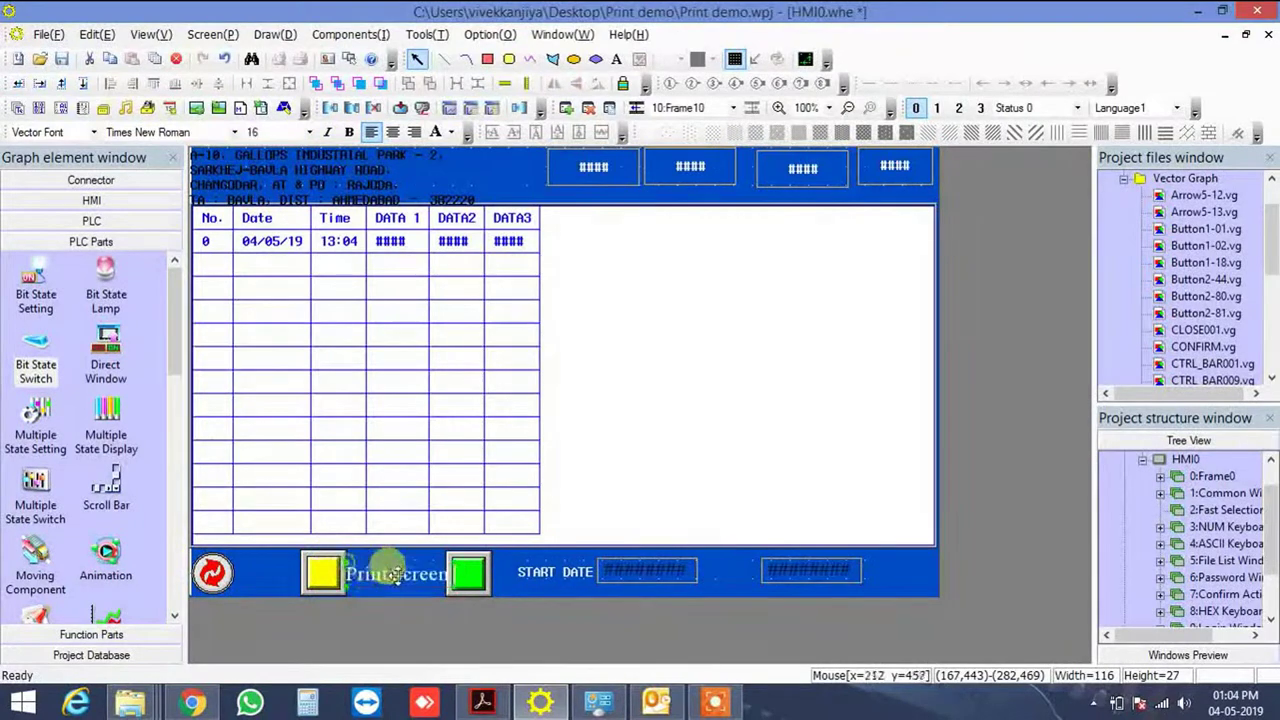
# Move the yellow switch left and centre the Print Screen label between it and the green function key
pyautogui.click(305, 575)
pyautogui.moveTo(302, 575); pyautogui.dragTo(272, 575)
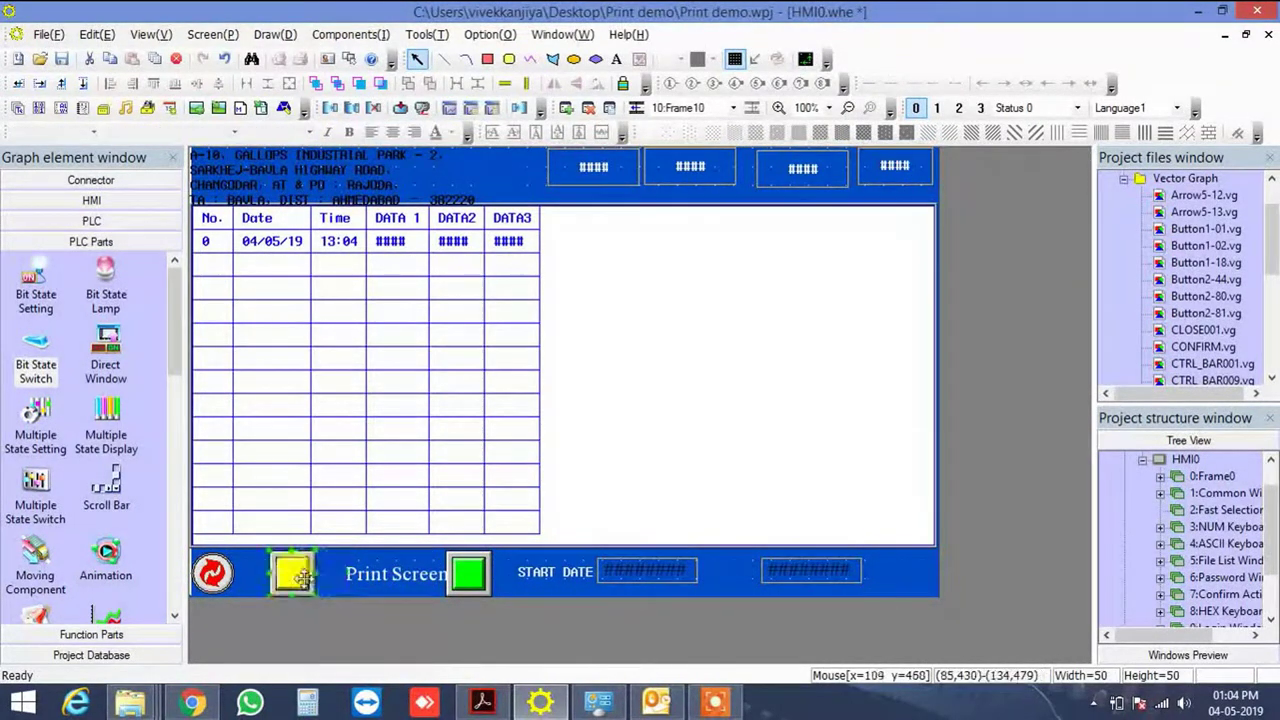
pyautogui.click(363, 573)
pyautogui.moveTo(363, 578)
pyautogui.mouseDown()
pyautogui.moveTo(318, 590)
pyautogui.moveTo(383, 578)
pyautogui.mouseUp()
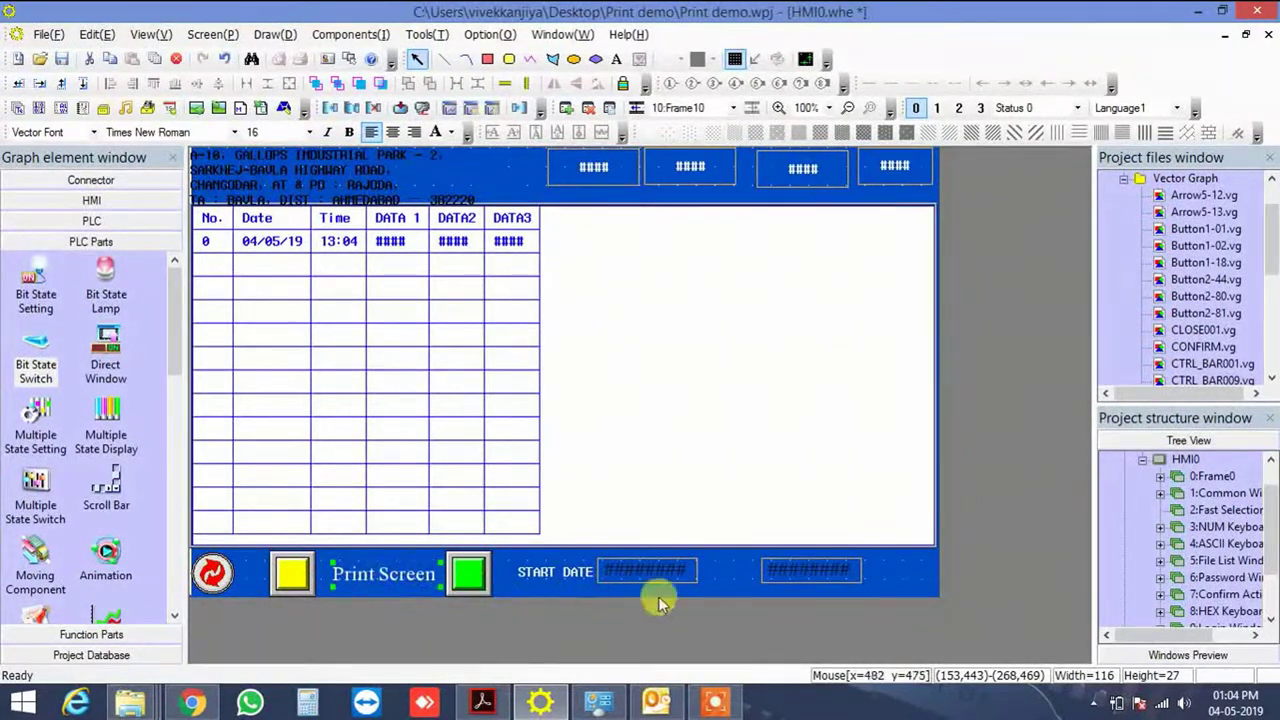
# Delete the second number input and move the START DATE label with its number input to the far right of the blue bottom bar
pyautogui.moveTo(718, 597); pyautogui.dragTo(480, 538)
pyautogui.click(605, 566)
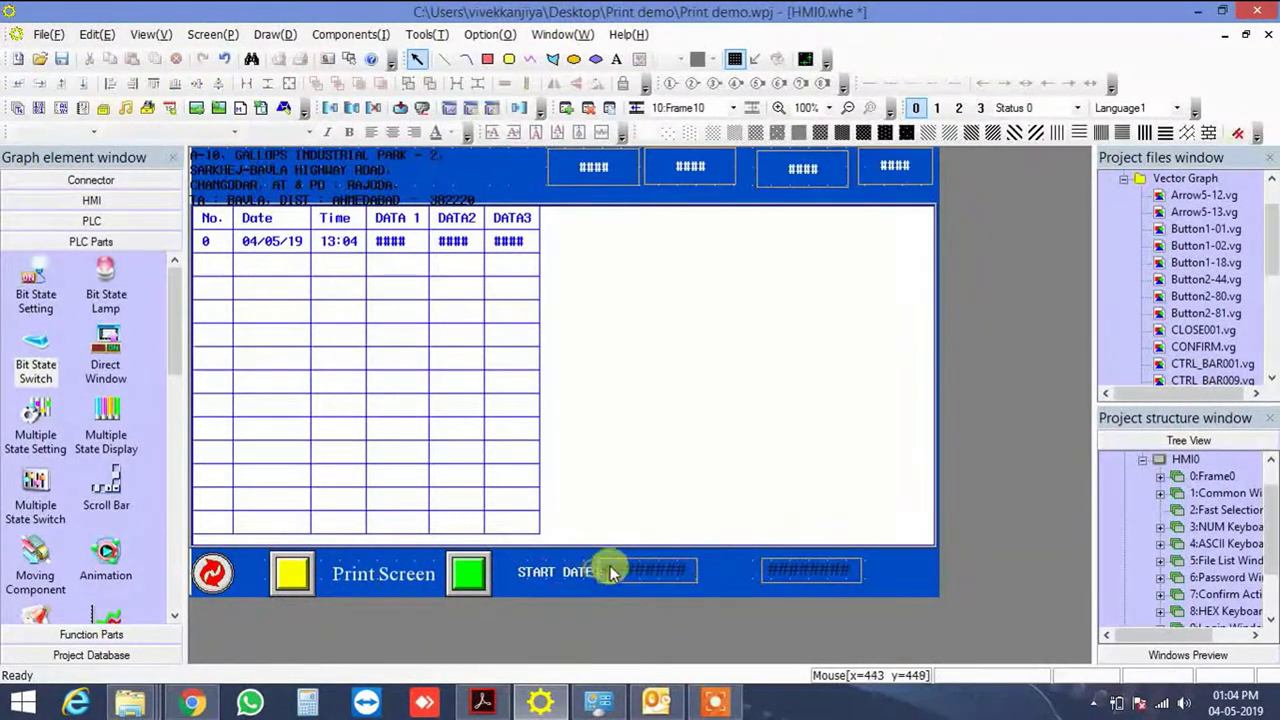
pyautogui.click(828, 570)
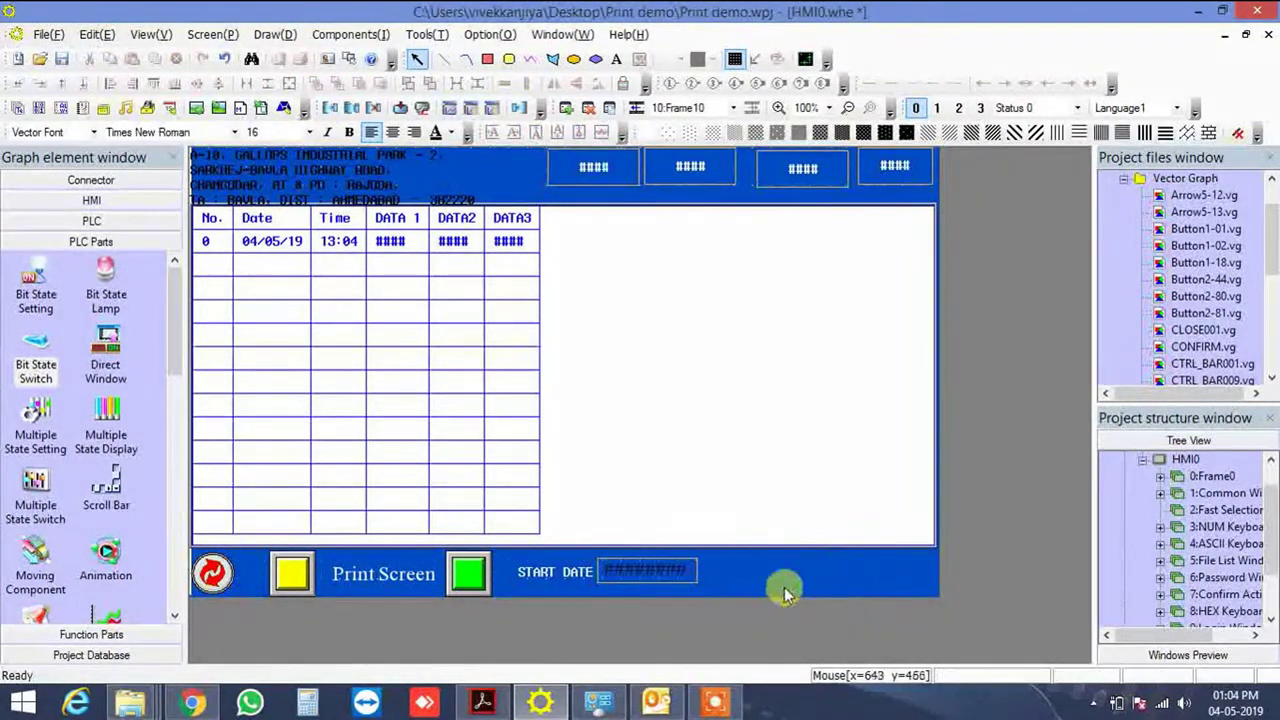
pyautogui.moveTo(760, 602); pyautogui.dragTo(520, 538)
pyautogui.moveTo(583, 568); pyautogui.dragTo(811, 570)
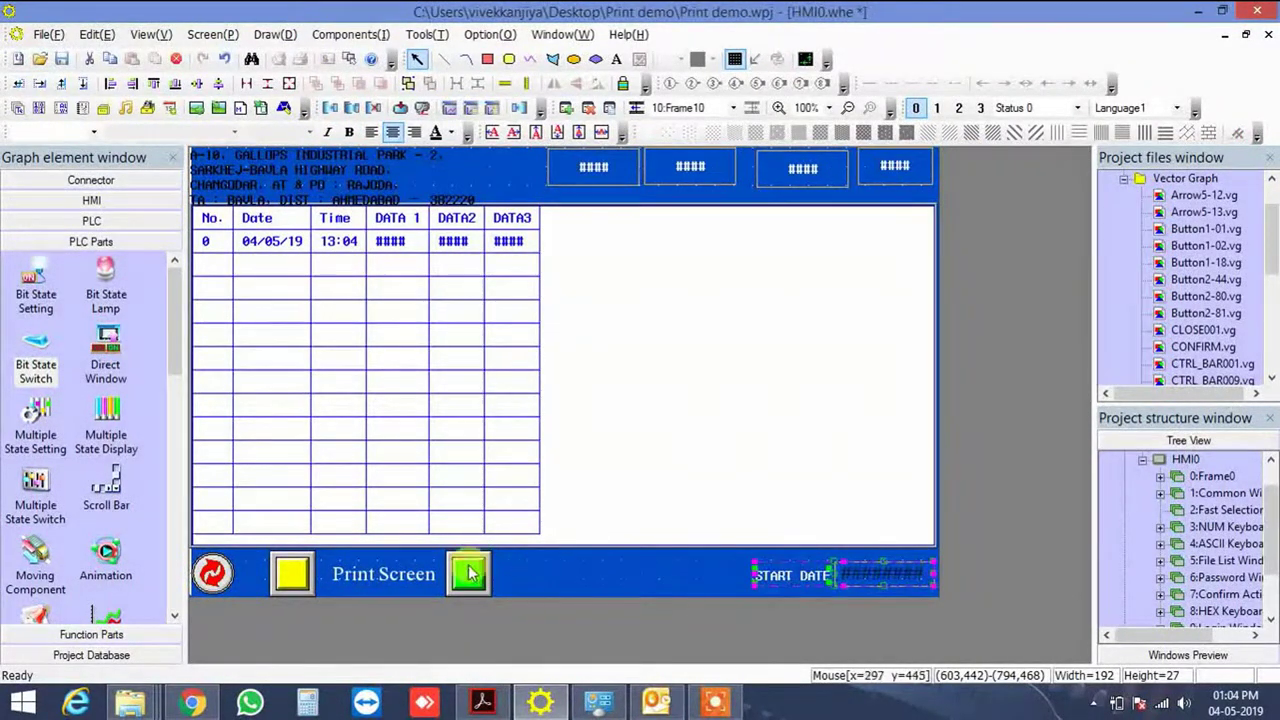
# Move the Print Screen label and green function key together beside START DATE, and place the yellow switch in the space freed before them
pyautogui.click(522, 616)
pyautogui.click(400, 574)
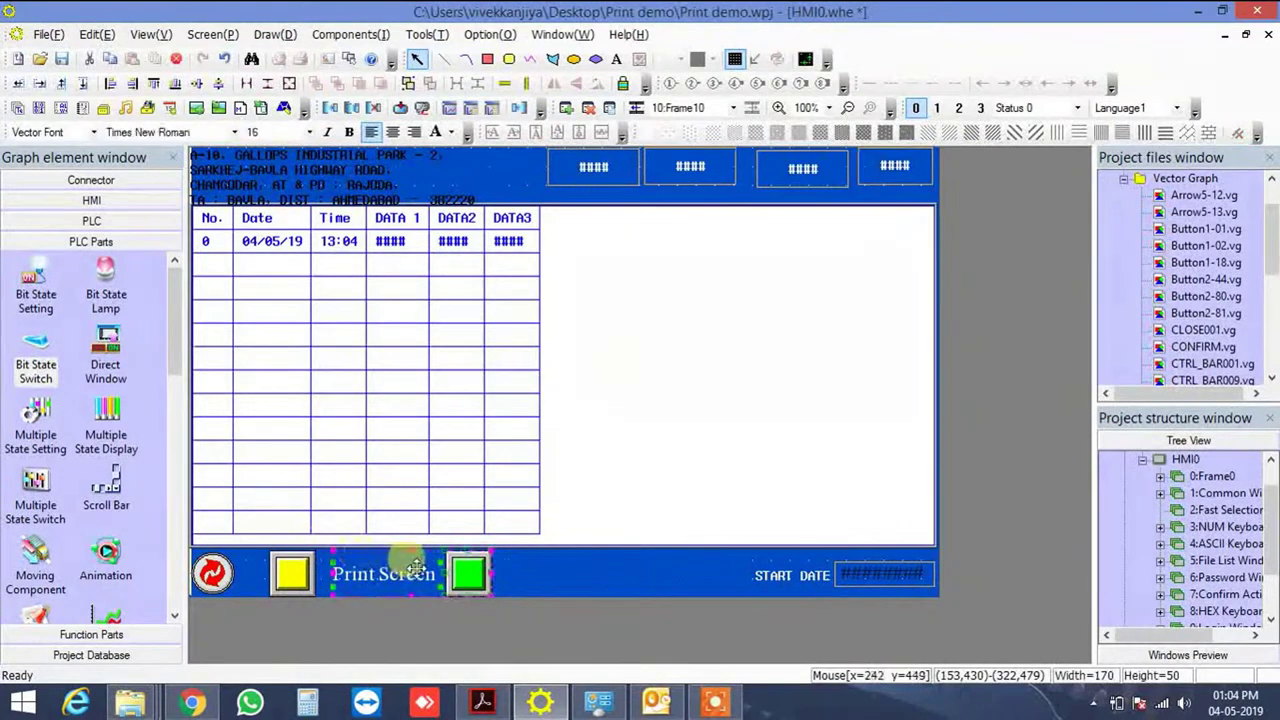
pyautogui.moveTo(400, 574); pyautogui.dragTo(675, 568)
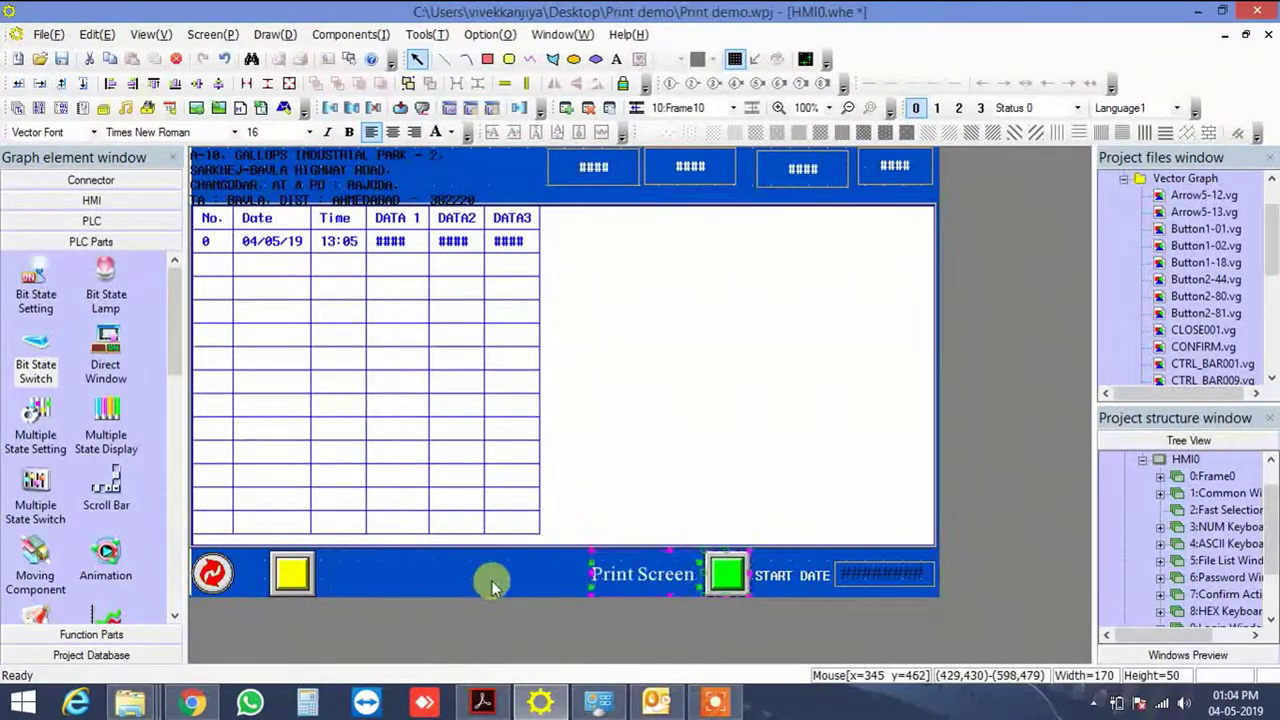
pyautogui.click(457, 594)
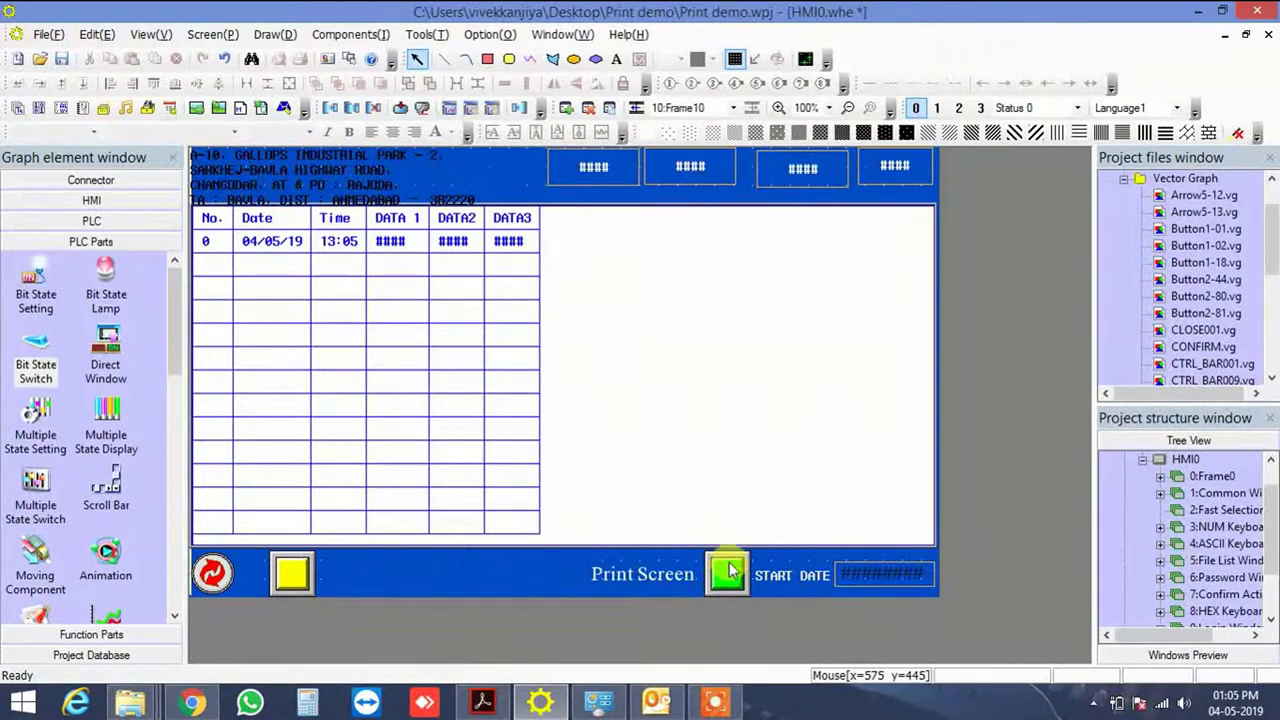
pyautogui.moveTo(292, 573); pyautogui.dragTo(494, 572)
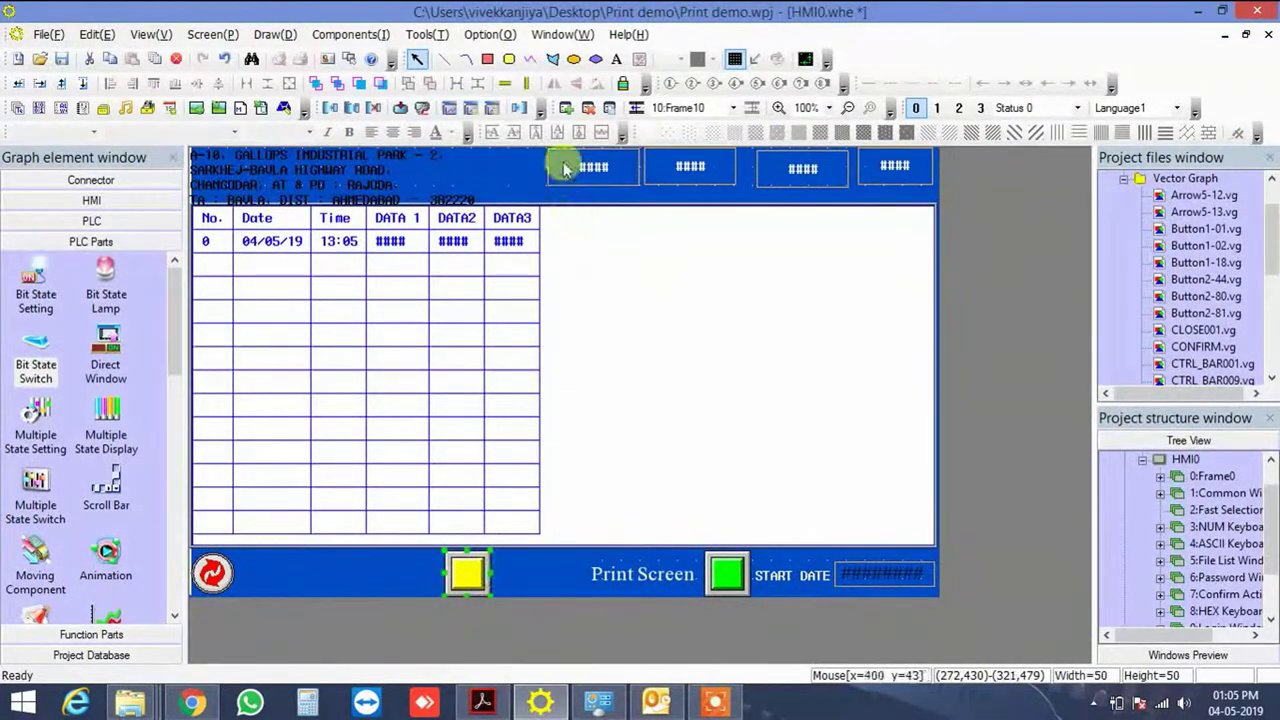
# Add a white Trig data print text label just to the left of the yellow bit state switch
pyautogui.click(620, 64)
pyautogui.click(657, 257)
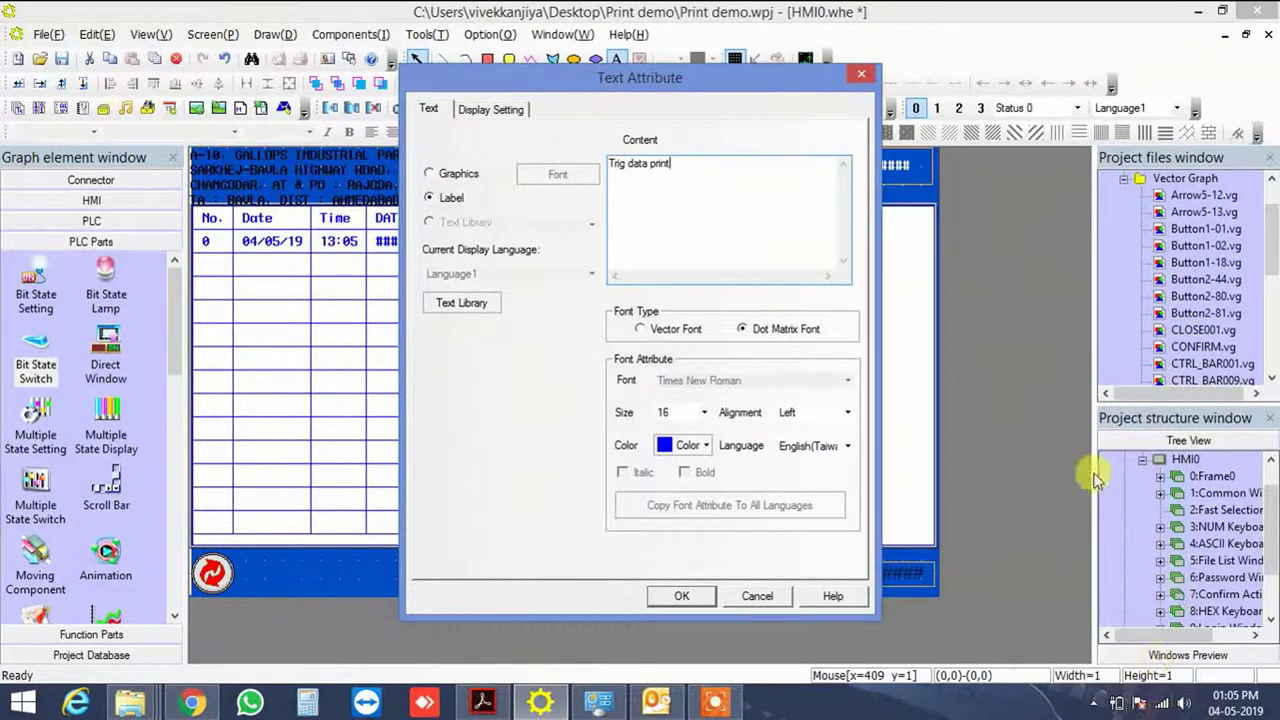
pyautogui.click(687, 457)
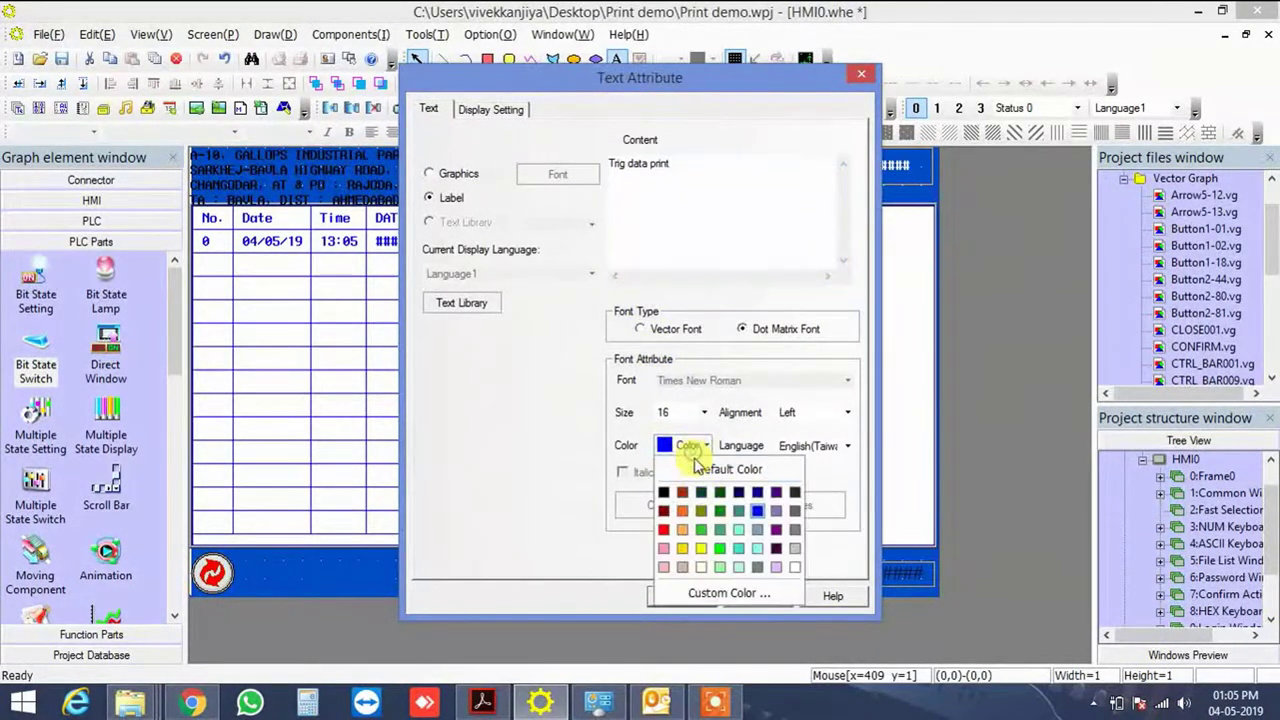
pyautogui.click(796, 566)
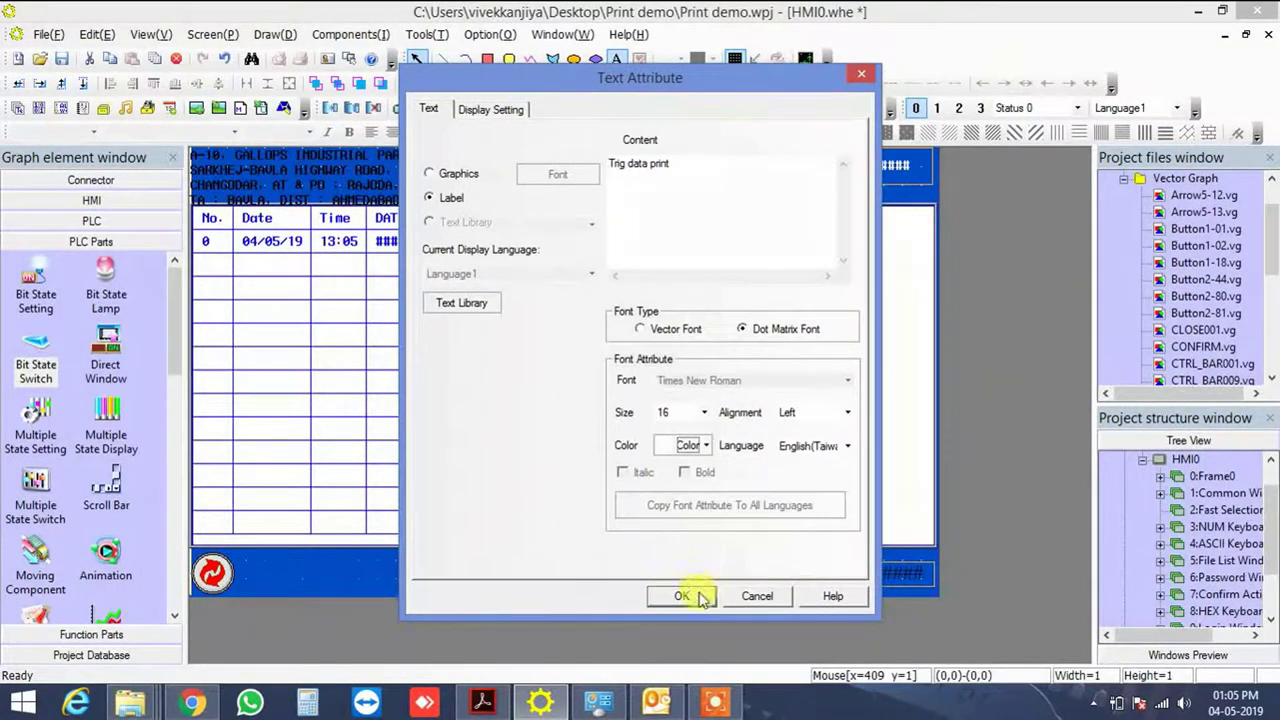
pyautogui.click(700, 597)
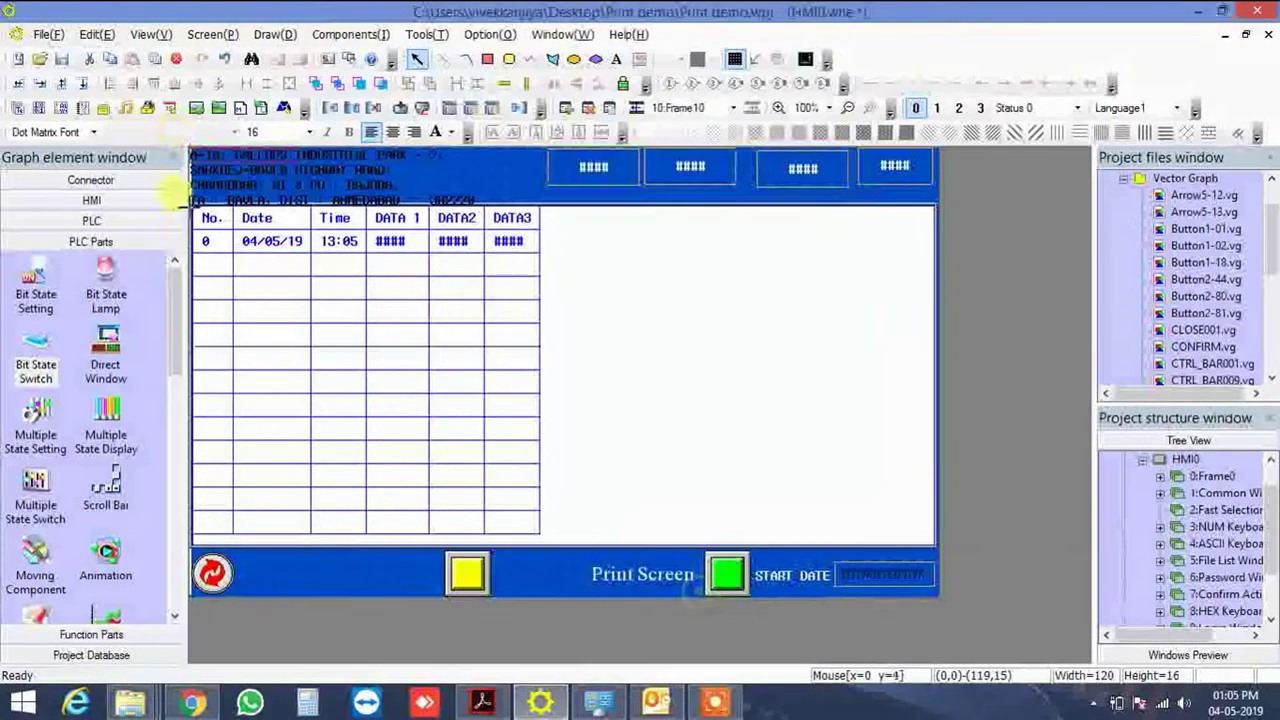
pyautogui.click(336, 568)
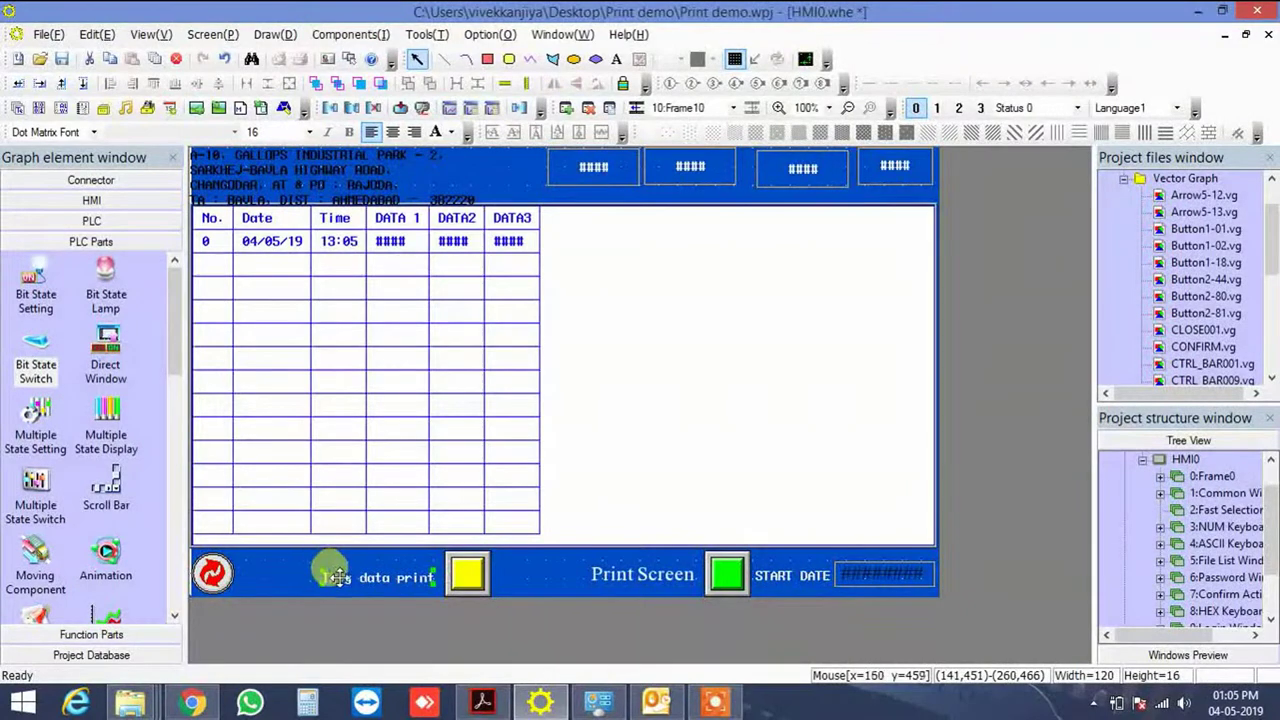
# Change the Trig data print label to Vector Font and reposition it to sit level beside the yellow switch
pyautogui.click(50, 131)
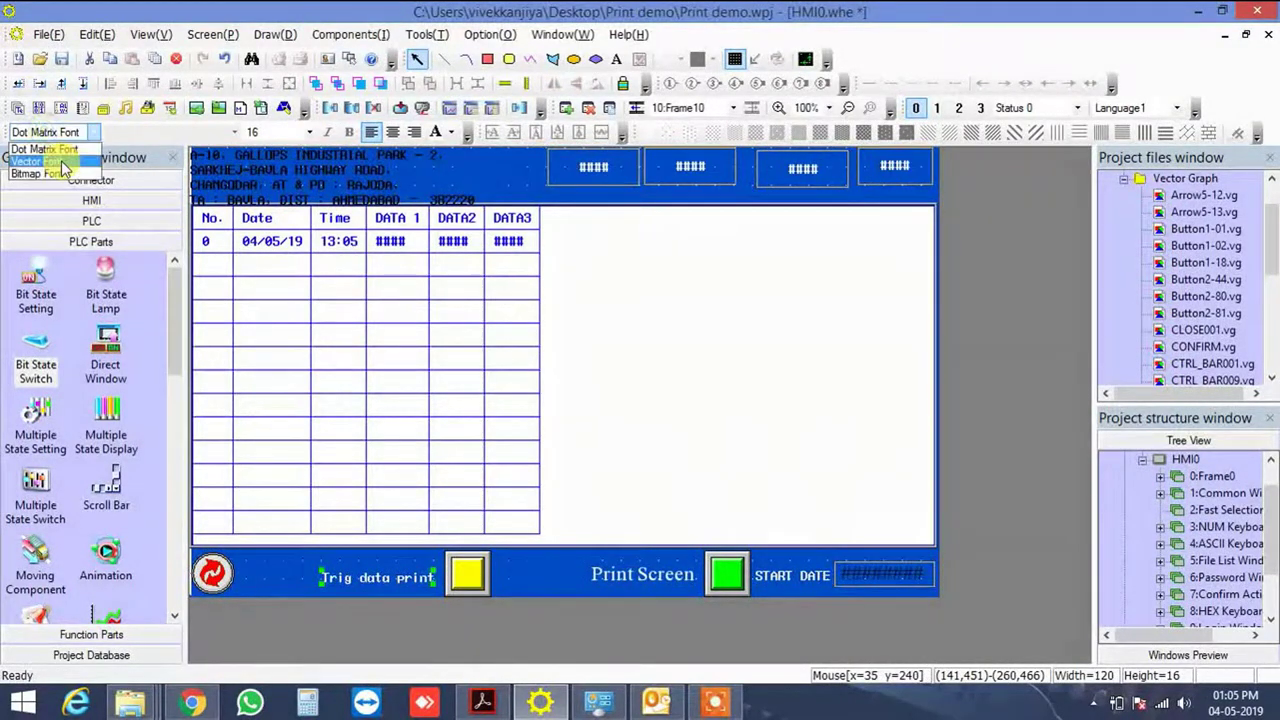
pyautogui.click(40, 158)
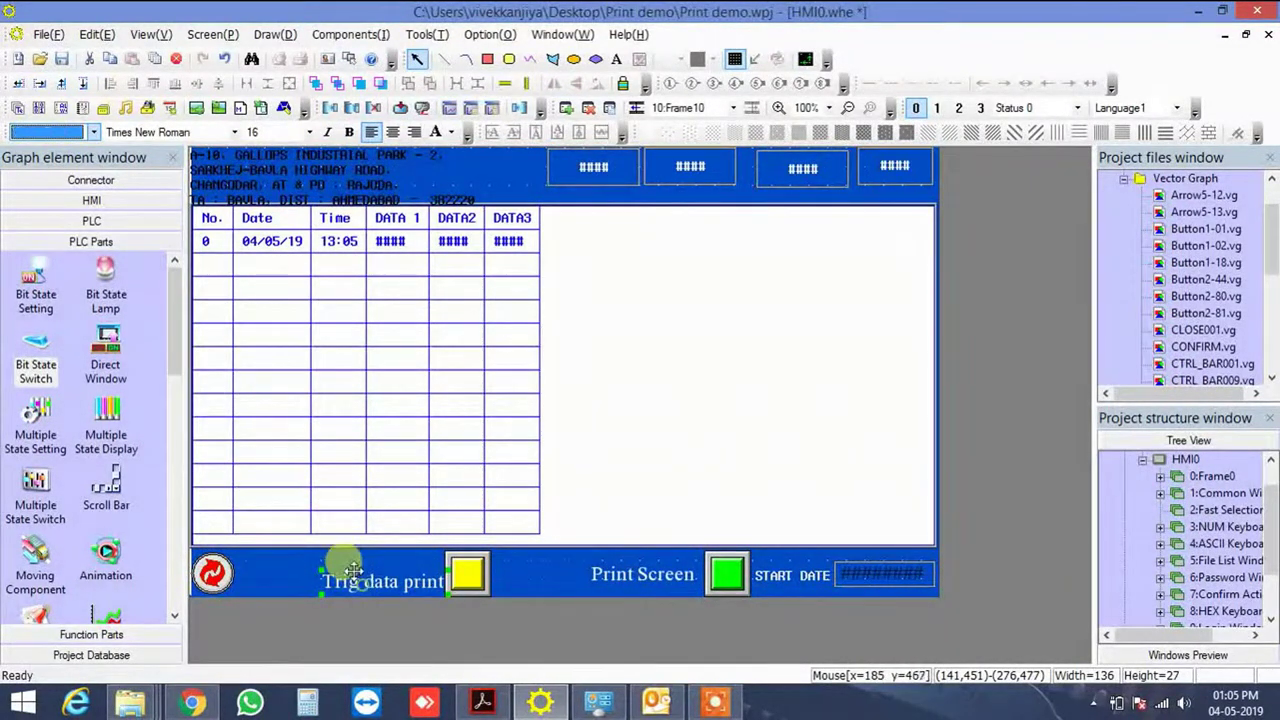
pyautogui.moveTo(354, 571)
pyautogui.mouseDown()
pyautogui.moveTo(340, 569)
pyautogui.moveTo(370, 569)
pyautogui.mouseUp()
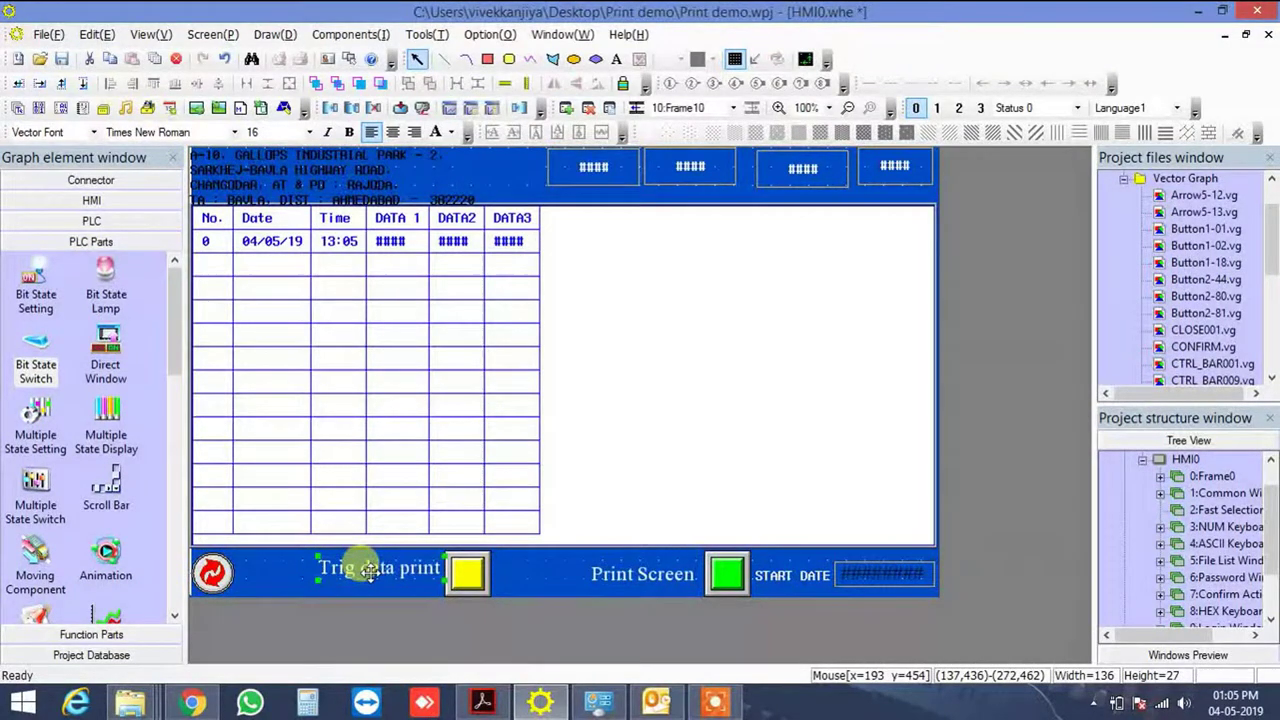
# Move the yellow switch beside the Print Screen label and place the Trig data print label just before the switch
pyautogui.moveTo(457, 577); pyautogui.dragTo(490, 570)
pyautogui.click(420, 566)
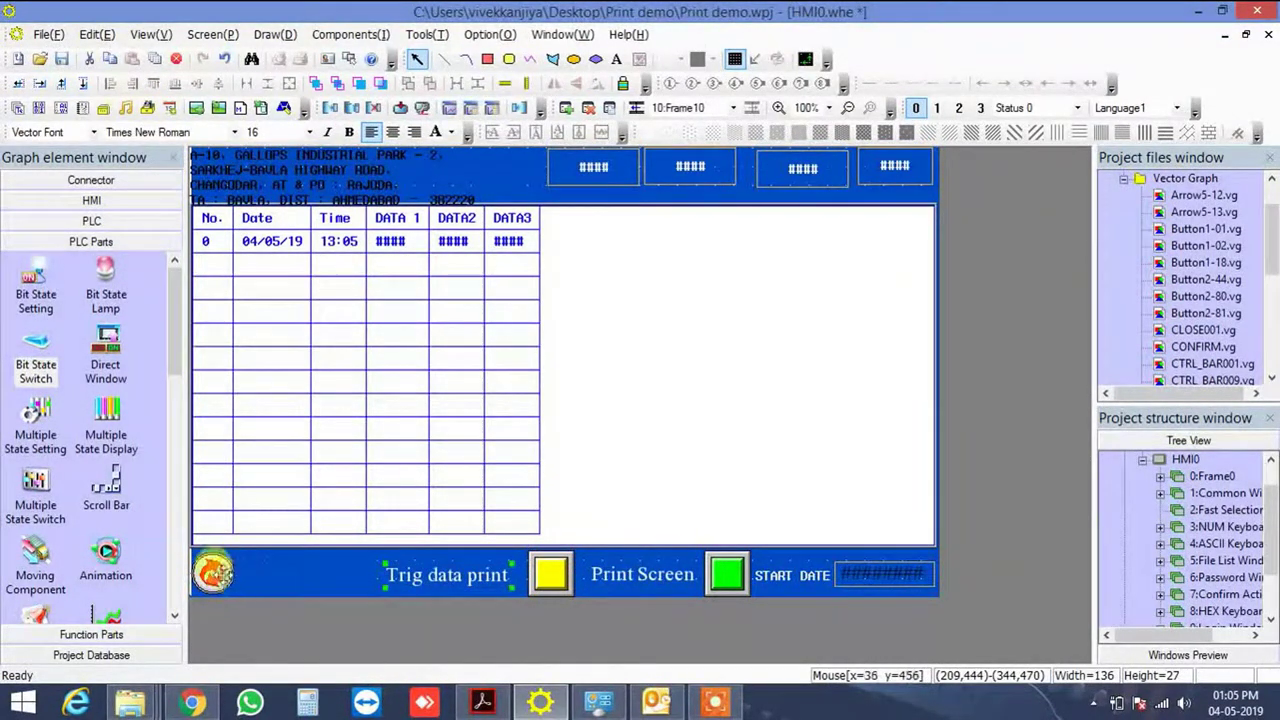
pyautogui.moveTo(230, 572)
pyautogui.mouseDown()
pyautogui.moveTo(350, 575)
pyautogui.moveTo(252, 572)
pyautogui.moveTo(240, 550)
pyautogui.moveTo(237, 570)
pyautogui.mouseUp()
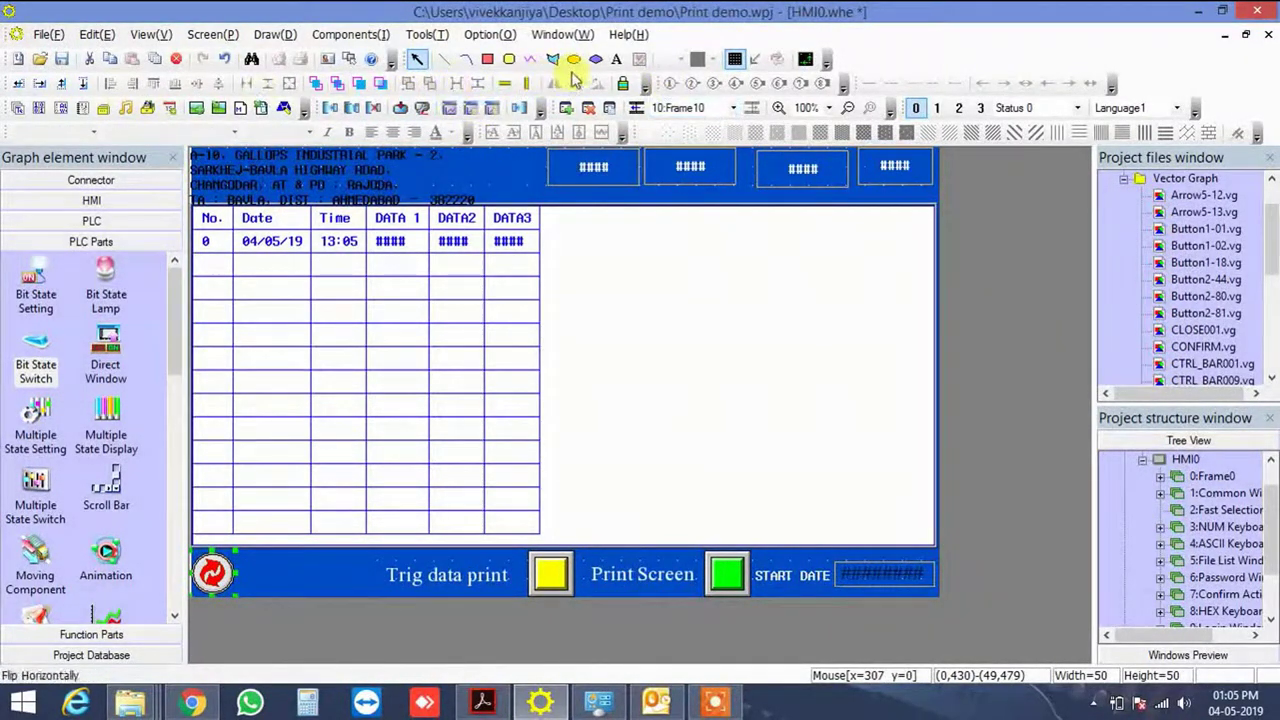
# Add a white Trig DATA text label beside the round red switch and compile the project
pyautogui.click(616, 58)
pyautogui.click(523, 334)
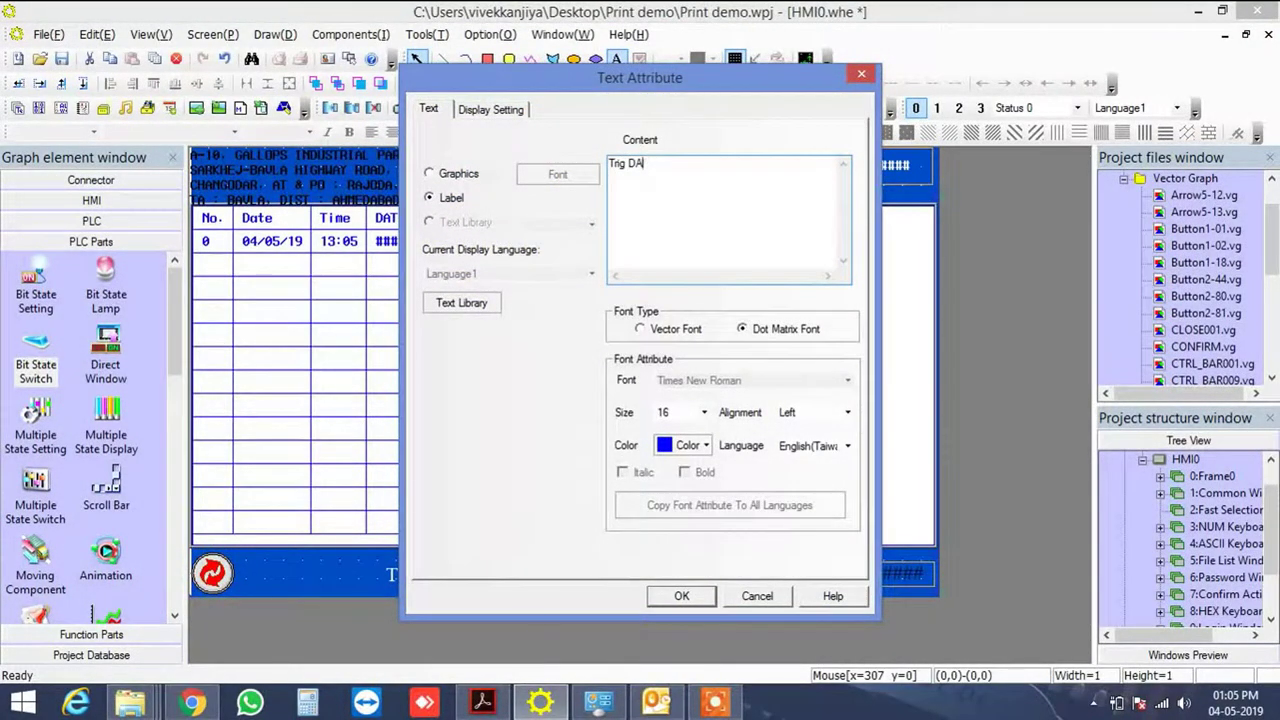
pyautogui.click(681, 595)
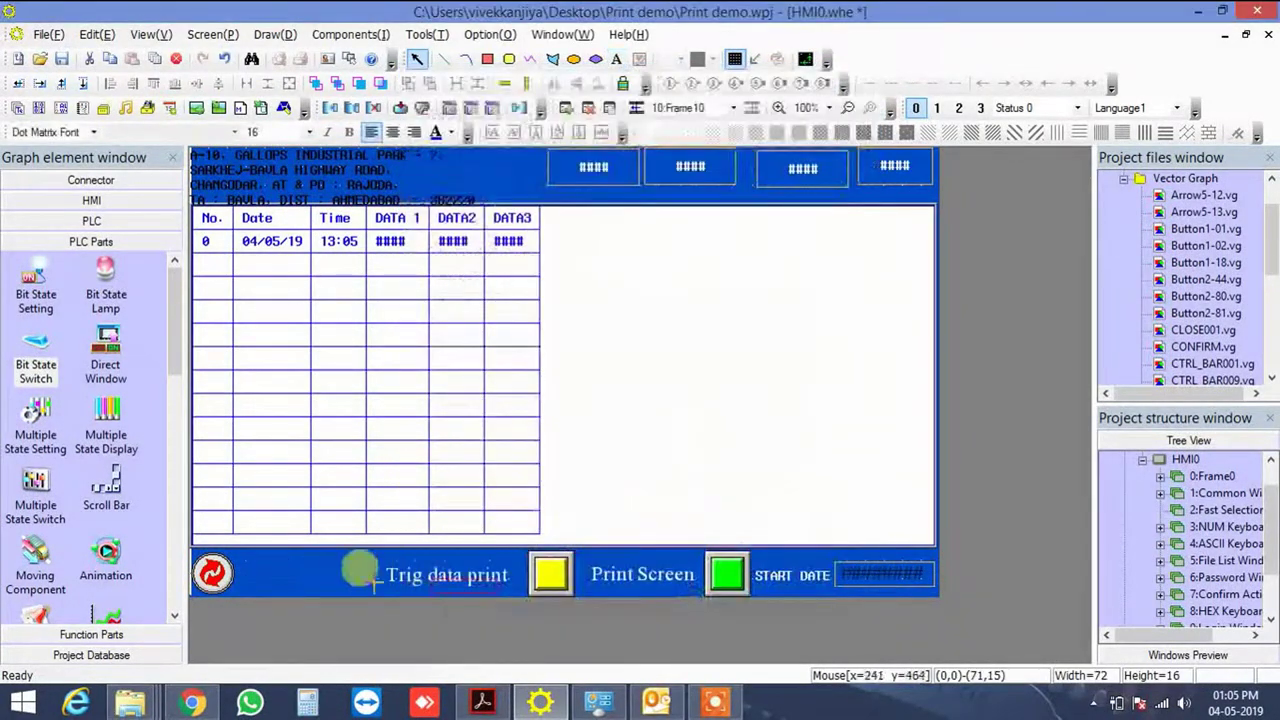
pyautogui.click(244, 572)
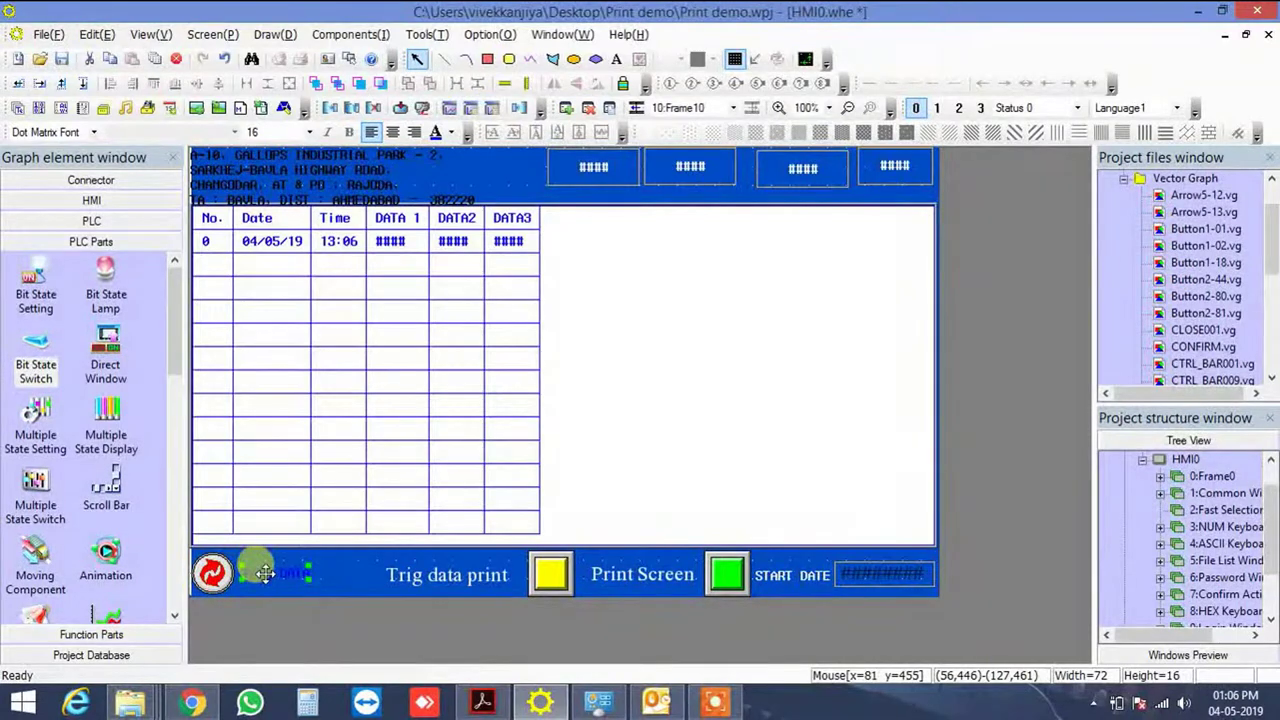
pyautogui.click(451, 132)
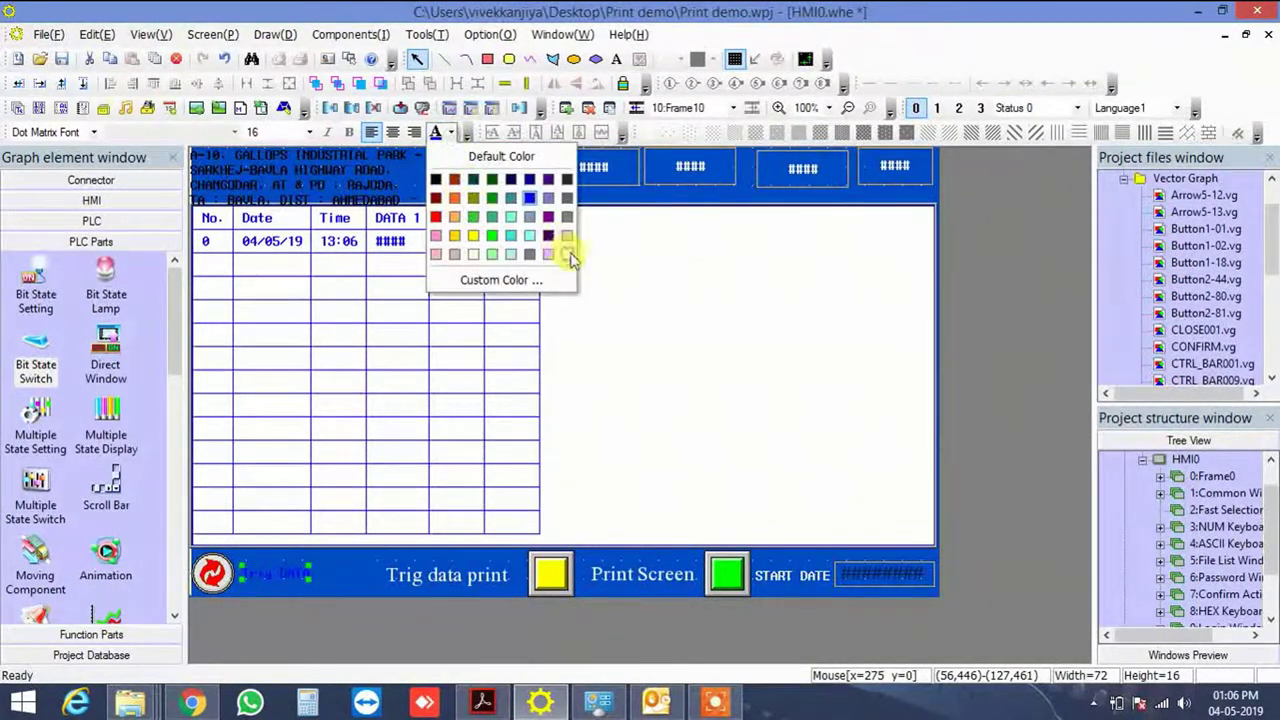
pyautogui.click(567, 254)
pyautogui.click(335, 622)
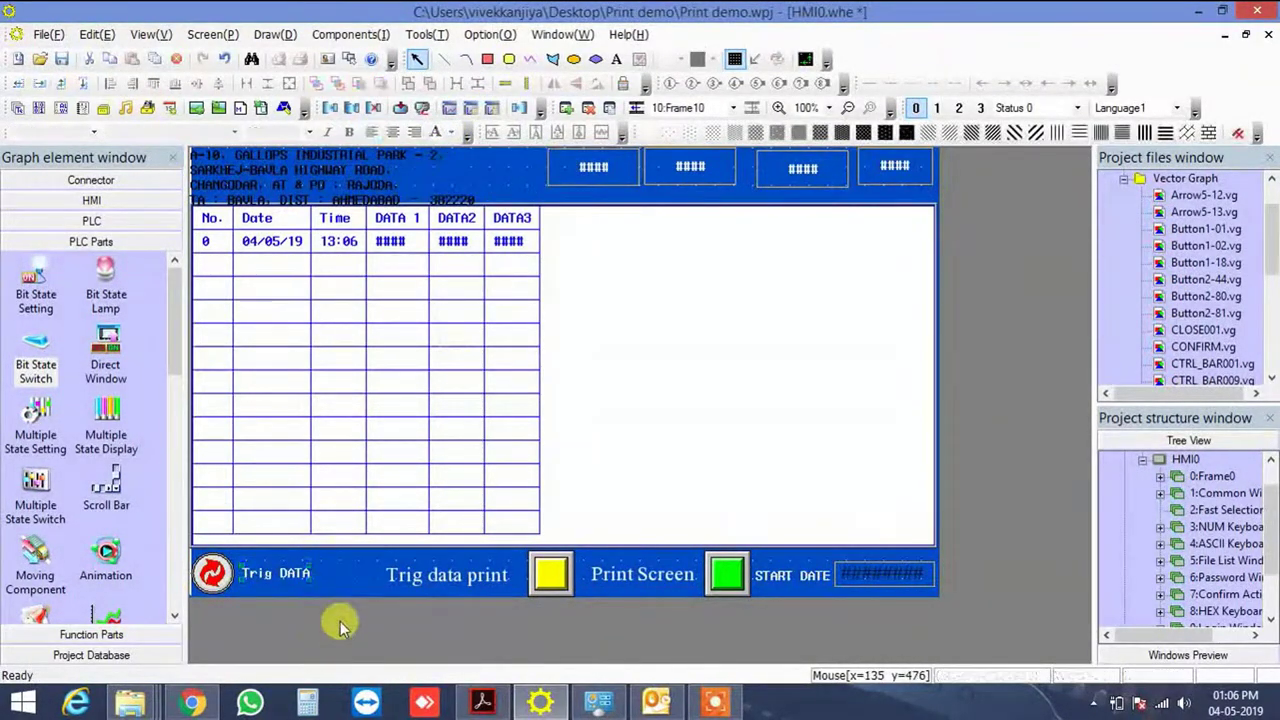
pyautogui.click(356, 109)
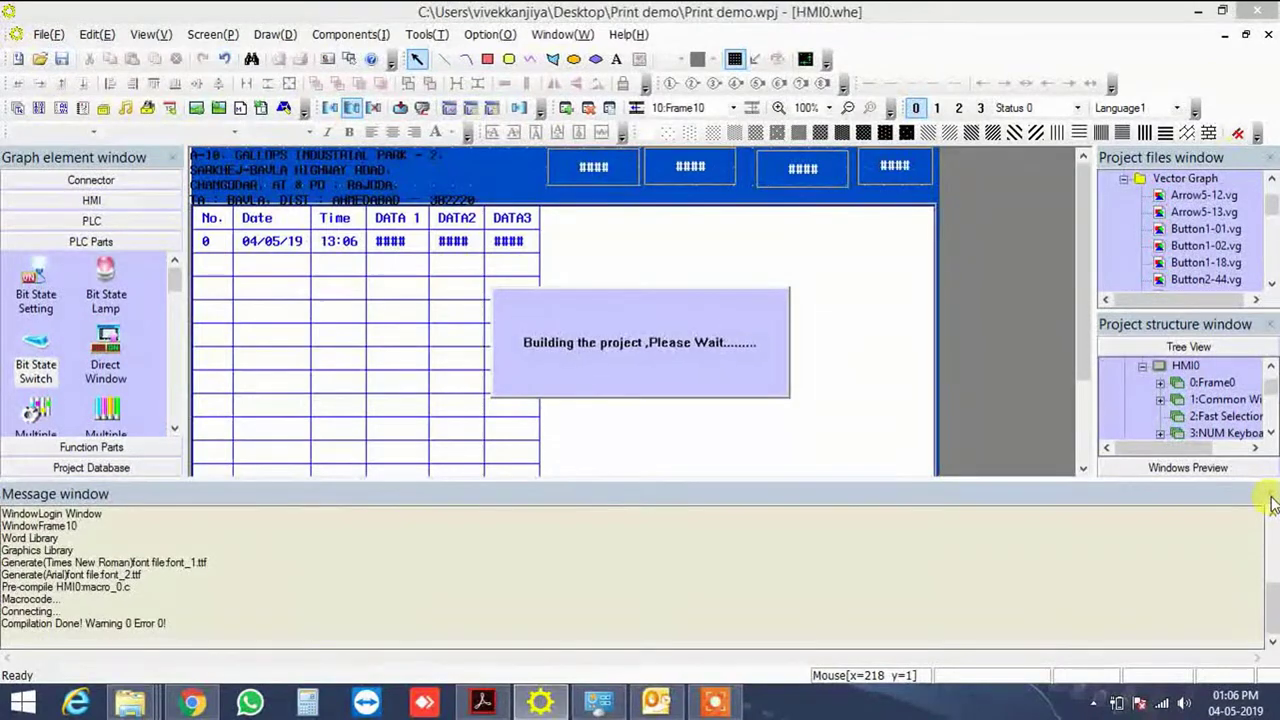
pyautogui.click(1271, 494)
# Set the round red bit state switch's switch type to Reset
pyautogui.click(222, 582)
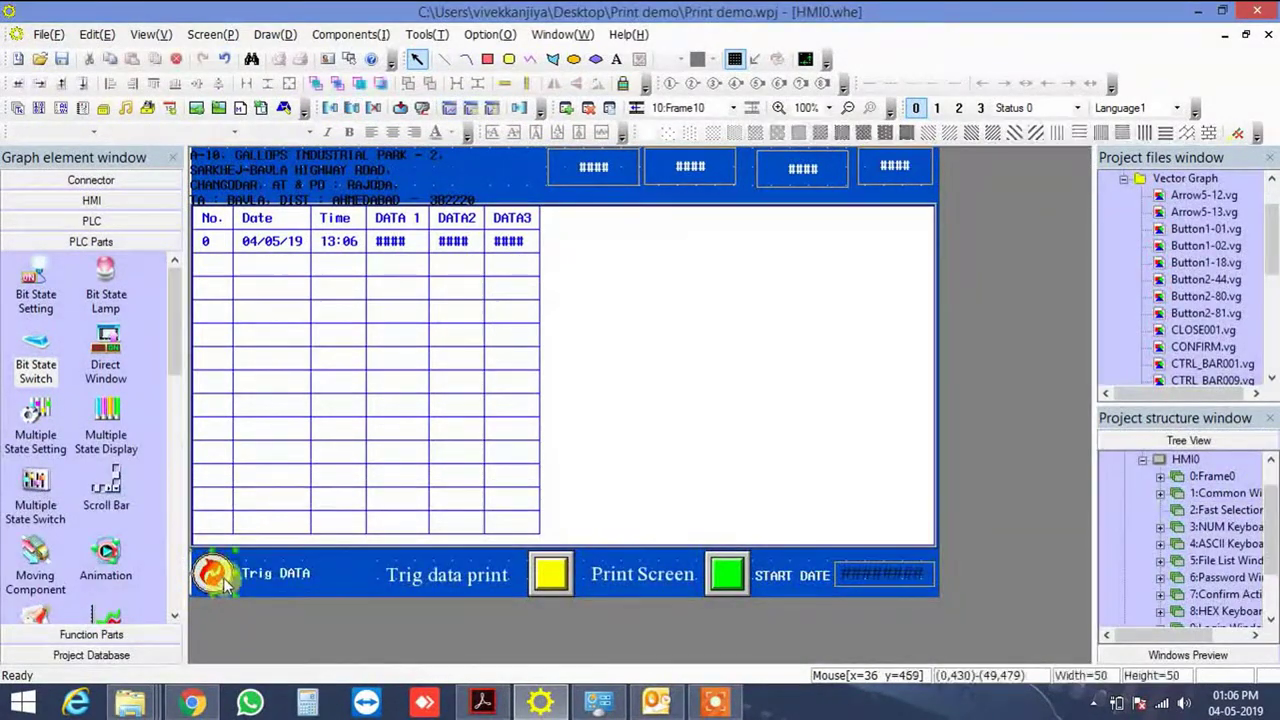
pyautogui.doubleClick(222, 585)
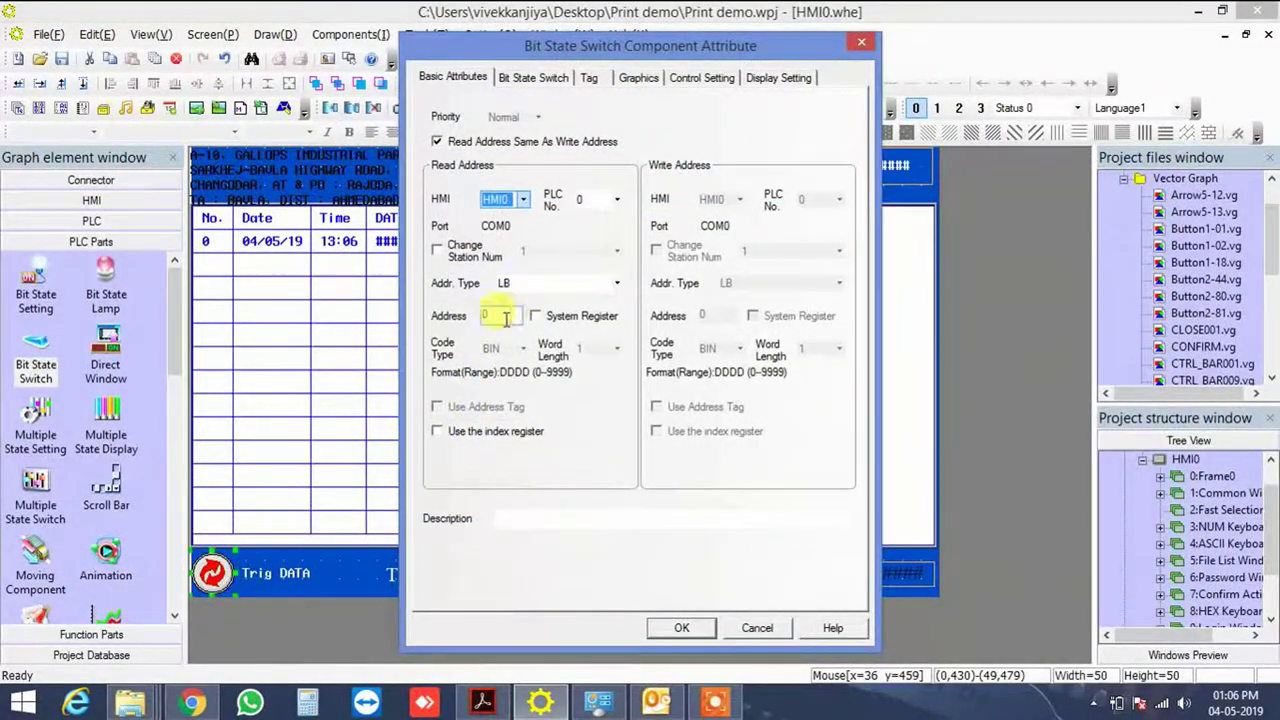
pyautogui.click(540, 78)
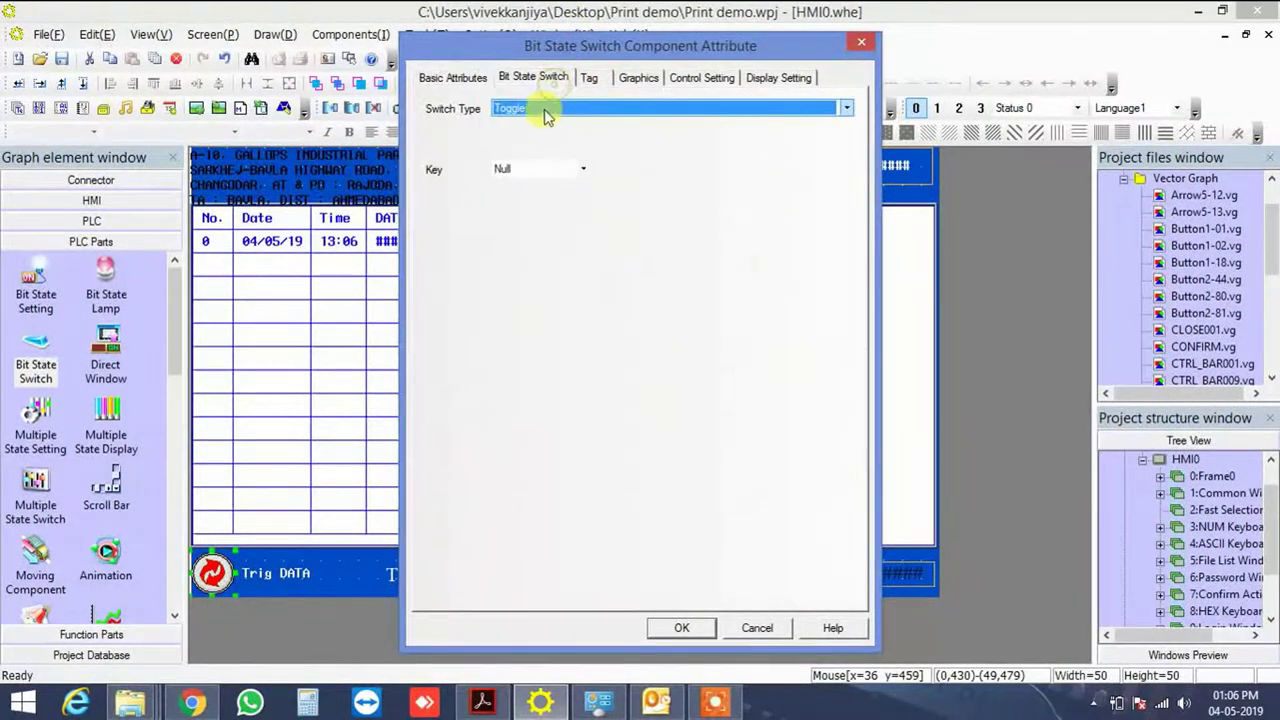
pyautogui.click(538, 109)
pyautogui.click(538, 161)
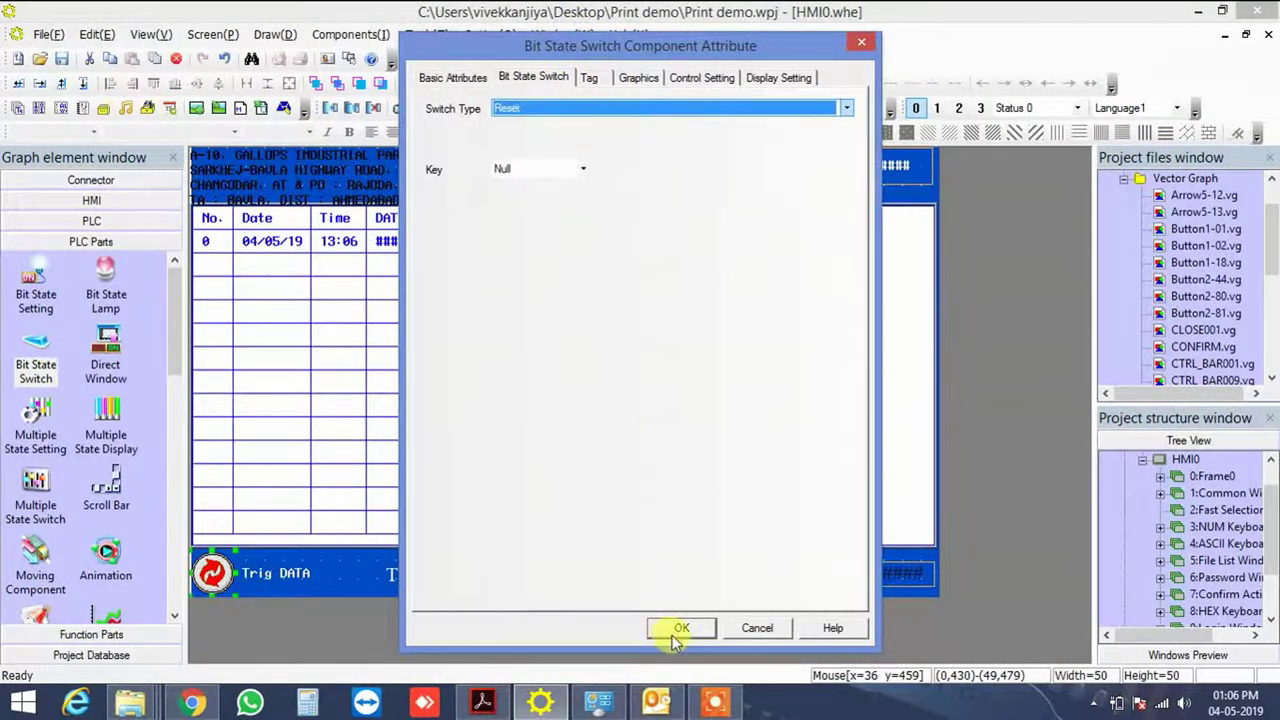
pyautogui.click(679, 626)
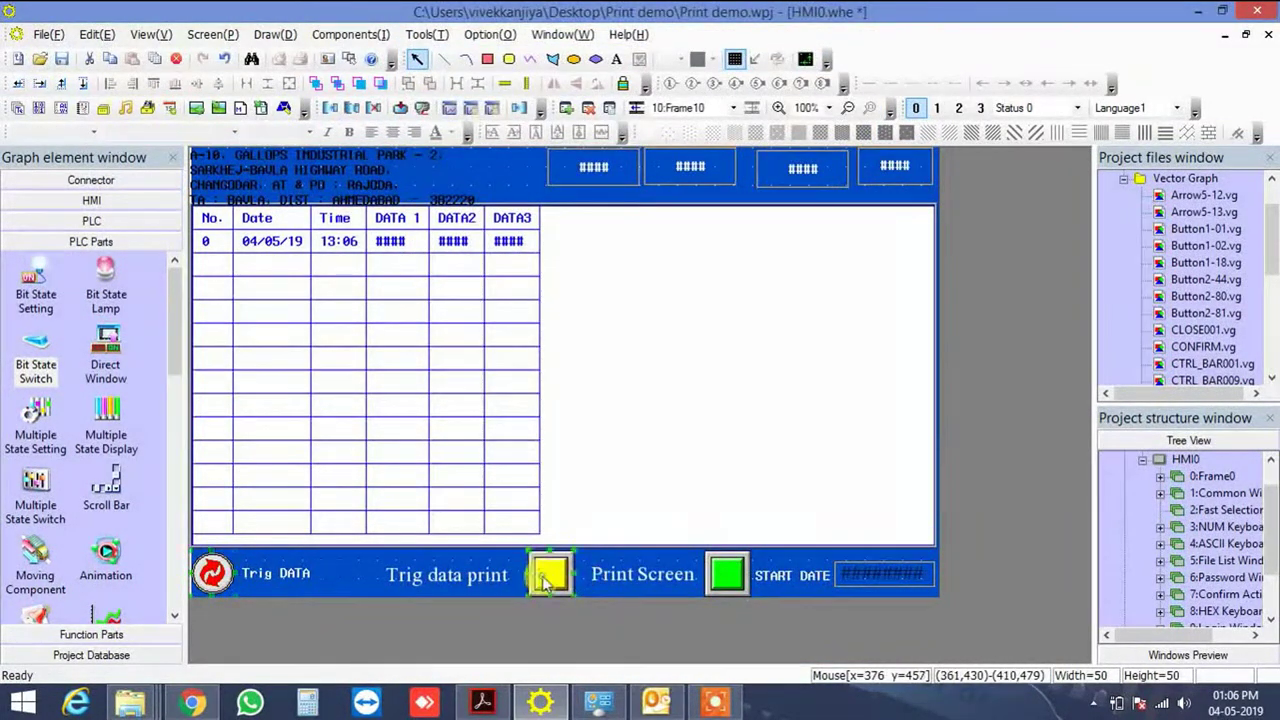
# Check the yellow switch's address and type, the START DATE input's address, and the historical table's data query settings
pyautogui.doubleClick(558, 577)
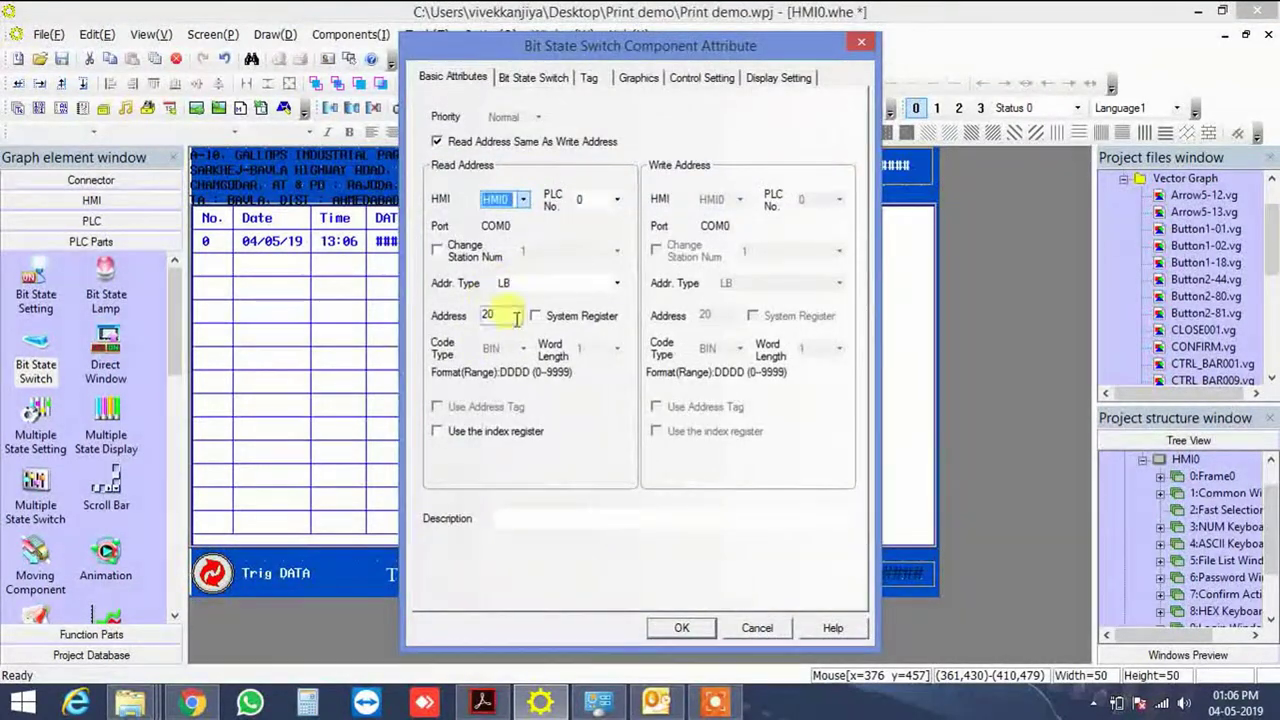
pyautogui.click(532, 80)
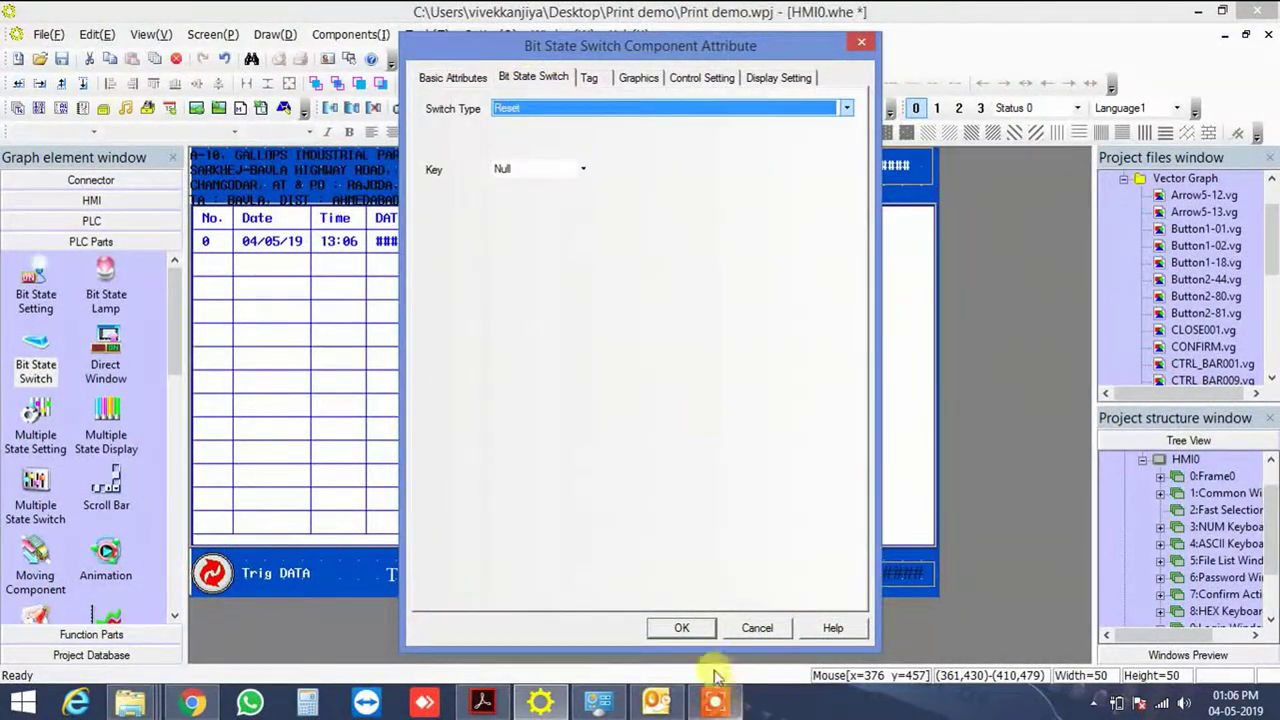
pyautogui.click(681, 628)
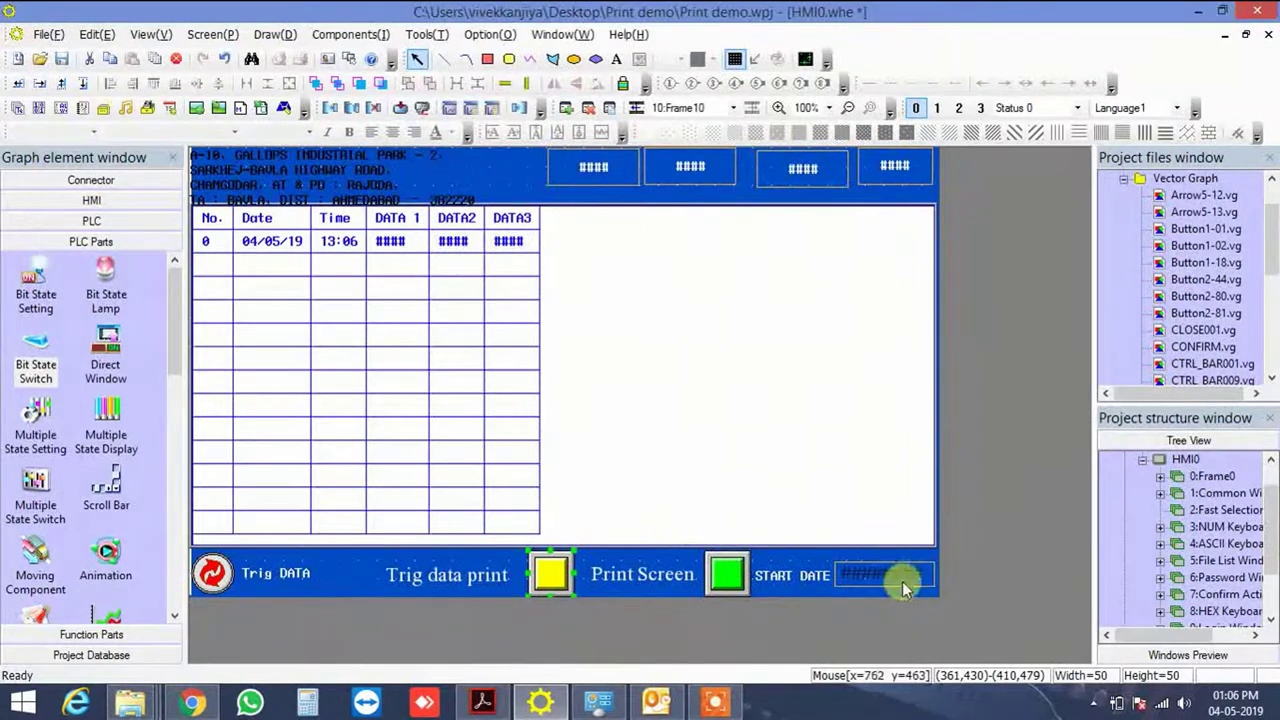
pyautogui.click(900, 582)
pyautogui.doubleClick(900, 585)
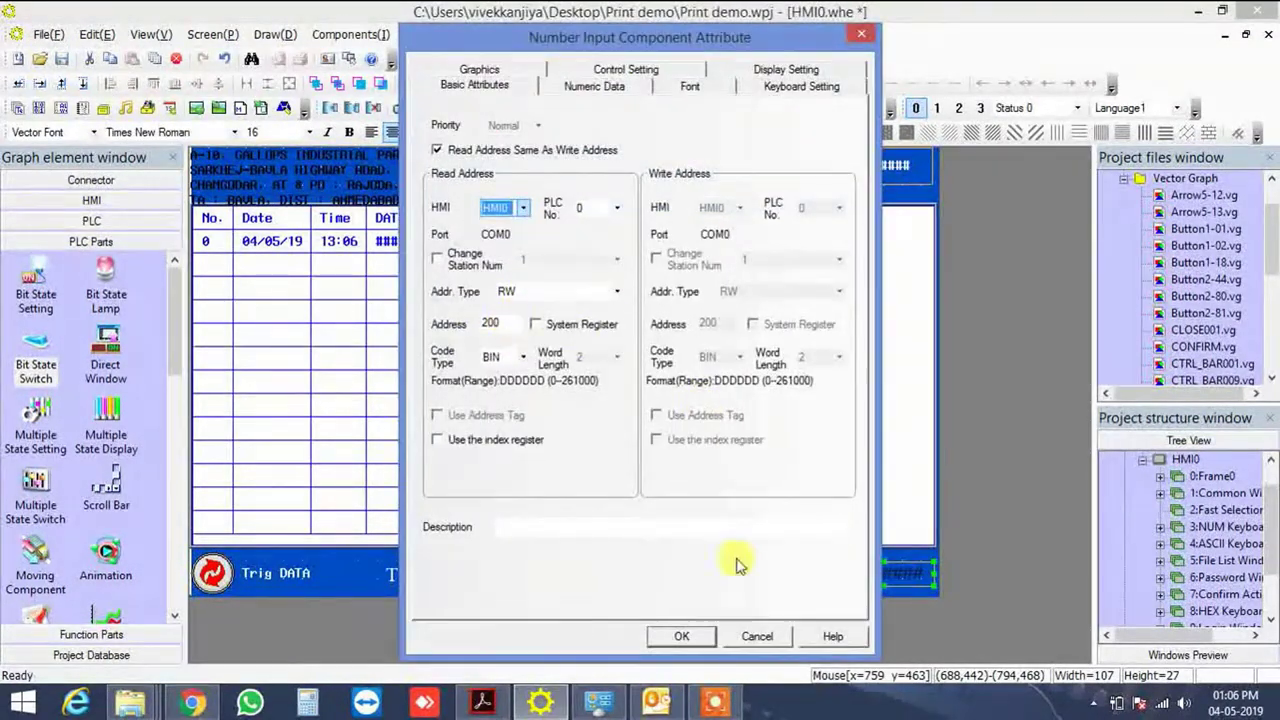
pyautogui.click(718, 636)
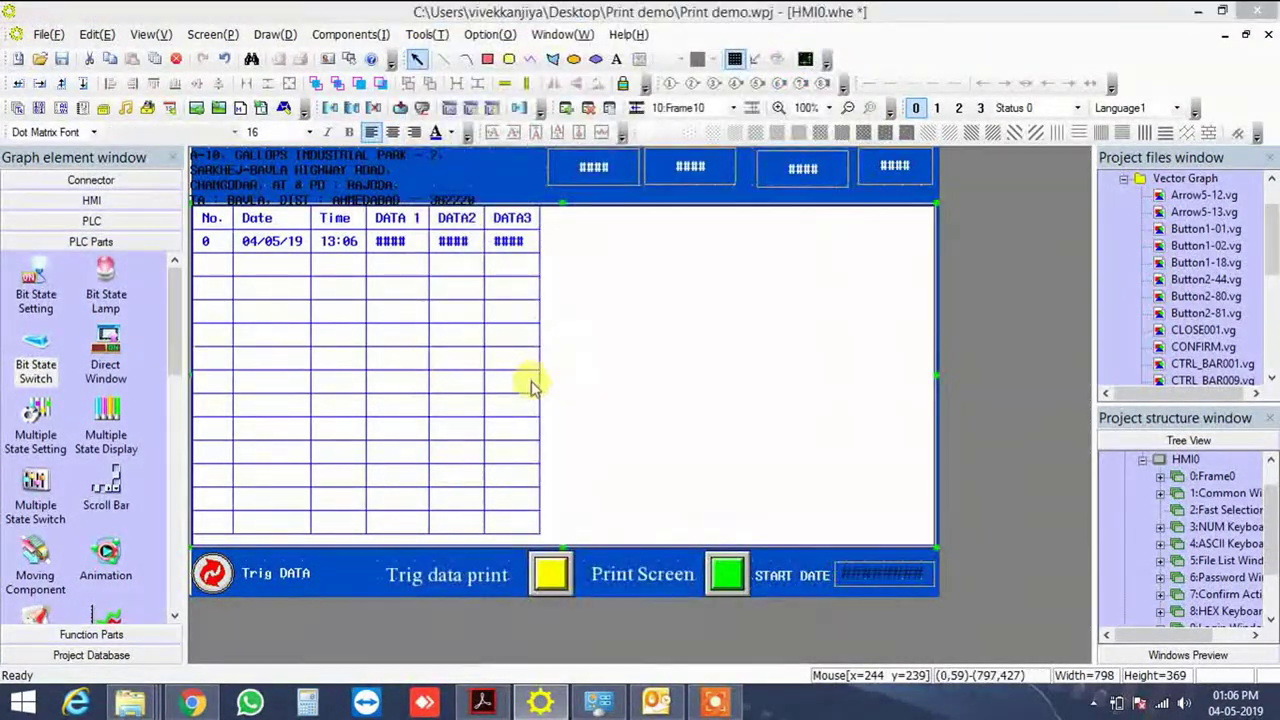
pyautogui.doubleClick(529, 380)
pyautogui.click(604, 128)
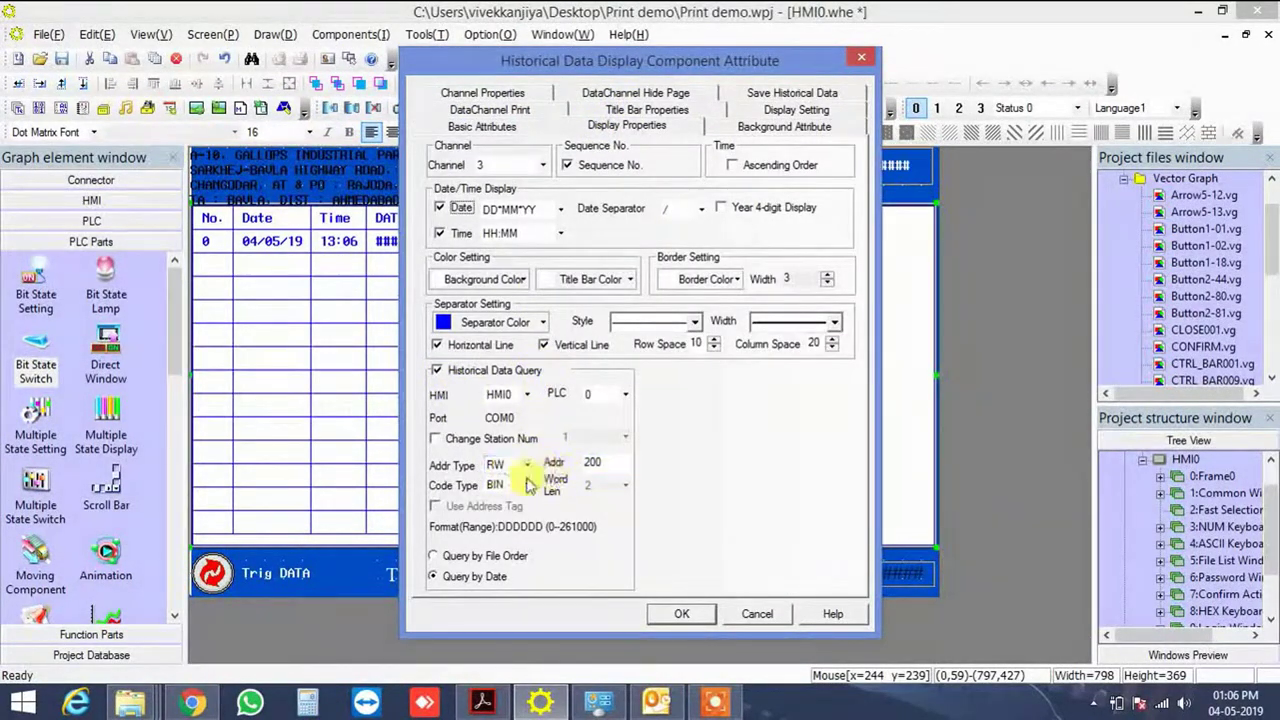
pyautogui.click(710, 614)
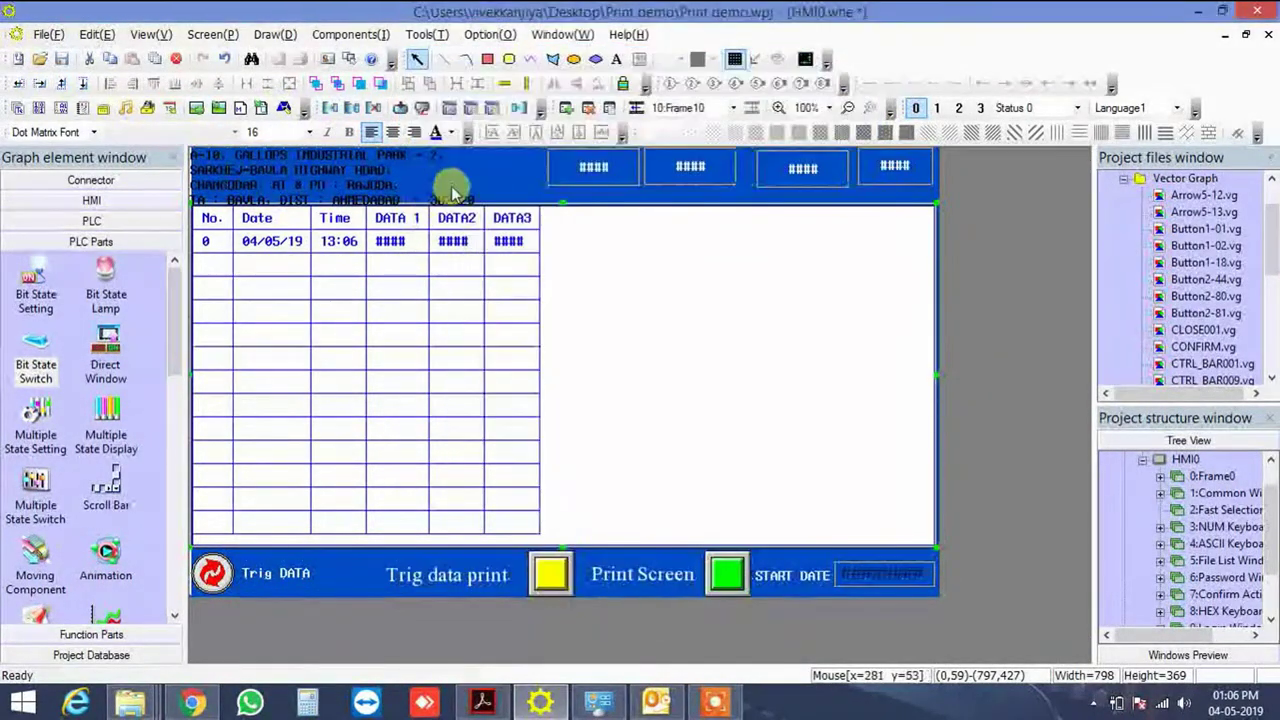
# Compile the project with the updated switch settings
pyautogui.click(352, 108)
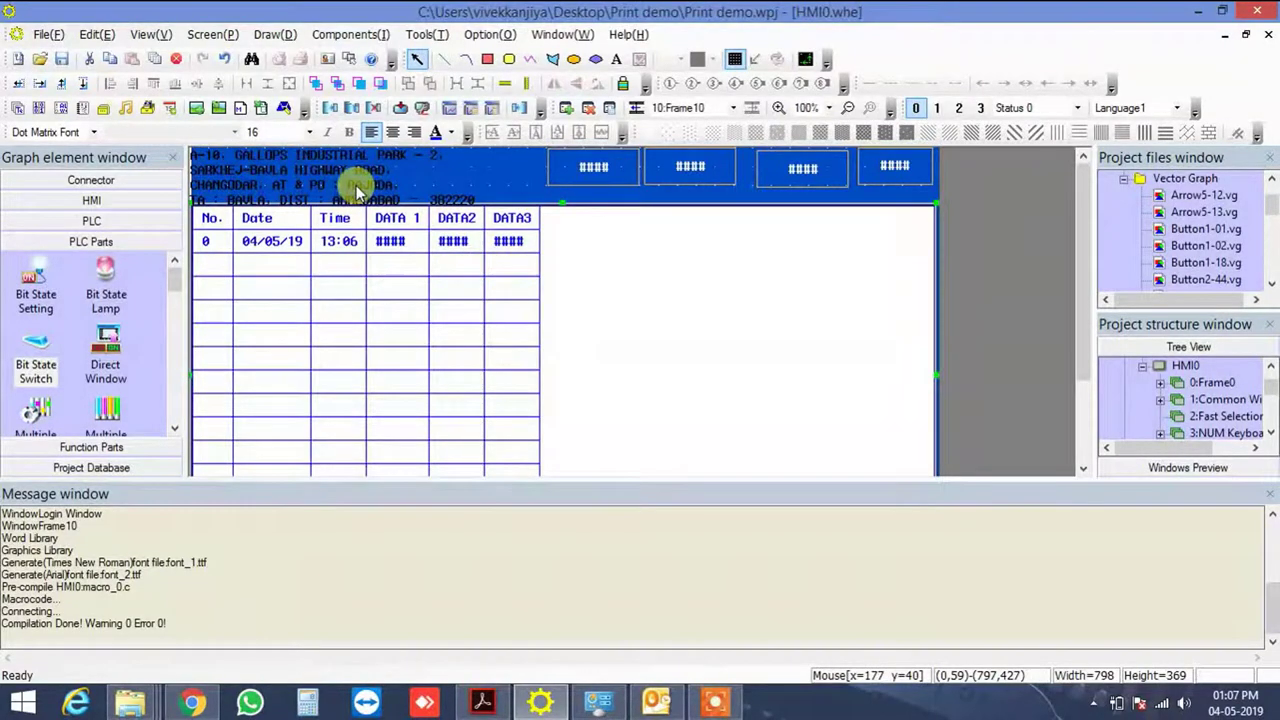
# Edit the header address text so its last two lines continue on the second line
pyautogui.doubleClick(505, 198)
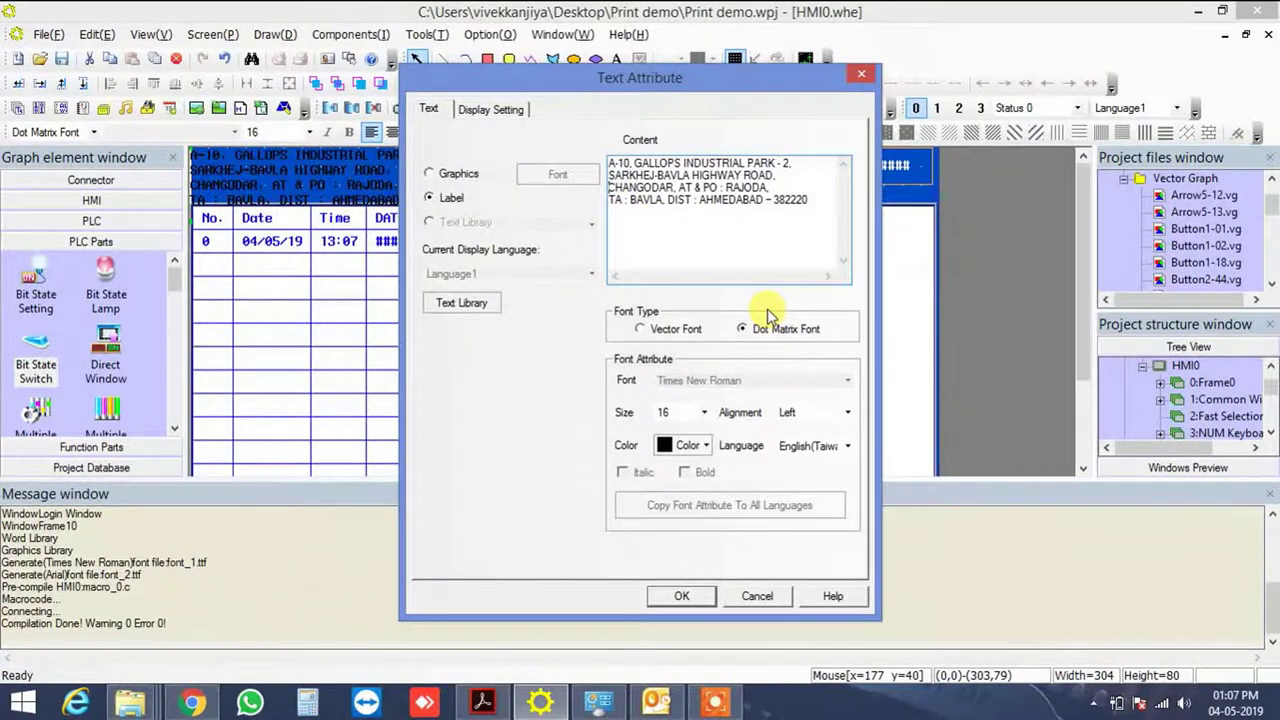
pyautogui.hotkey('shift', 'Down')
pyautogui.hotkey('shift', 'Down')
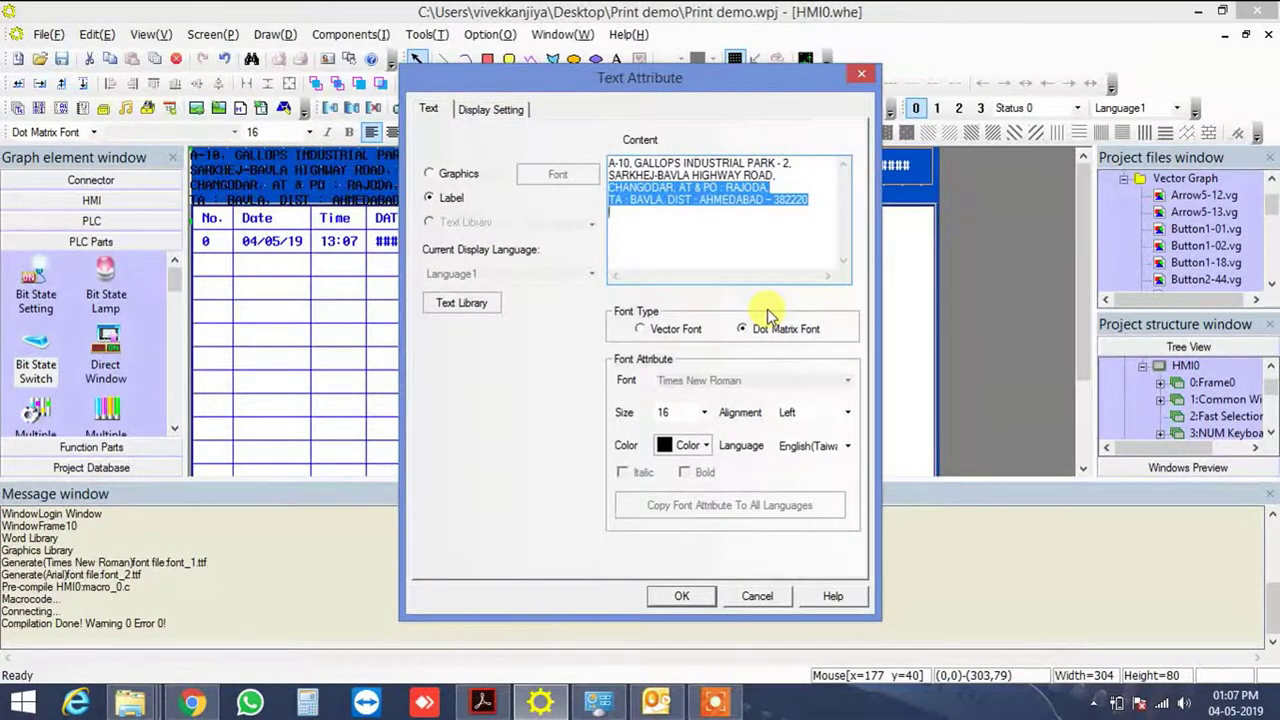
pyautogui.press('Delete')
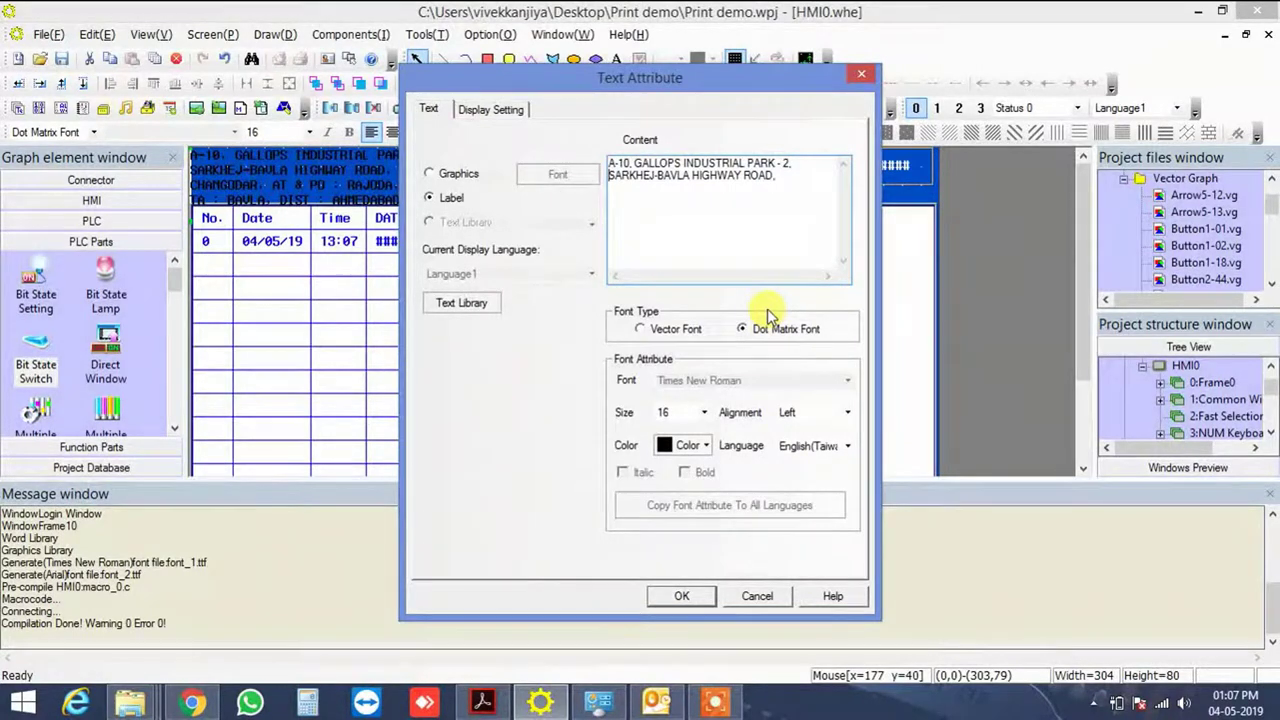
pyautogui.click(786, 182)
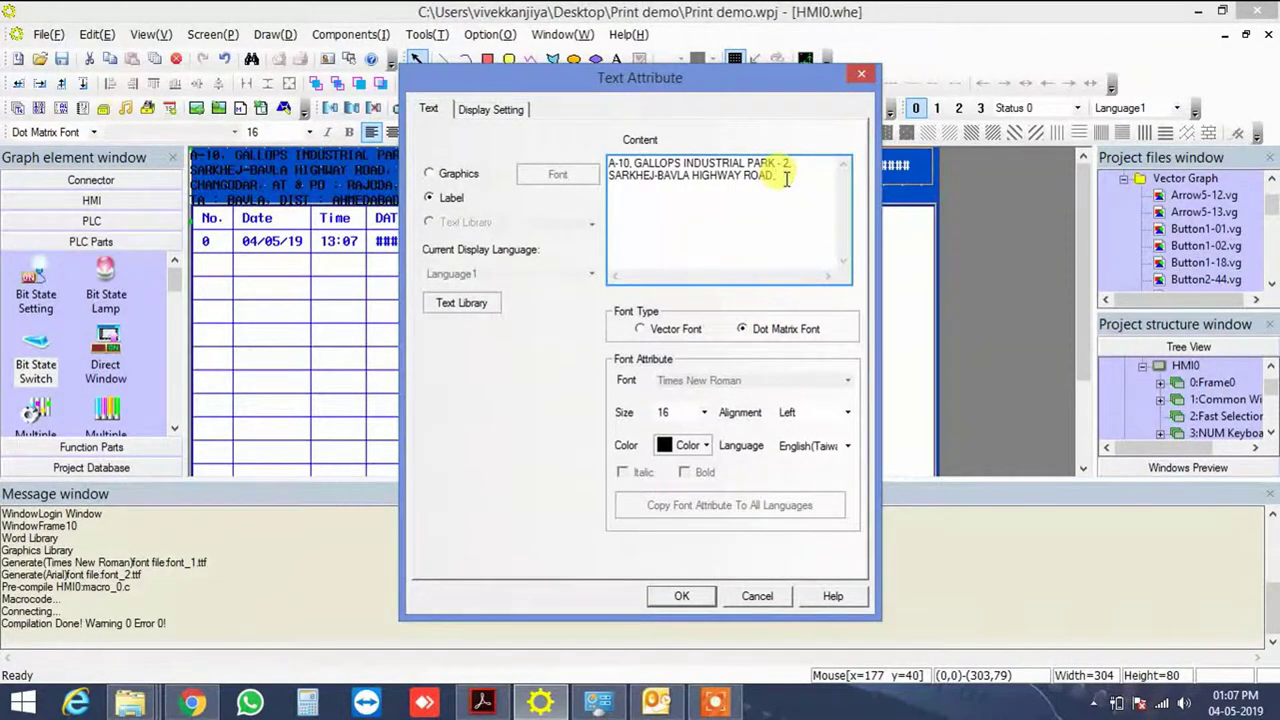
pyautogui.hotkey('ctrl', 'v')
pyautogui.moveTo(608, 188); pyautogui.dragTo(796, 210)
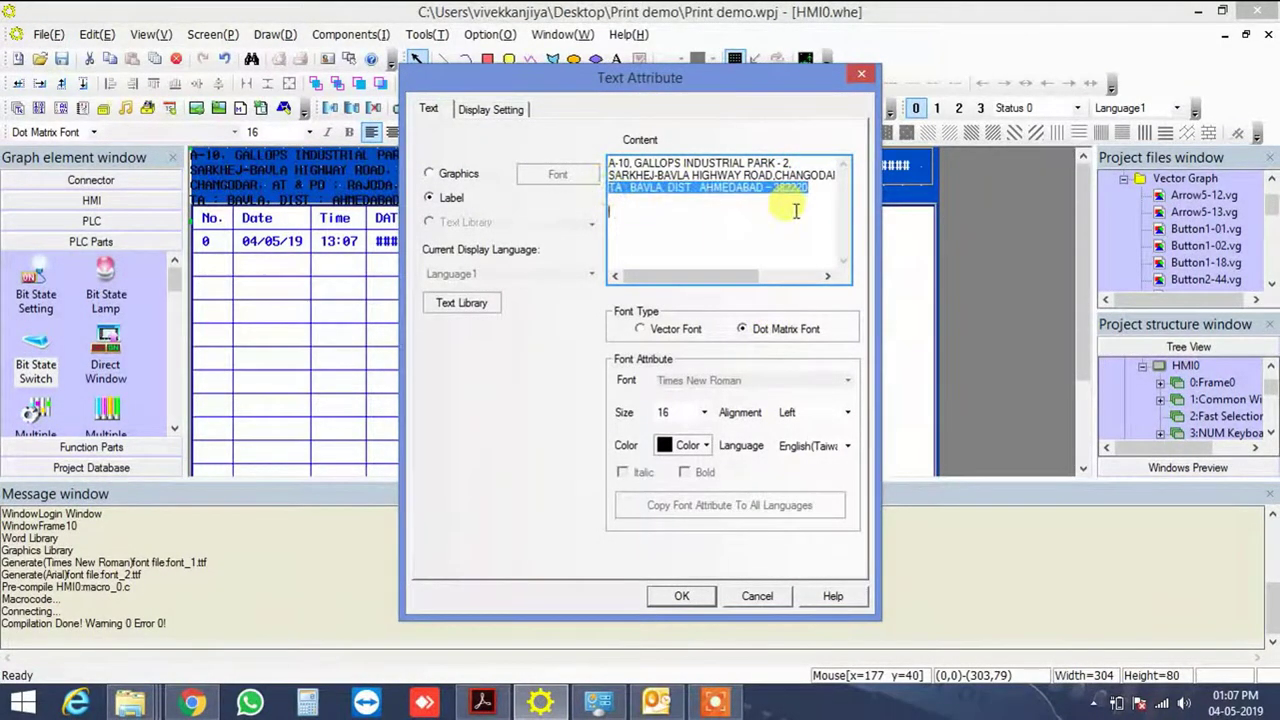
pyautogui.press('Delete')
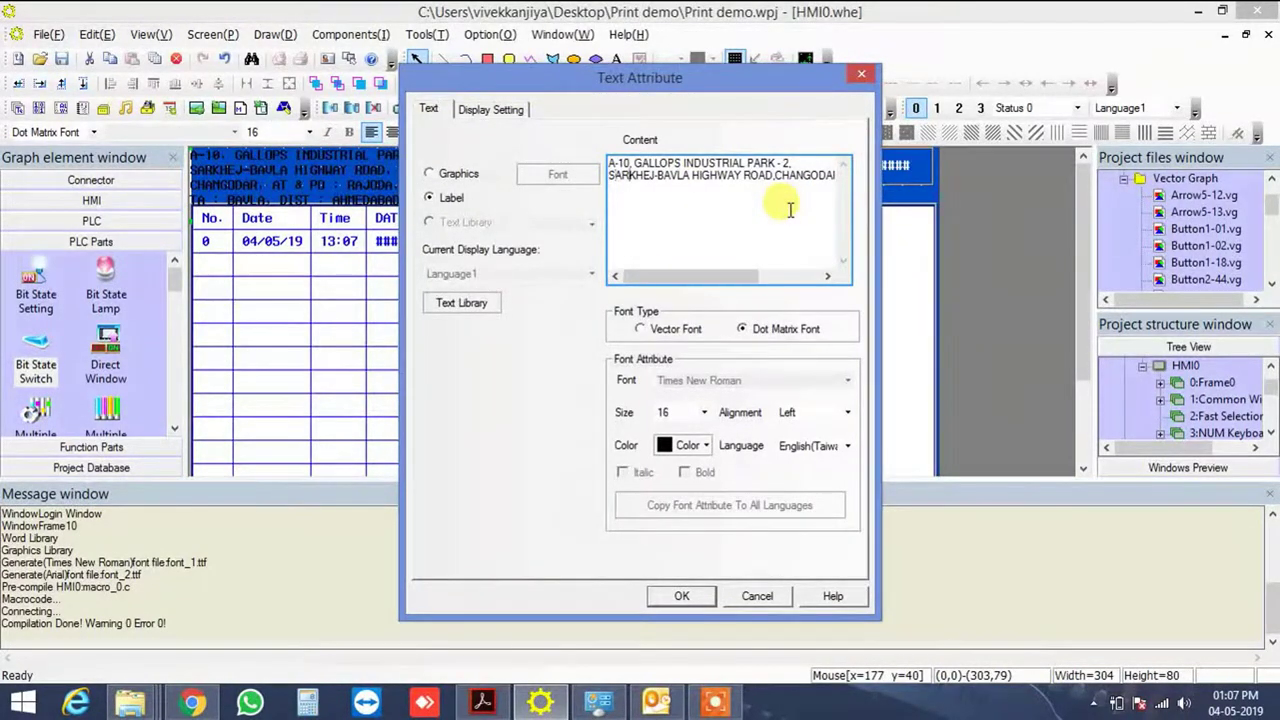
pyautogui.press('BackSpace')
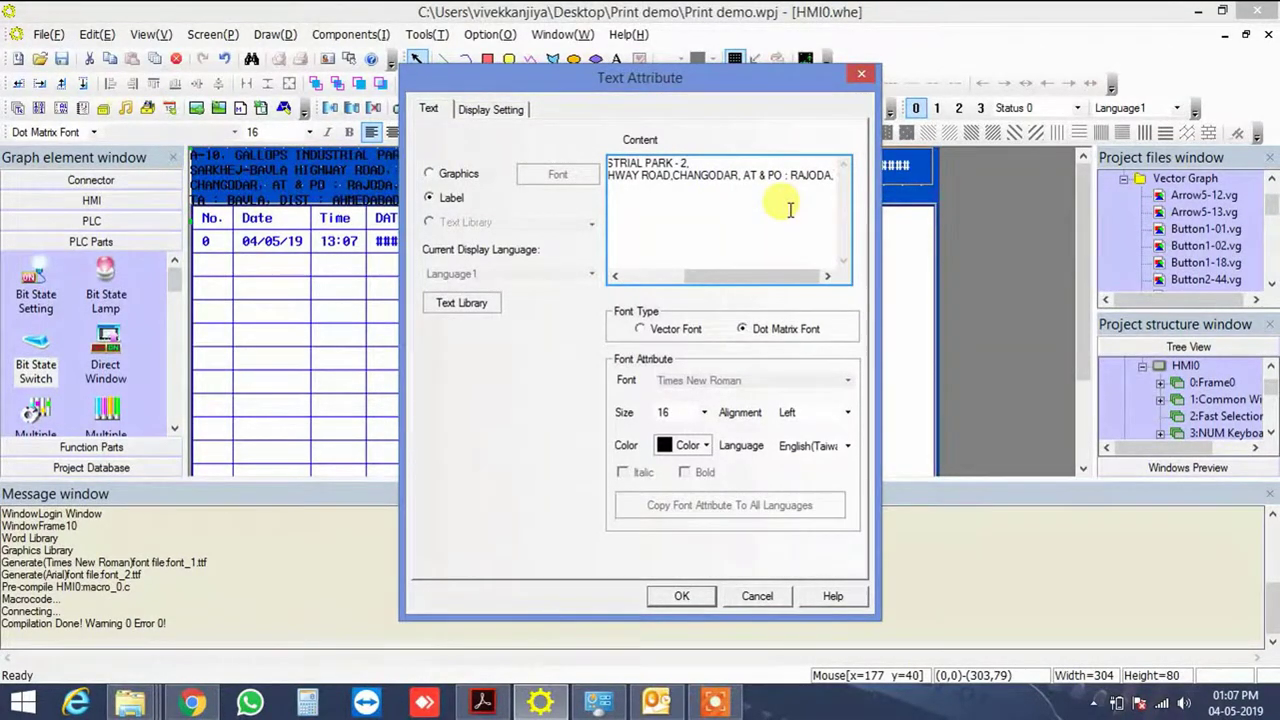
pyautogui.press('Return')
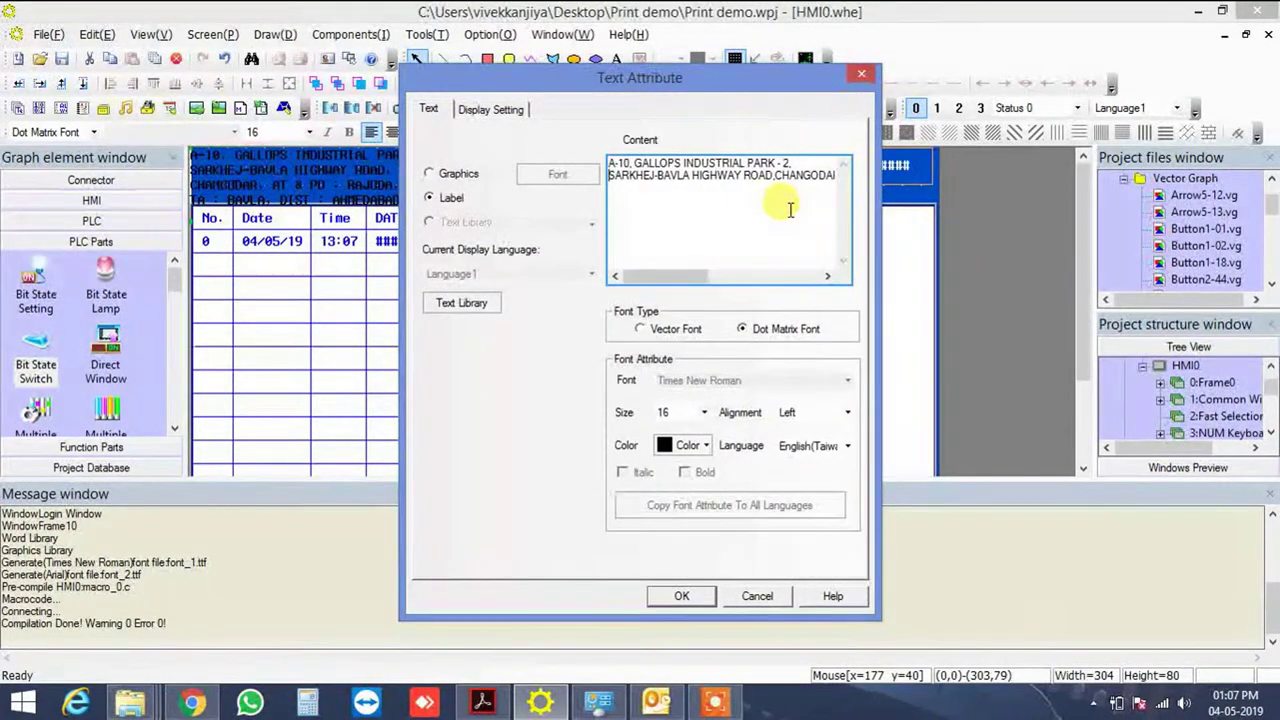
# Join the first two address lines and insert a line break after the highway road name
pyautogui.press('BackSpace')
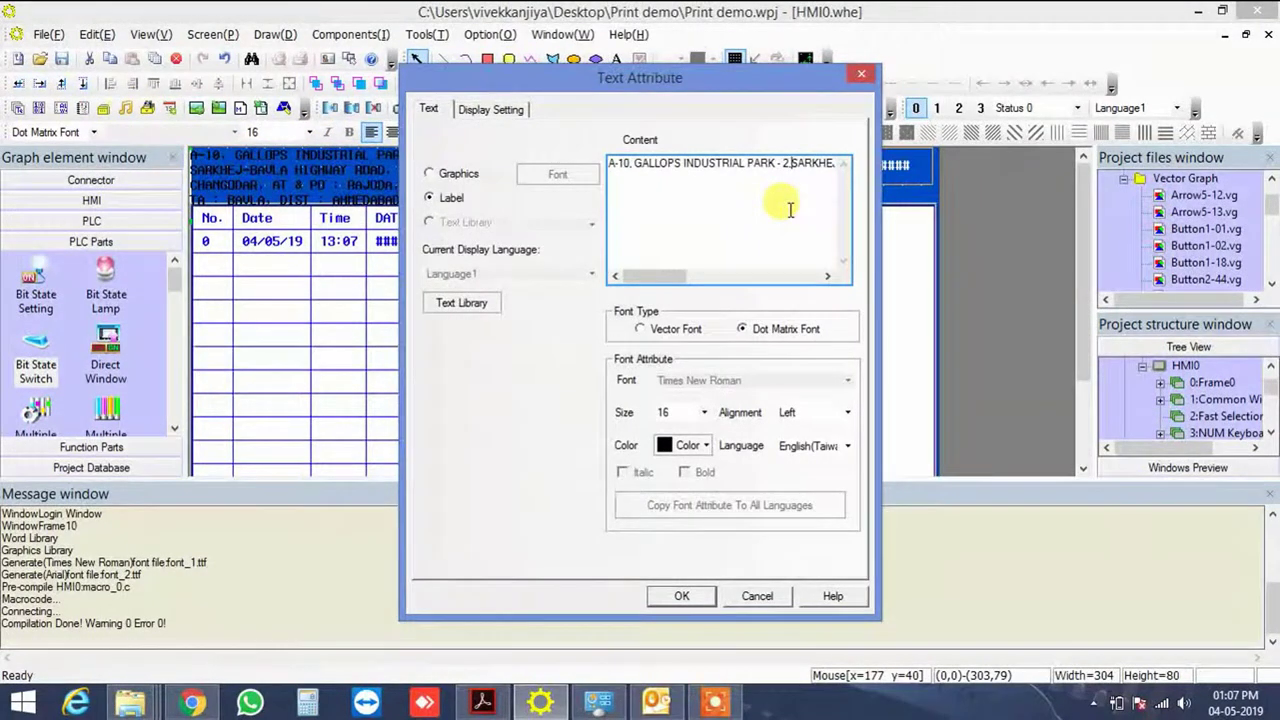
pyautogui.press('Right')
pyautogui.press('Right')
pyautogui.press('Right')
pyautogui.press('Right')
pyautogui.press('Right')
pyautogui.press('Right')
pyautogui.press('Right')
pyautogui.press('Right')
pyautogui.press('Right')
pyautogui.press('Right')
pyautogui.press('Right')
pyautogui.press('Right')
pyautogui.press('Right')
pyautogui.press('Right')
pyautogui.press('Right')
pyautogui.press('Right')
pyautogui.press('Right')
pyautogui.press('Right')
pyautogui.press('Right')
pyautogui.press('Right')
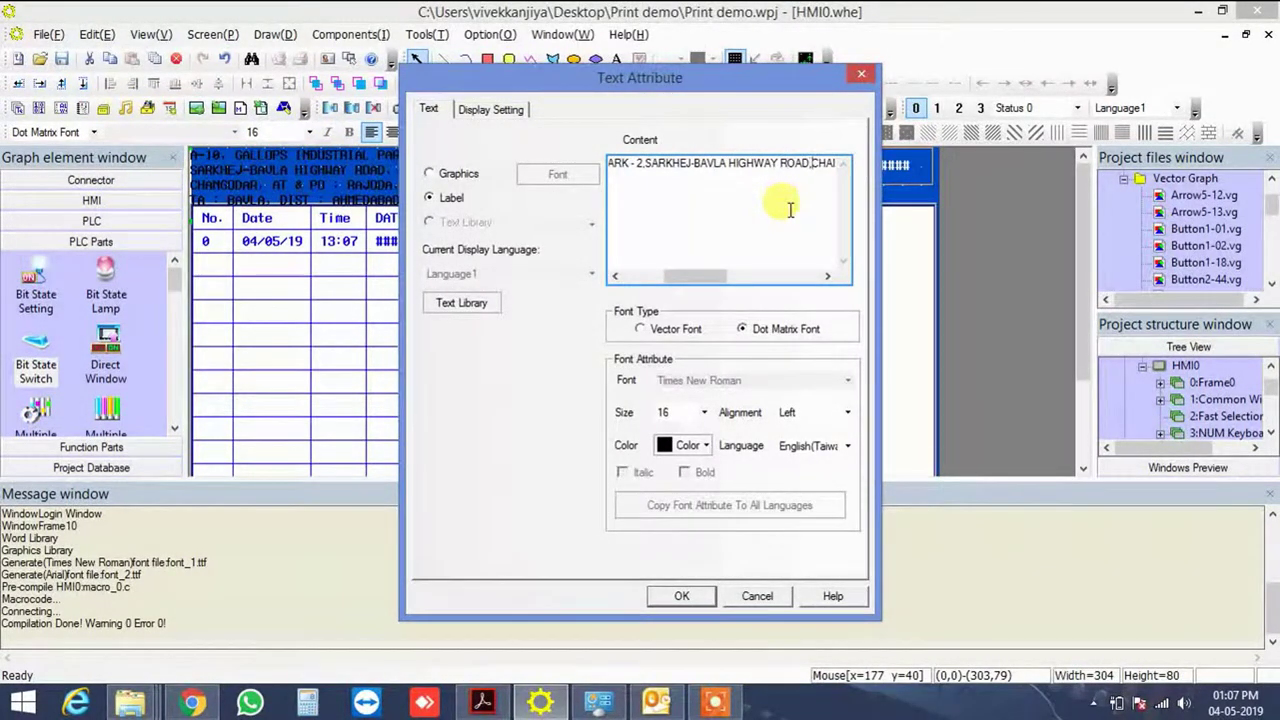
pyautogui.press('Return')
# Add Kinco Automation as a new first line above the address and apply the text changes
pyautogui.press('Up')
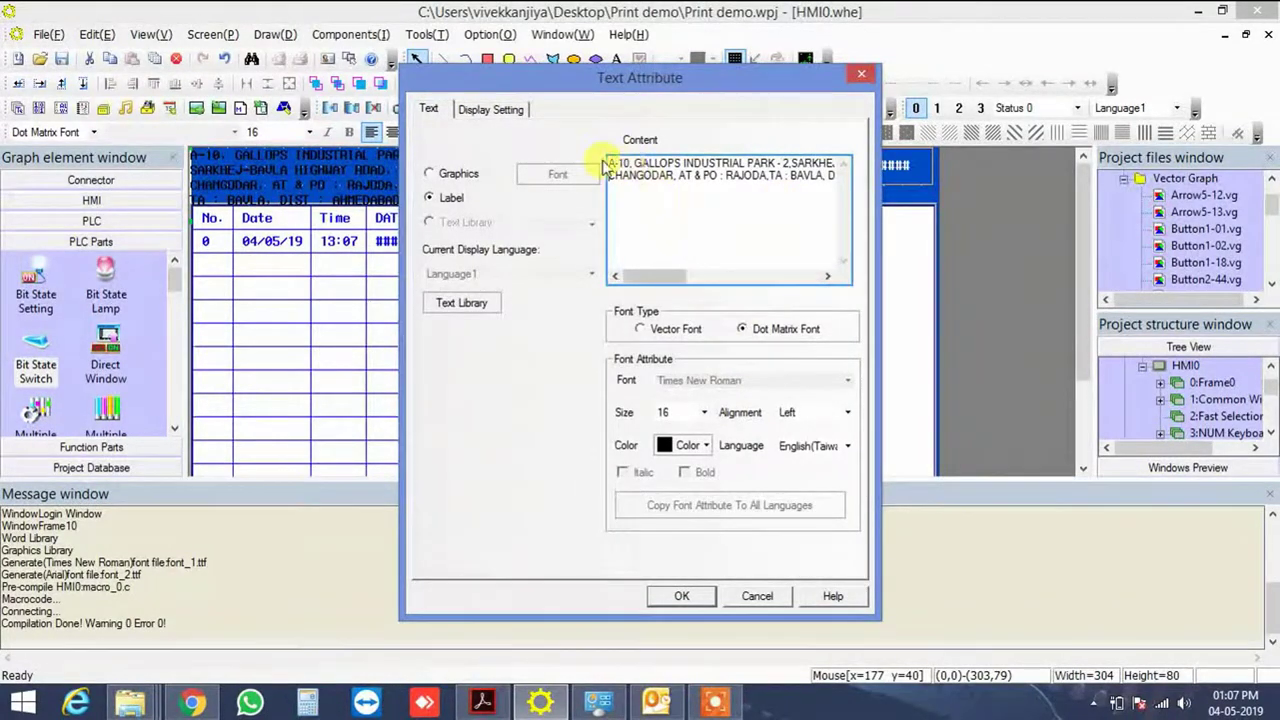
pyautogui.press('Return')
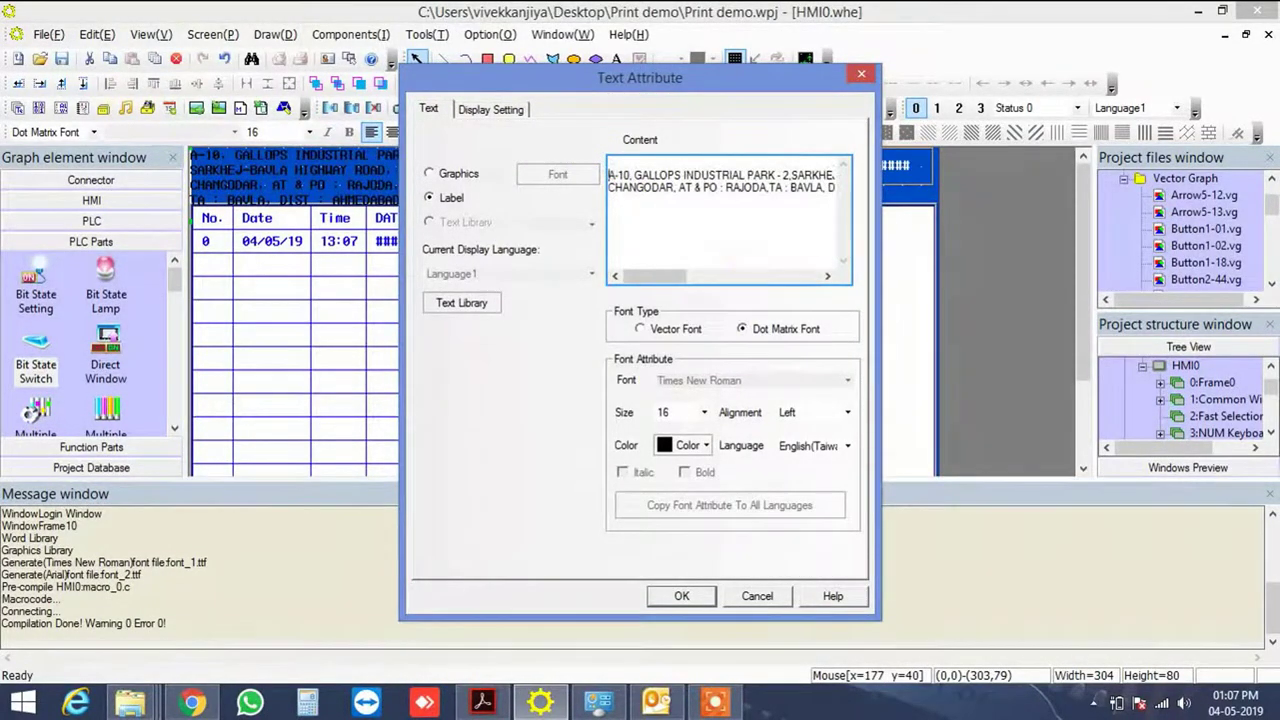
pyautogui.write('Kinco Automation')
pyautogui.click(680, 598)
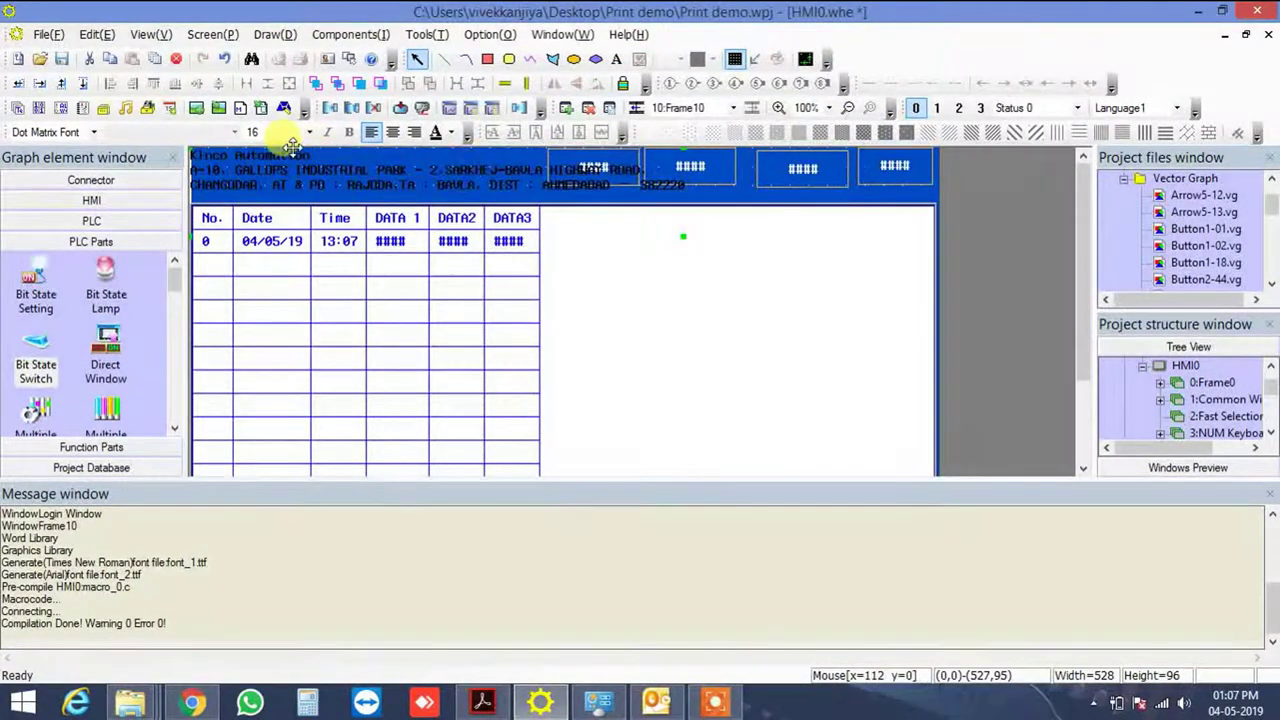
# Change the company header text to Vector Font, Times New Roman, at size 12
pyautogui.click(37, 131)
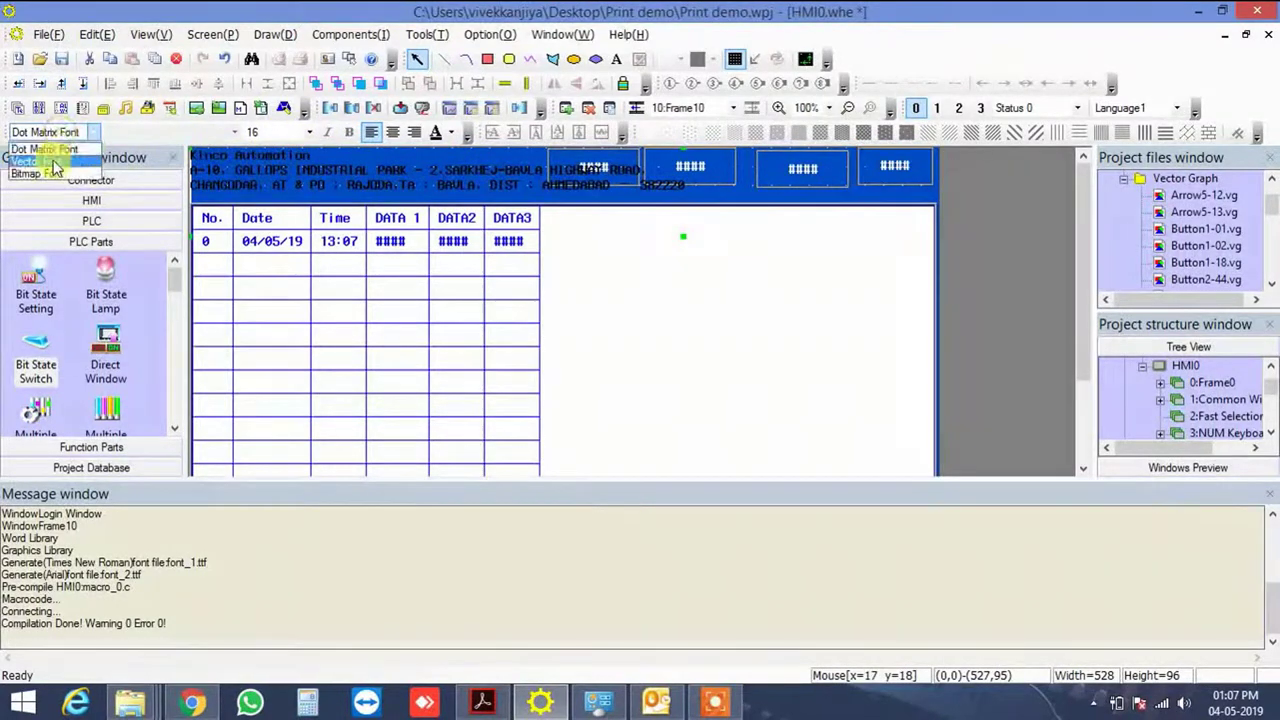
pyautogui.click(55, 165)
pyautogui.click(268, 132)
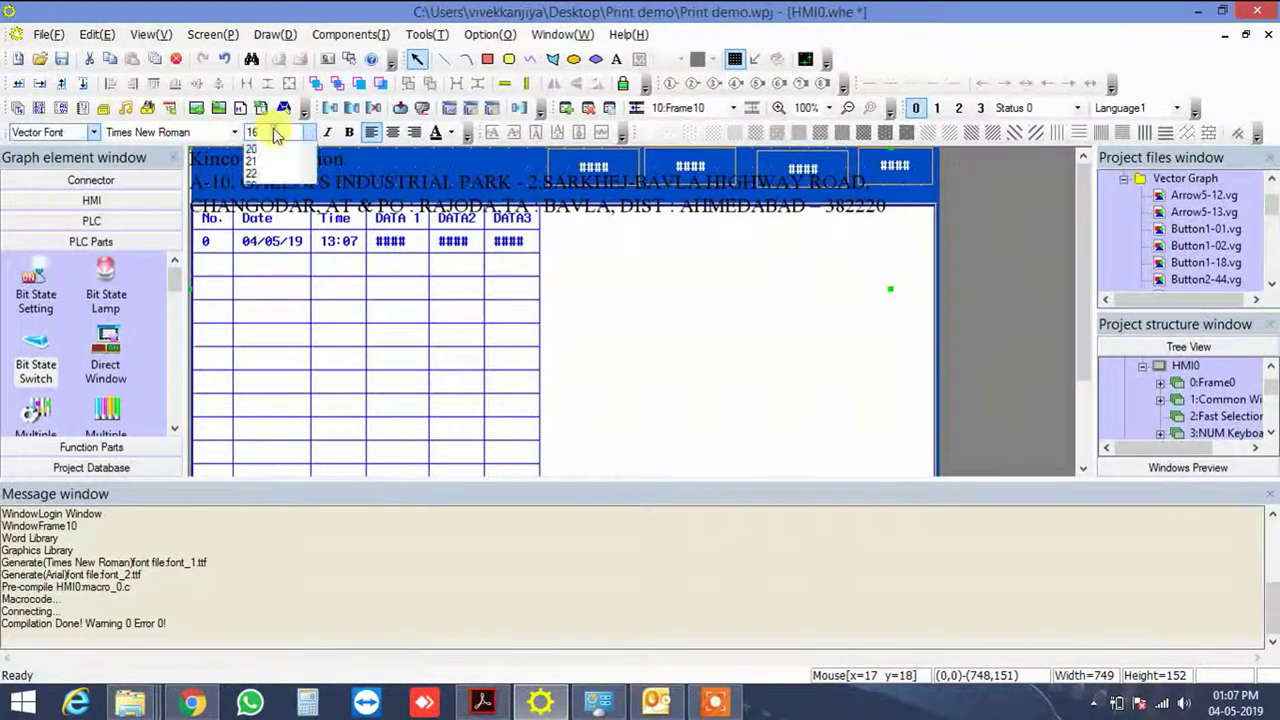
pyautogui.scroll(1, 276, 150)
pyautogui.click(262, 158)
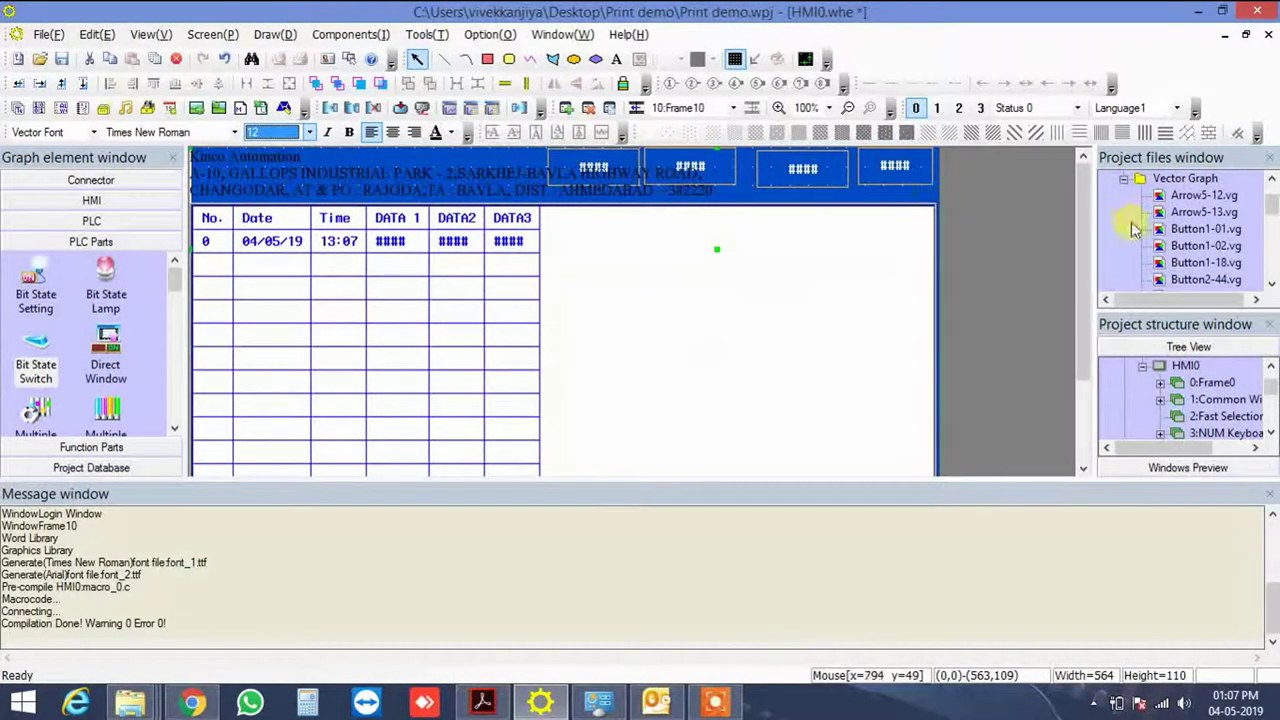
pyautogui.click(960, 226)
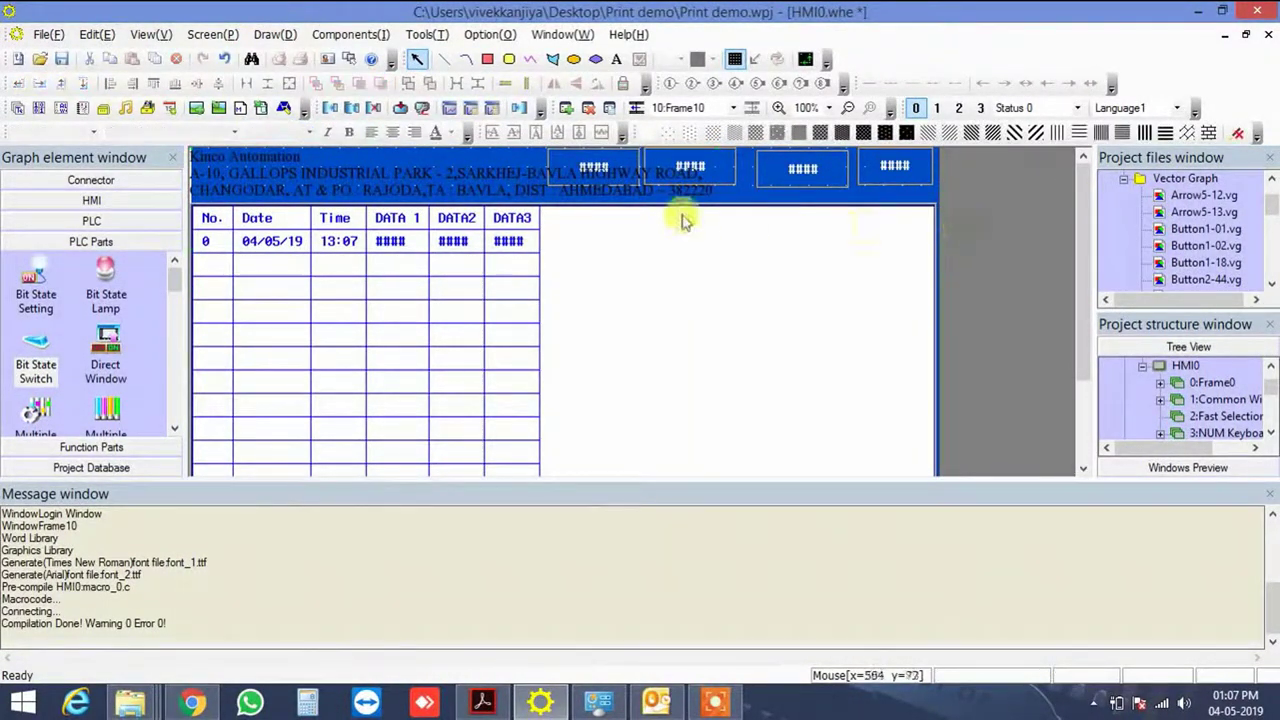
# Compile the project and download its data file and LOGO file to the HMI over the network
pyautogui.click(352, 108)
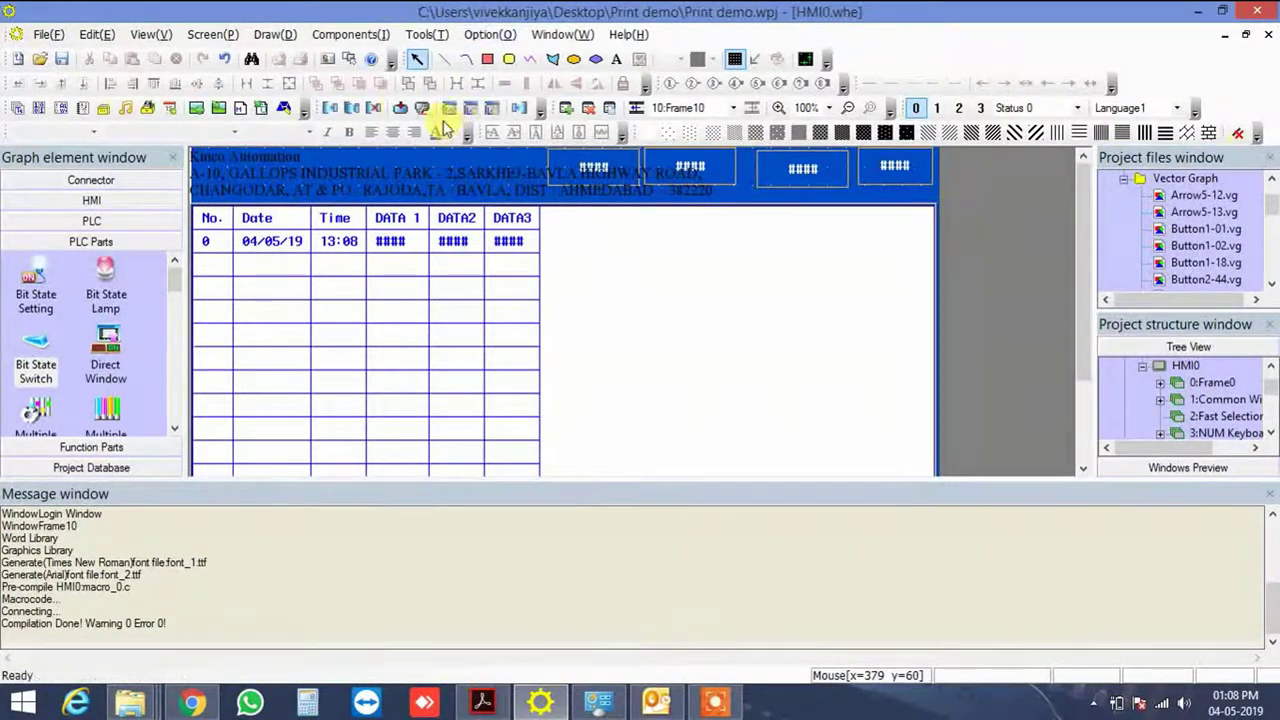
pyautogui.click(399, 108)
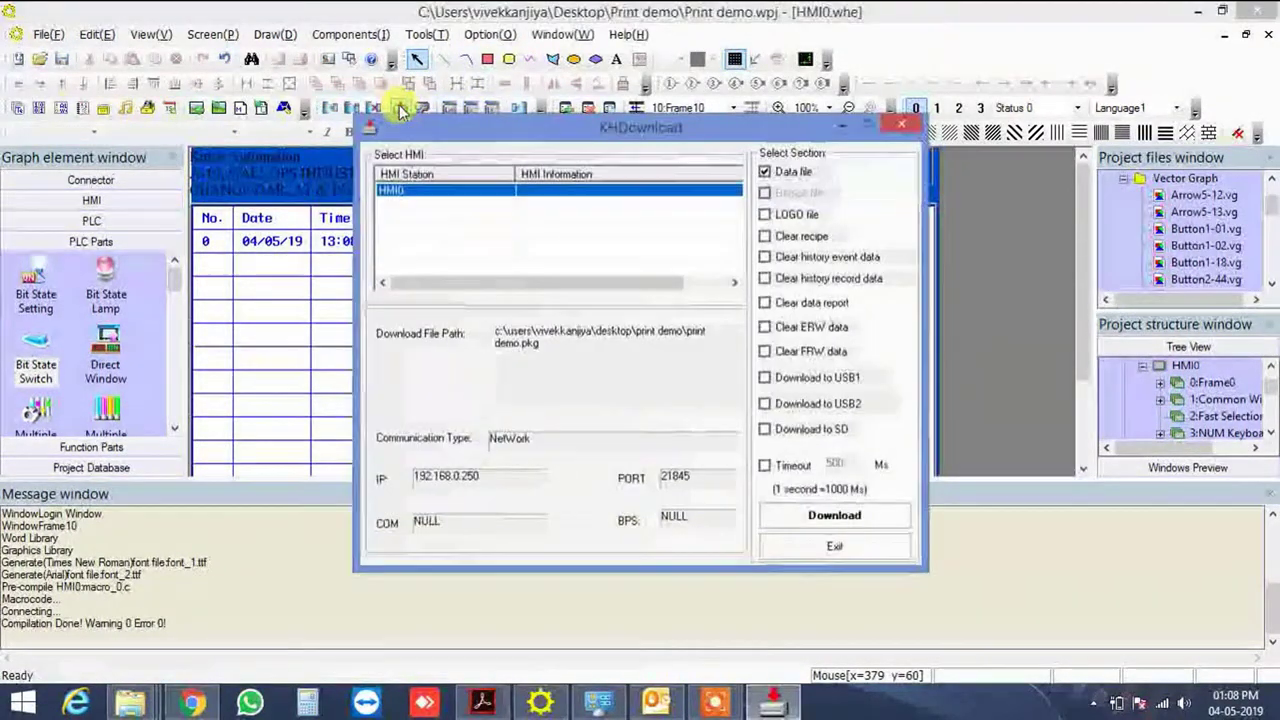
pyautogui.click(766, 214)
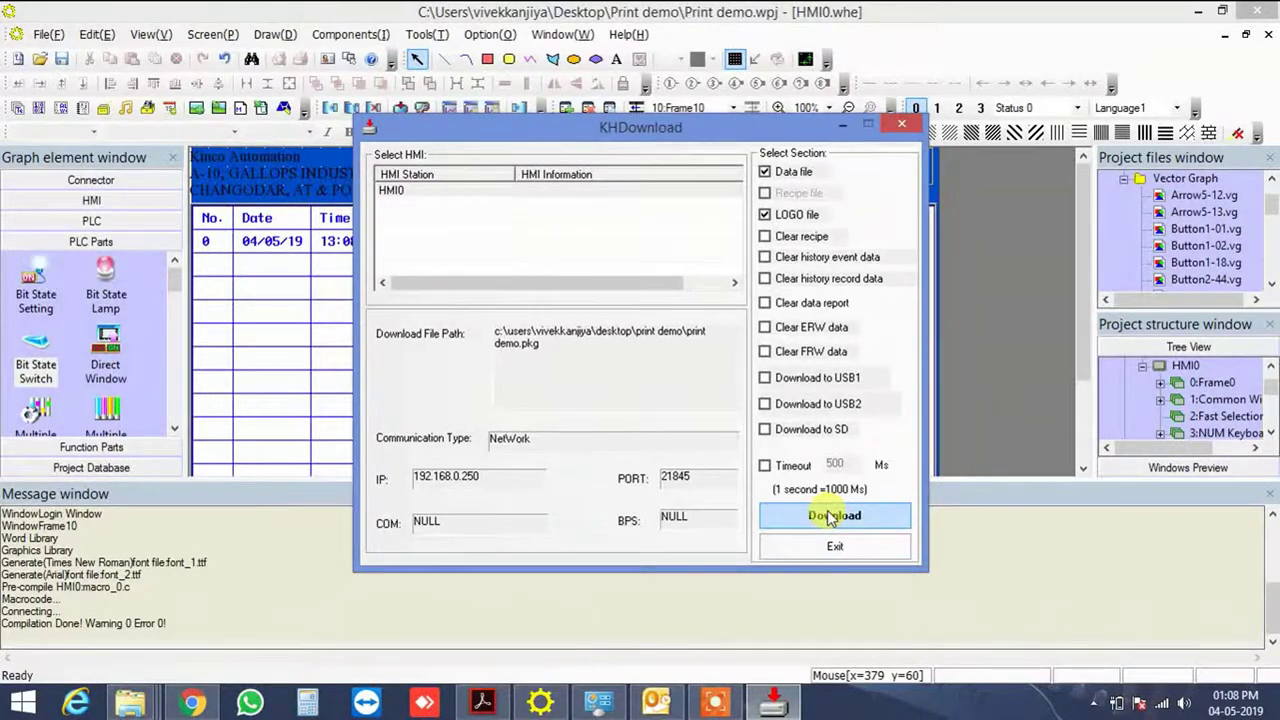
pyautogui.click(828, 517)
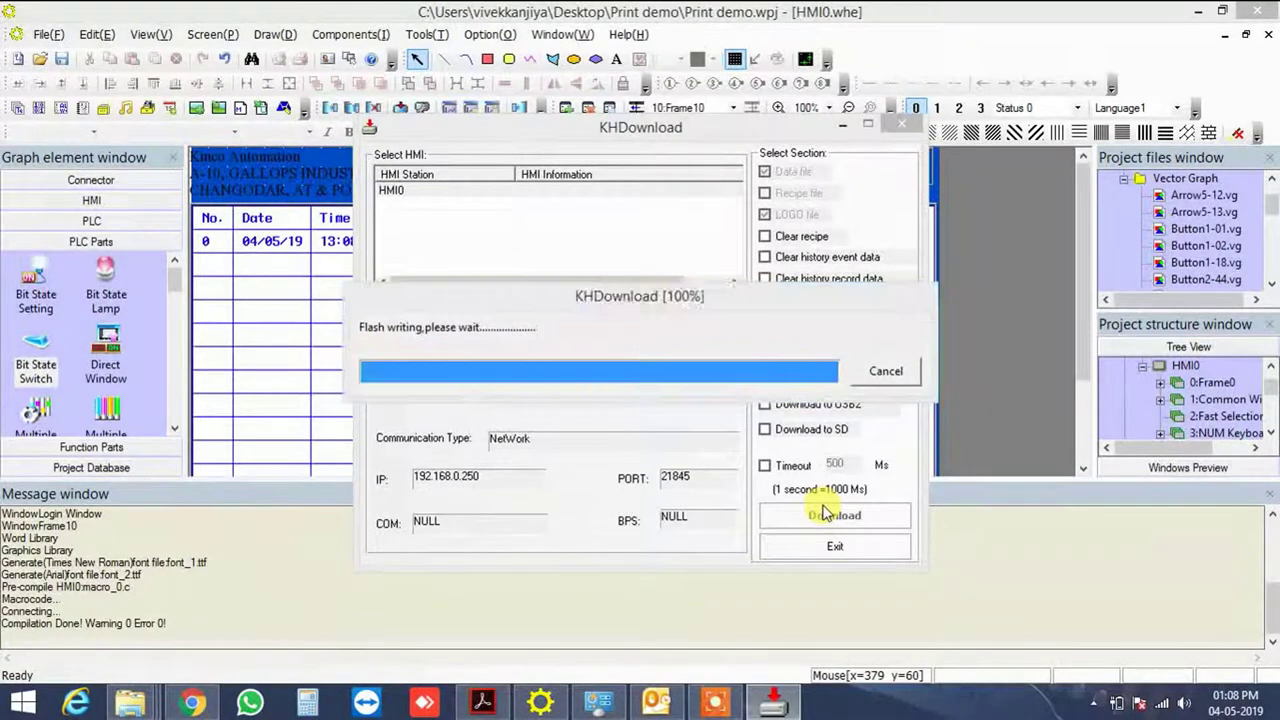
pyautogui.click(690, 386)
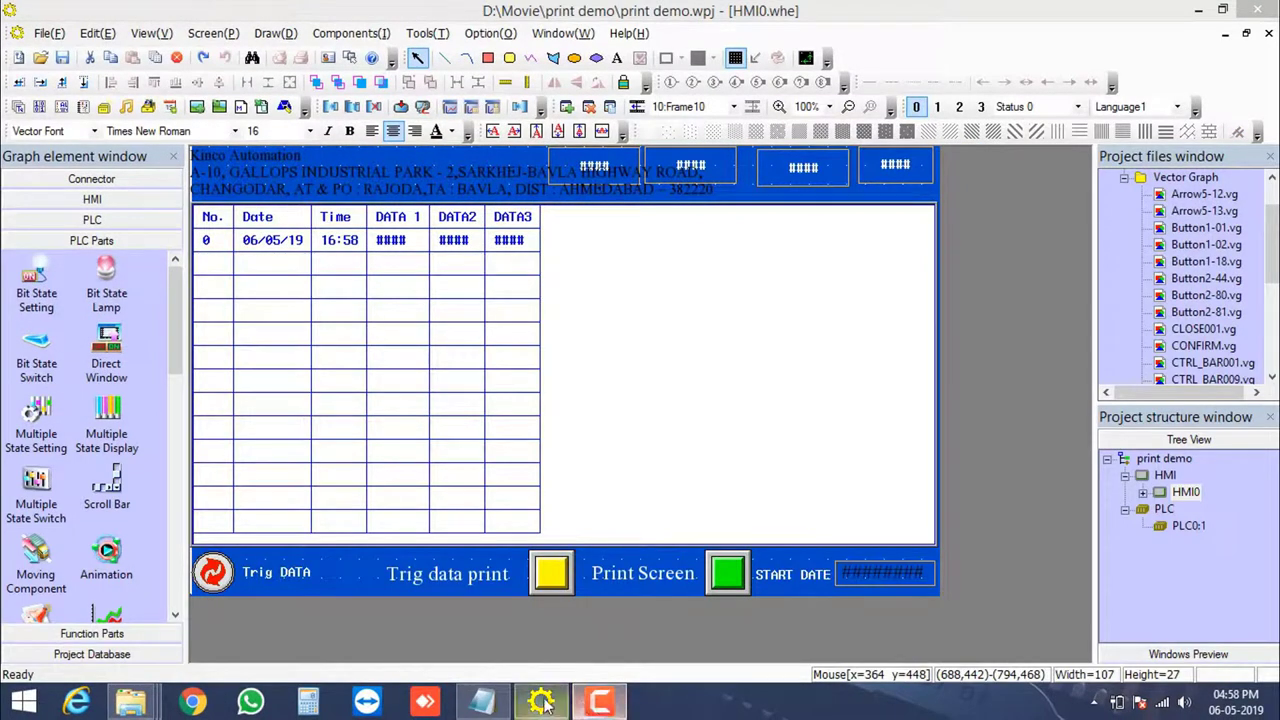
# Open the Kinco HMIware 2.5 installation folder through the file location of its desktop shortcut
pyautogui.press('super+d')
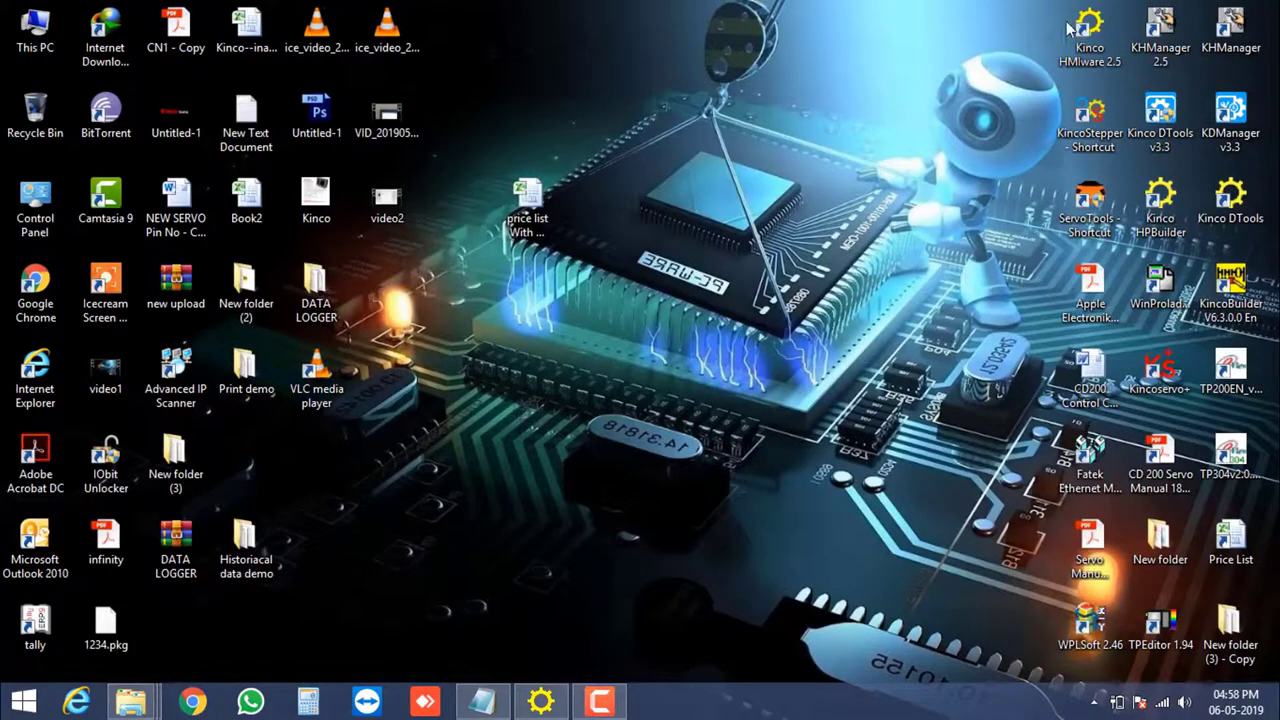
pyautogui.rightClick(1082, 52)
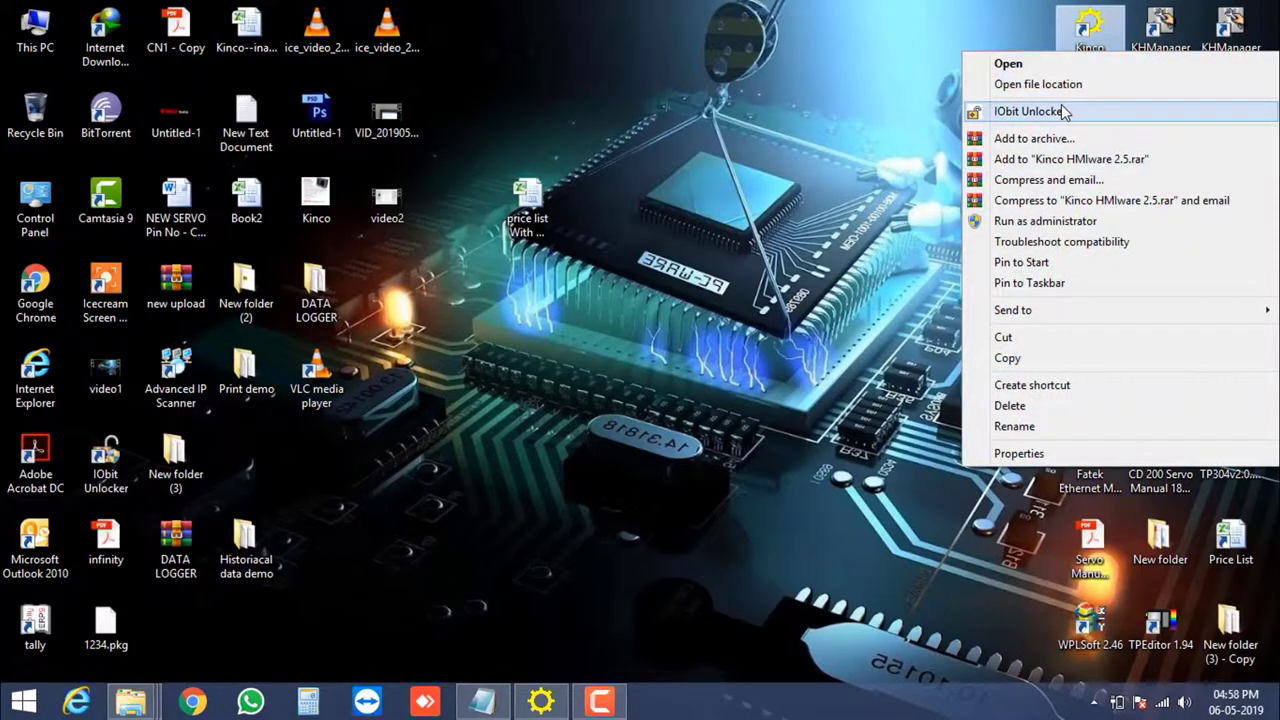
pyautogui.click(1062, 86)
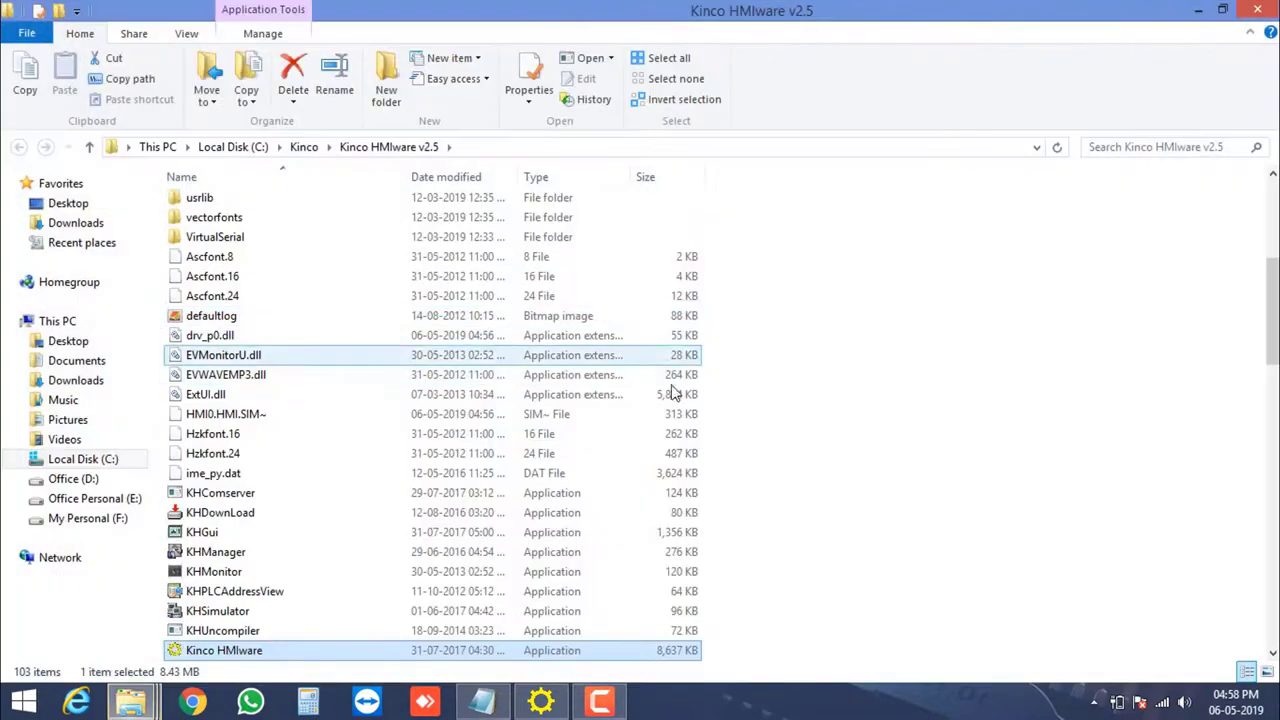
# Find the NetPrint application in the Kinco HMIware v2.5 folder and launch it
pyautogui.press('Down')
pyautogui.press('Down')
pyautogui.press('Down')
pyautogui.press('Down')
pyautogui.press('Down')
pyautogui.press('Down')
pyautogui.press('Down')
pyautogui.press('Down')
pyautogui.press('Down')
pyautogui.press('Down')
pyautogui.press('Down')
pyautogui.press('Down')
pyautogui.press('Down')
pyautogui.press('Down')
pyautogui.press('Down')
pyautogui.press('Down')
pyautogui.press('Down')
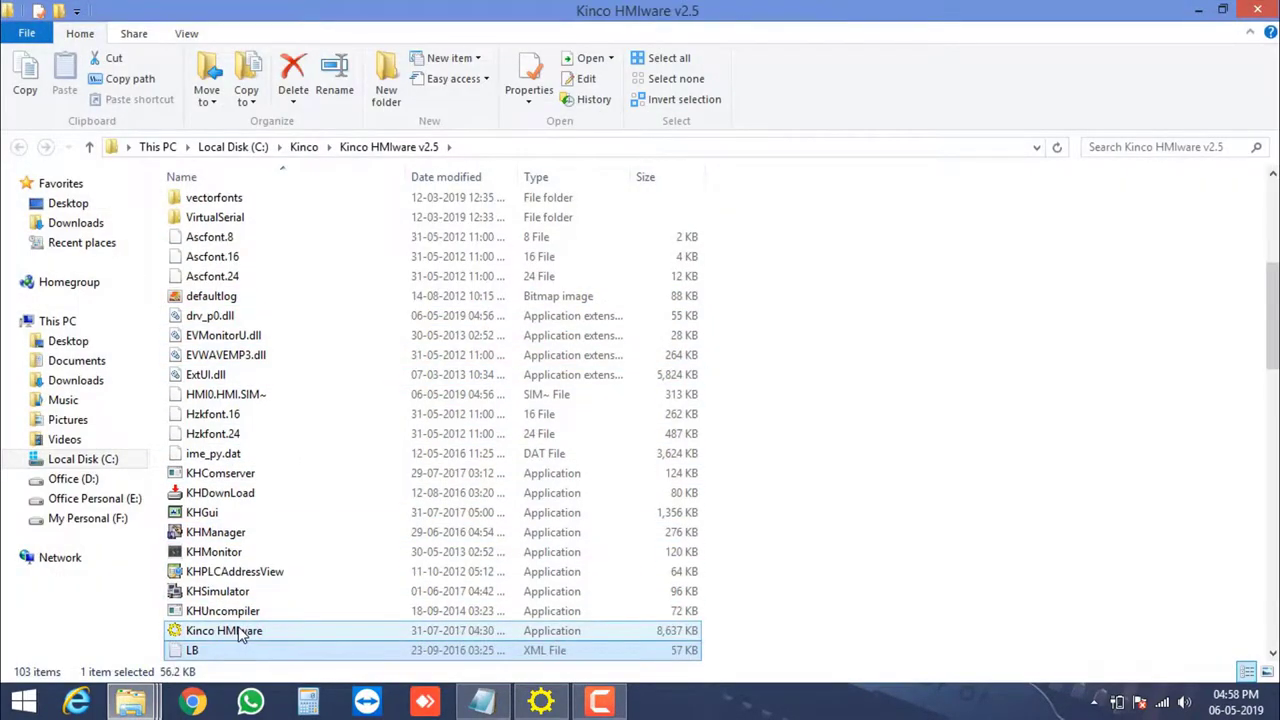
pyautogui.press('Down')
pyautogui.press('Down')
pyautogui.press('Down')
pyautogui.press('Down')
pyautogui.press('Down')
pyautogui.press('Down')
pyautogui.press('Down')
pyautogui.press('Down')
pyautogui.press('Down')
pyautogui.press('Down')
pyautogui.press('Down')
pyautogui.press('Down')
pyautogui.press('Down')
pyautogui.press('Down')
pyautogui.press('Down')
pyautogui.press('Down')
pyautogui.press('Down')
pyautogui.press('Down')
pyautogui.press('Down')
pyautogui.press('Down')
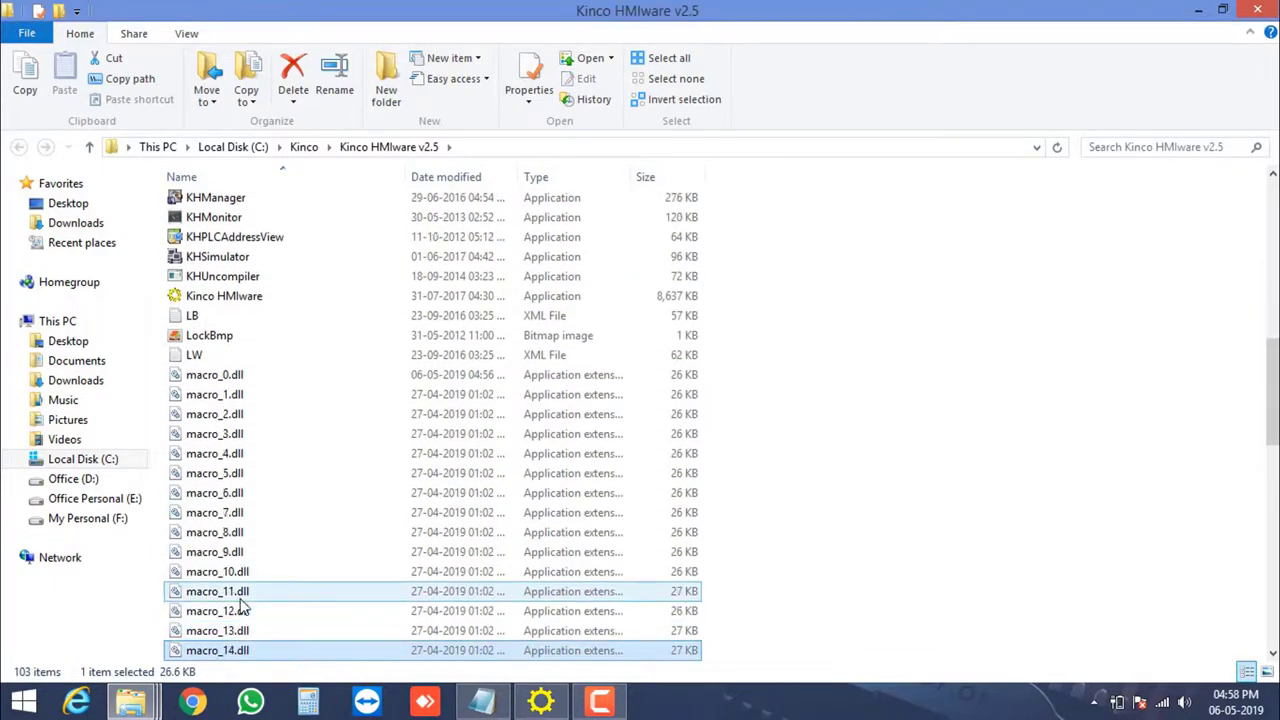
pyautogui.press('Down')
pyautogui.press('Down')
pyautogui.press('Down')
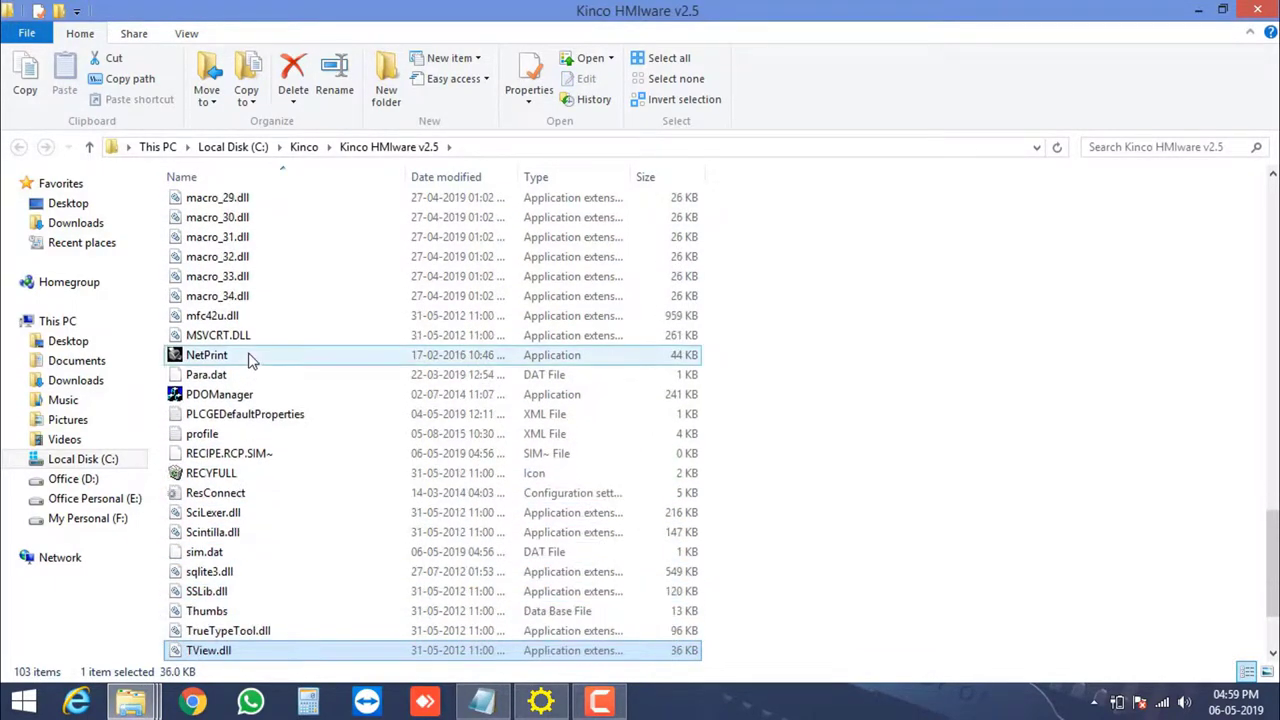
pyautogui.rightClick(251, 355)
pyautogui.click(283, 342)
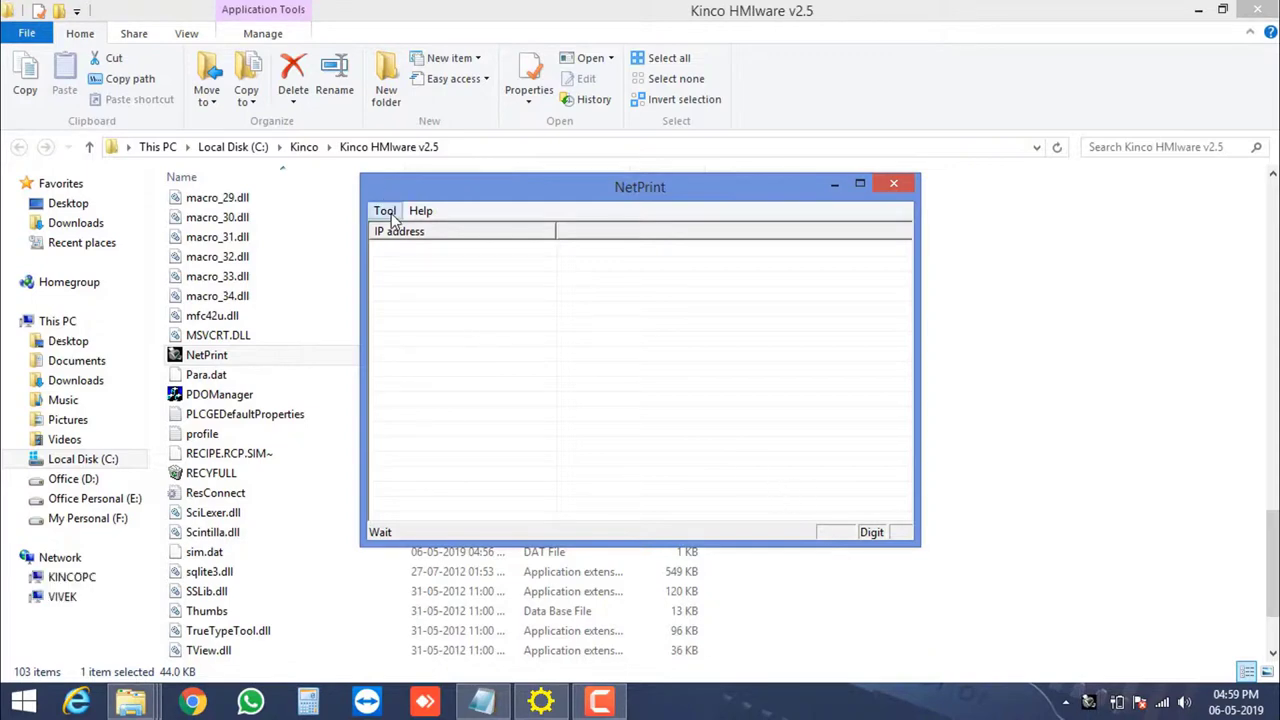
# Set NetPrint to use the shared network printer HP LaserJet 1020v and accept the print setup
pyautogui.click(385, 211)
pyautogui.click(397, 232)
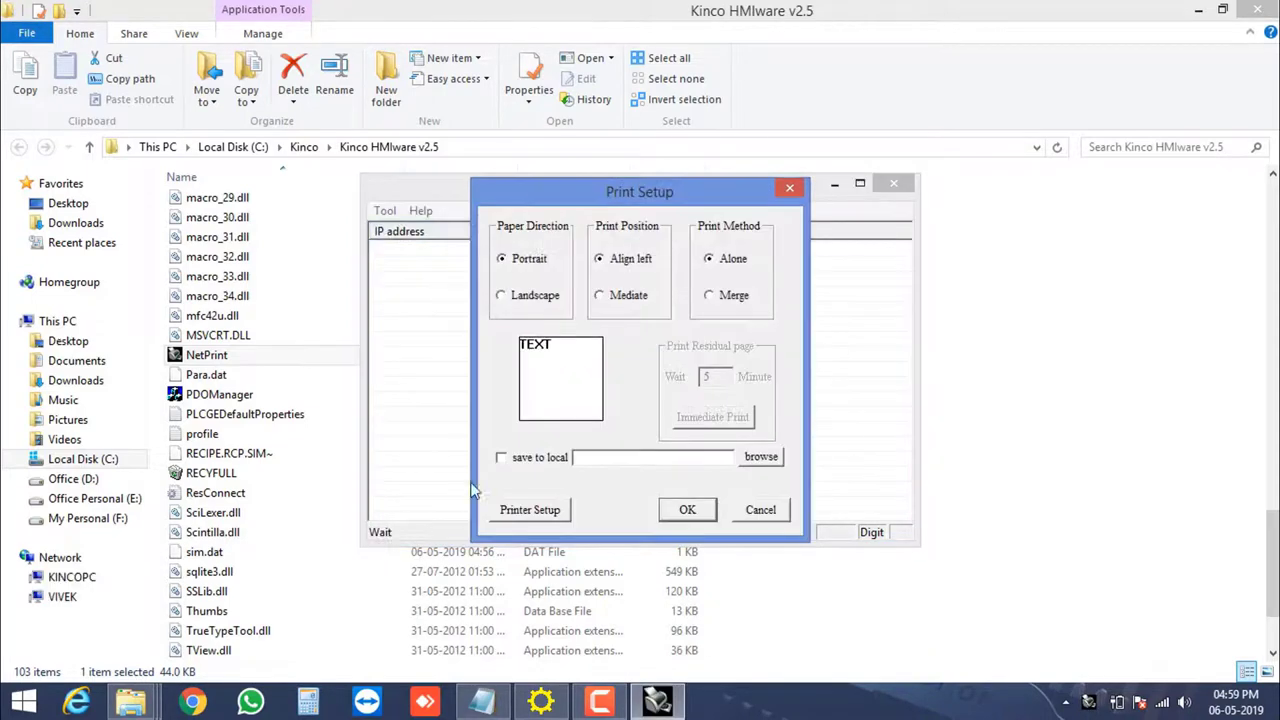
pyautogui.click(530, 510)
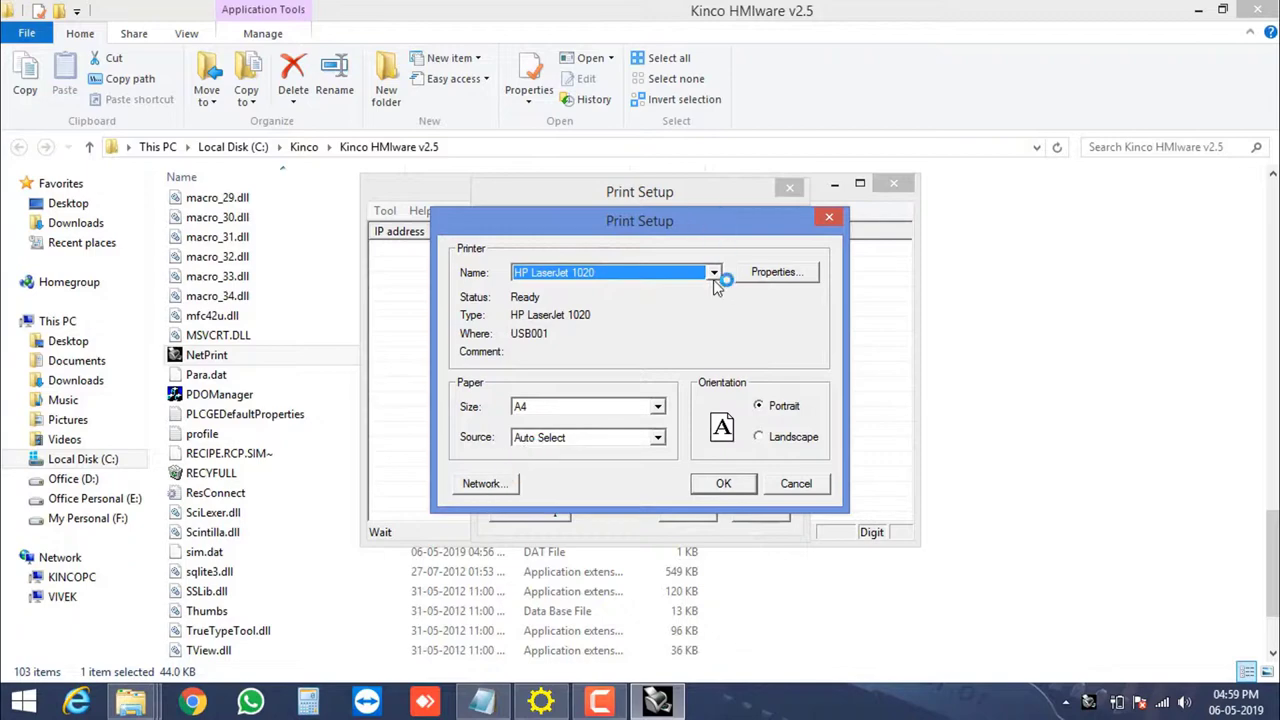
pyautogui.click(713, 273)
pyautogui.click(560, 314)
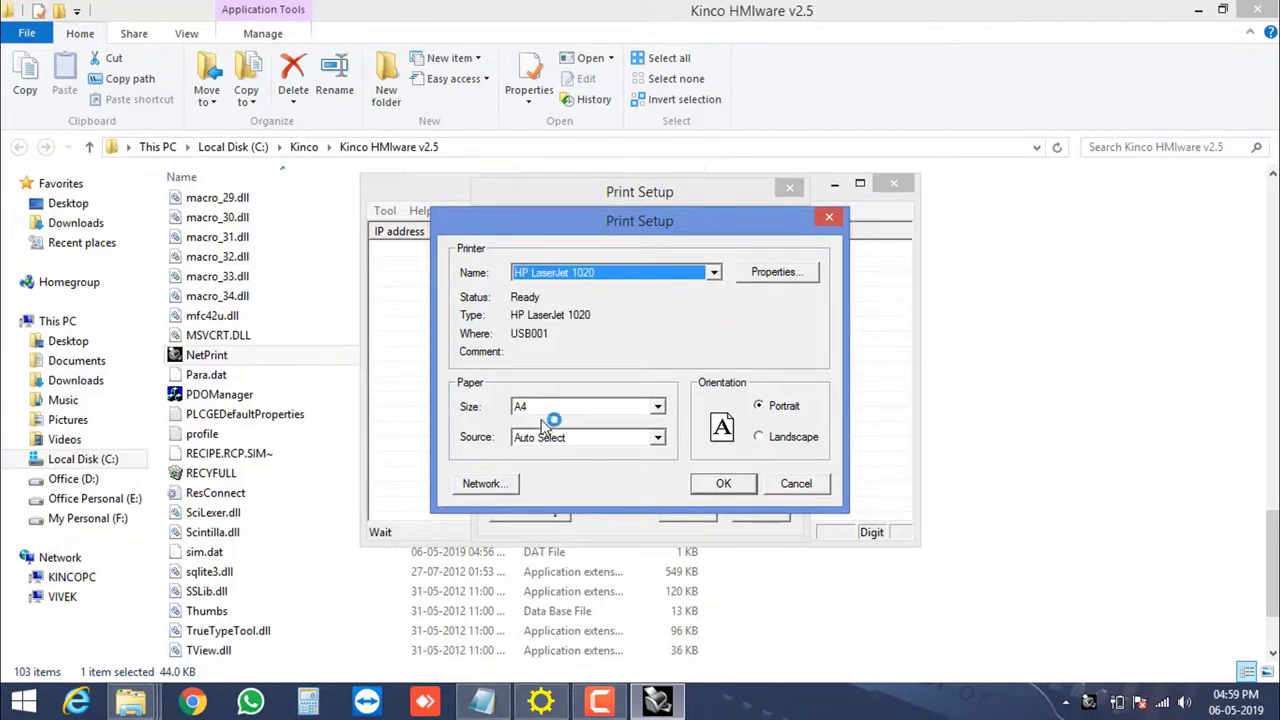
pyautogui.click(485, 487)
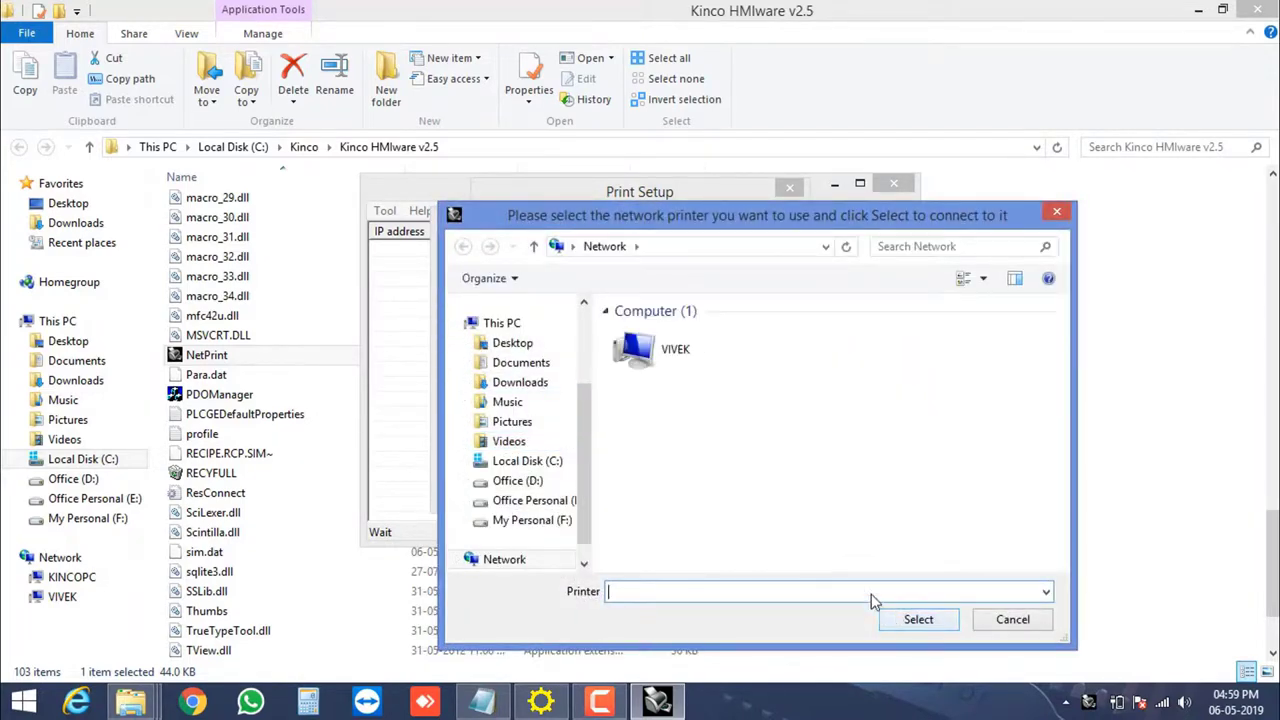
pyautogui.doubleClick(650, 350)
pyautogui.doubleClick(697, 325)
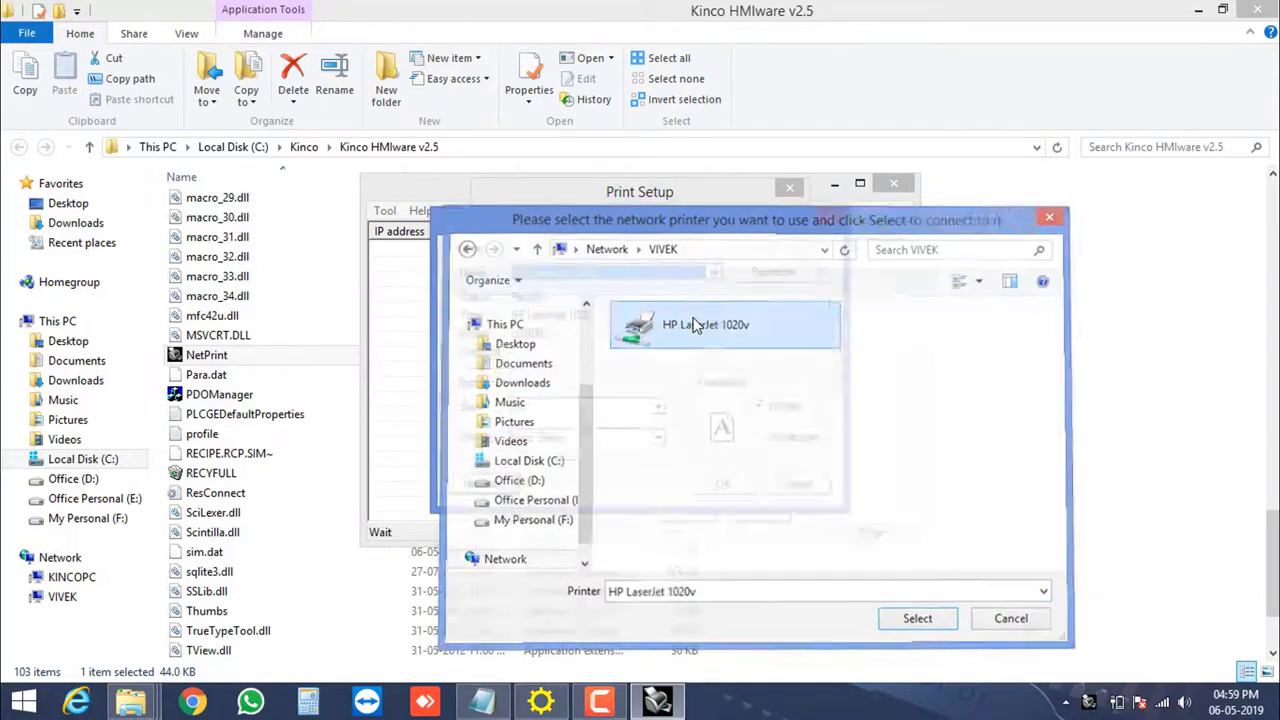
pyautogui.click(701, 492)
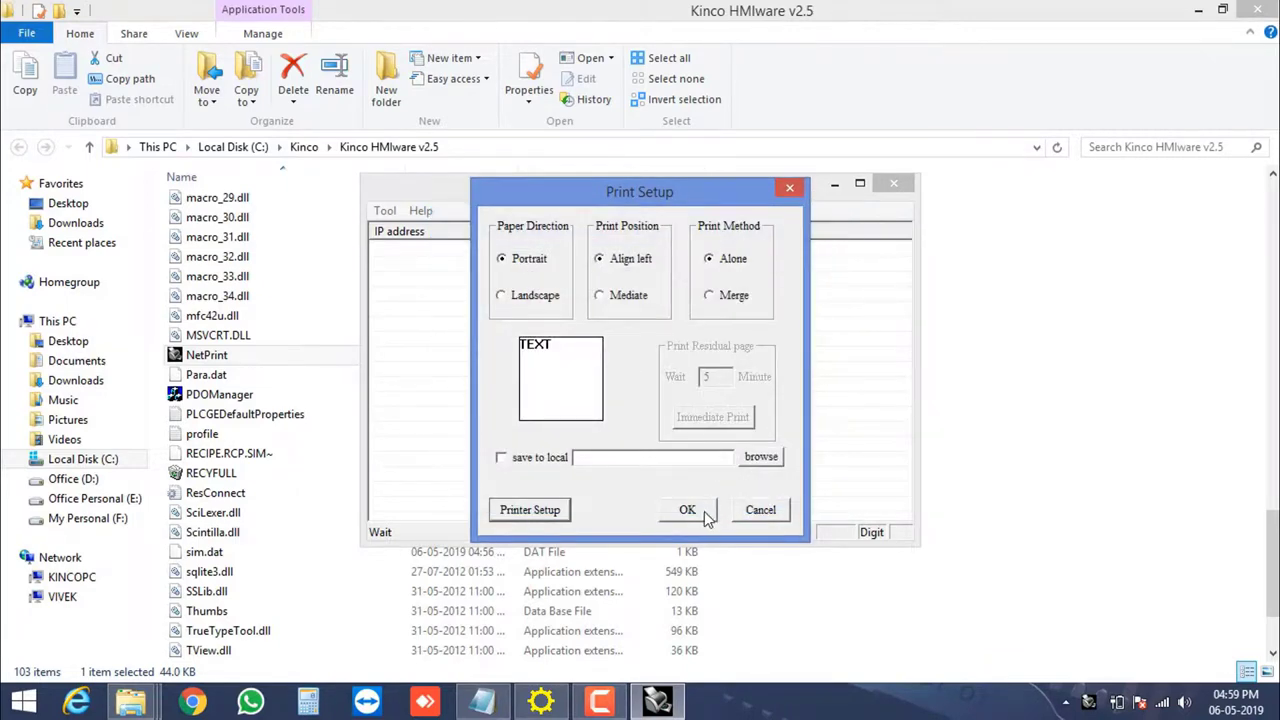
pyautogui.click(704, 515)
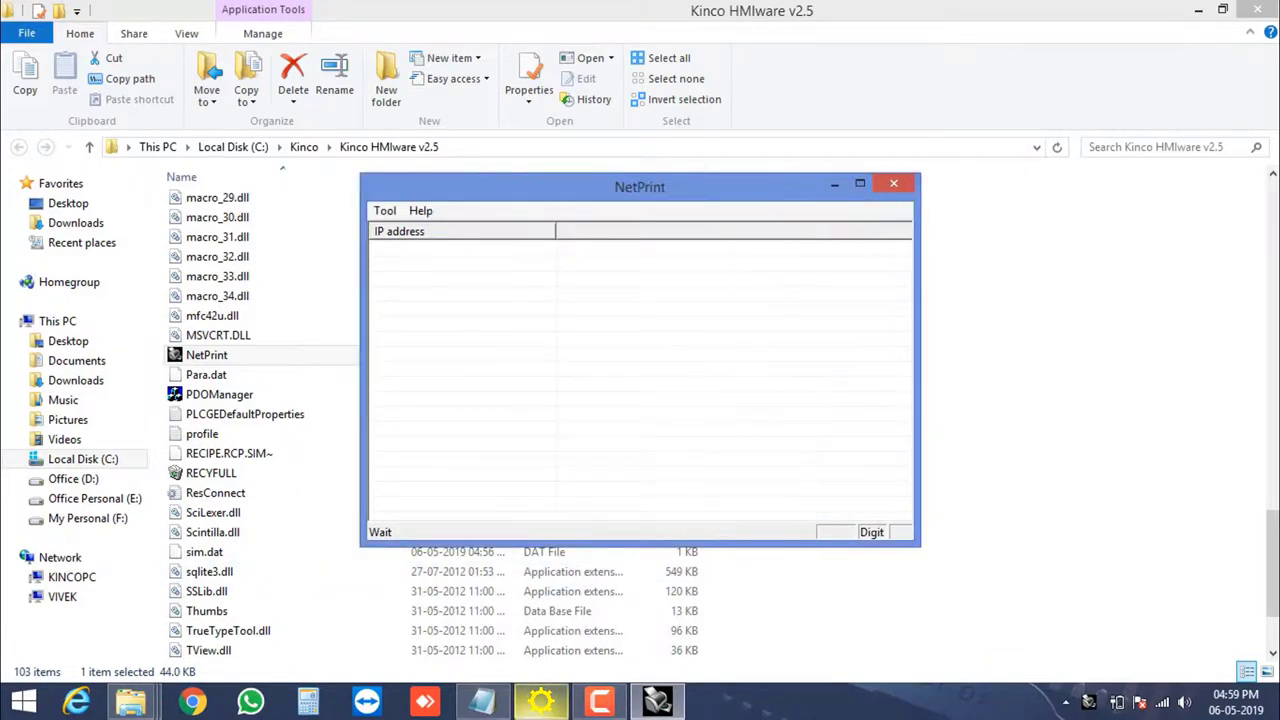
# Switch back to the Kinco HMIware project, narrow the NetPrint window and place it beside the screen layout
pyautogui.click(540, 702)
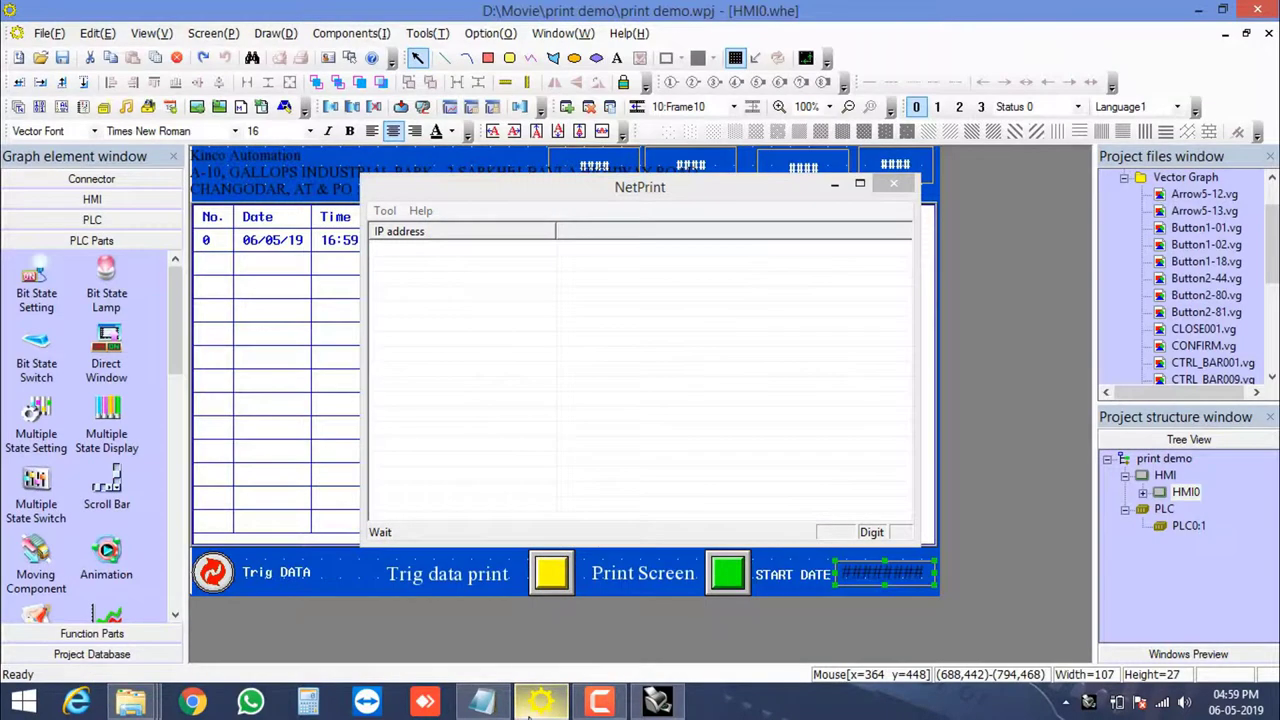
pyautogui.moveTo(494, 192); pyautogui.dragTo(1098, 118)
pyautogui.moveTo(1115, 195); pyautogui.dragTo(812, 197)
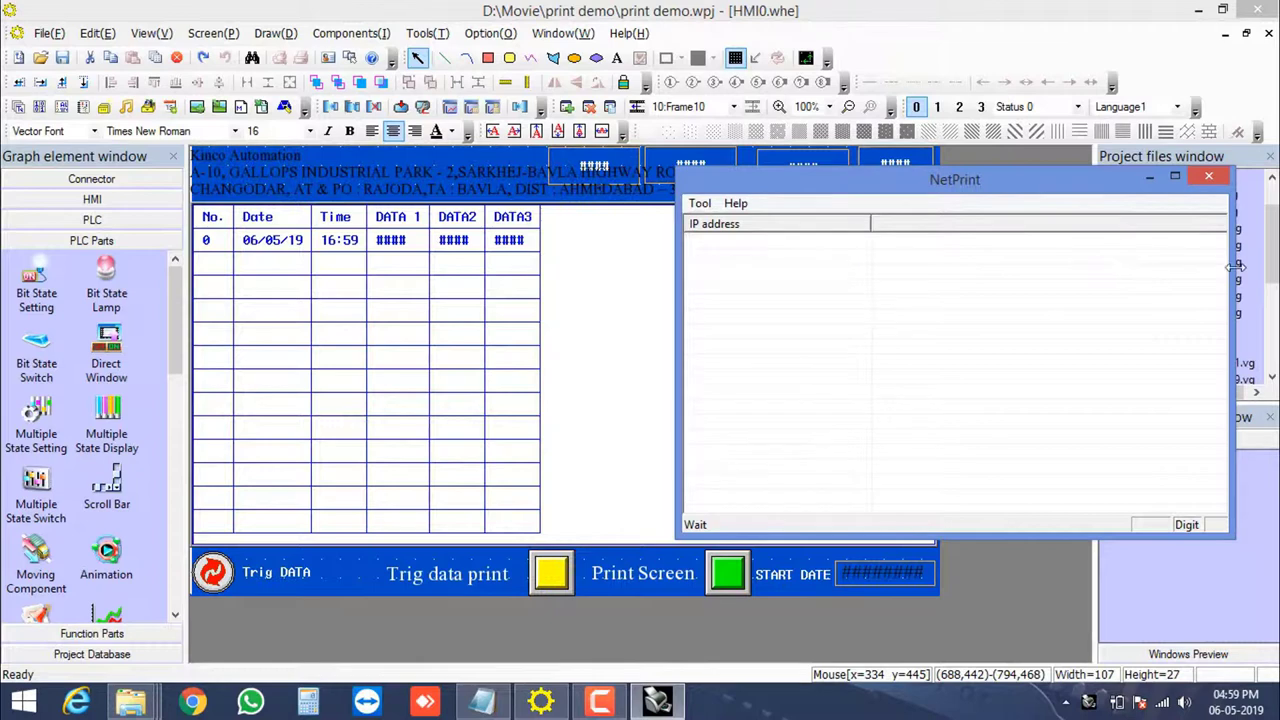
pyautogui.moveTo(1236, 267); pyautogui.dragTo(922, 268)
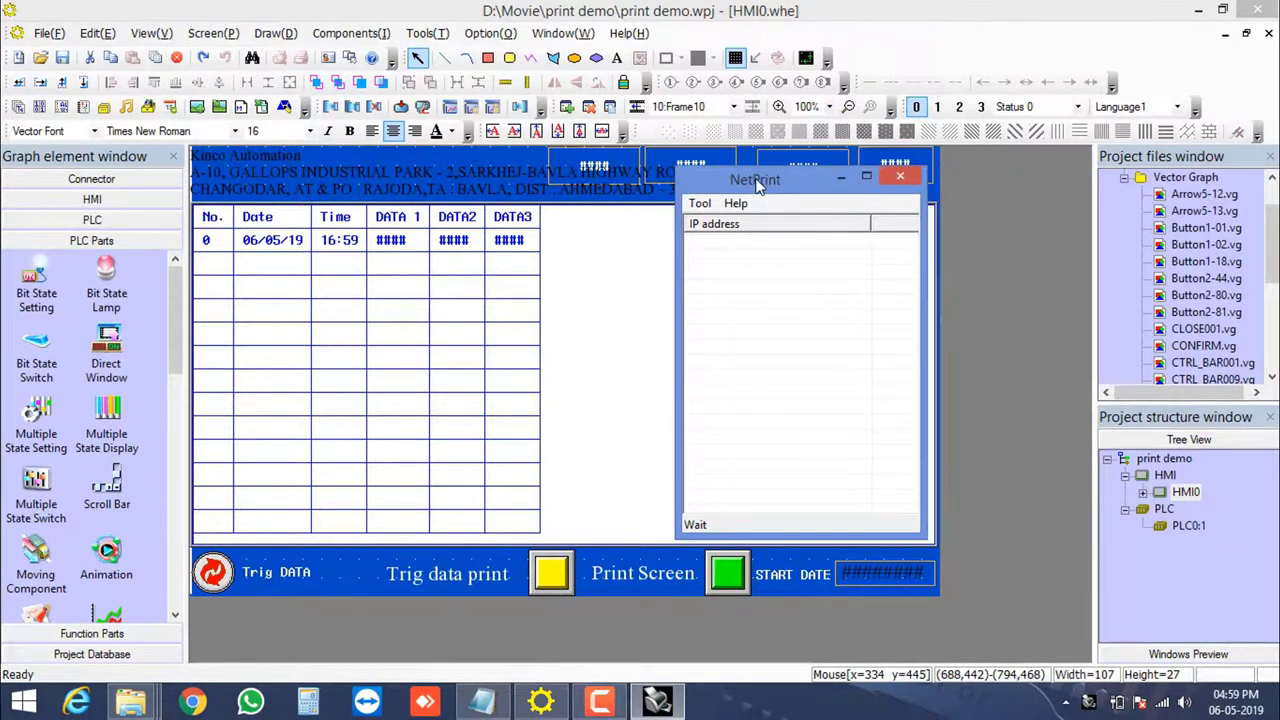
pyautogui.moveTo(757, 185); pyautogui.dragTo(1119, 210)
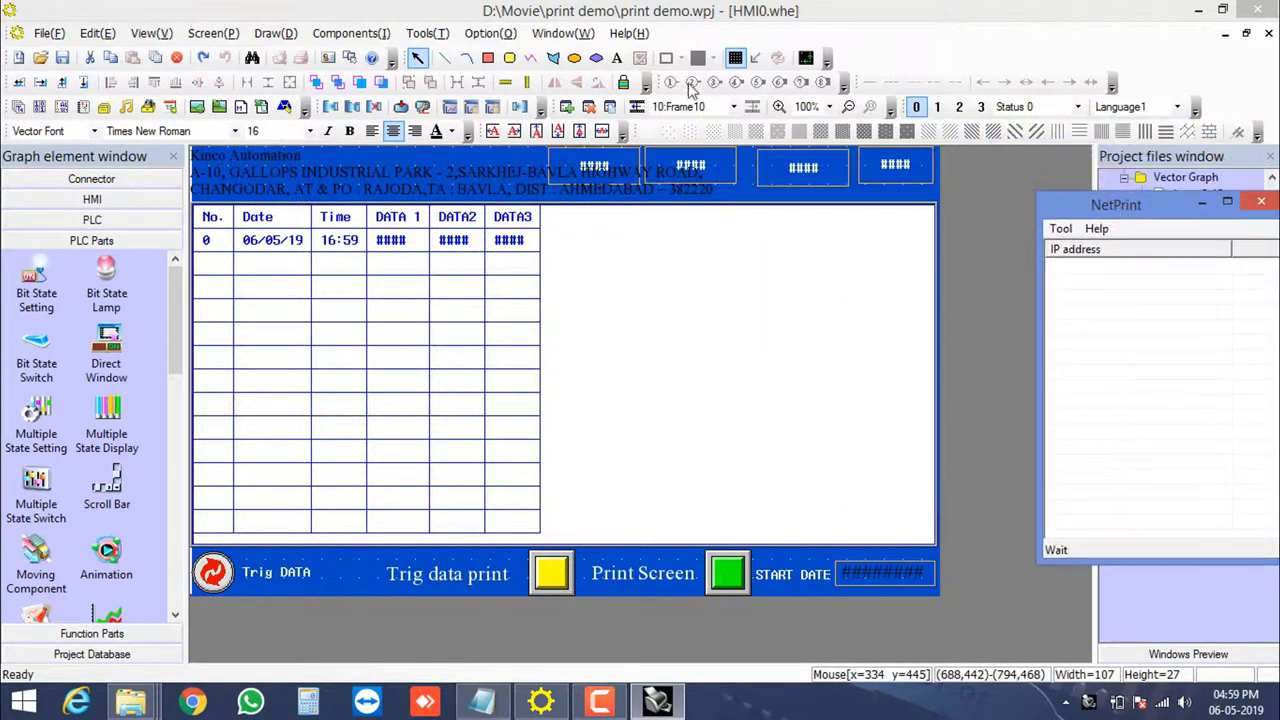
# Run the indirect online simulation of HMI0 and open its historical data screen
pyautogui.click(470, 110)
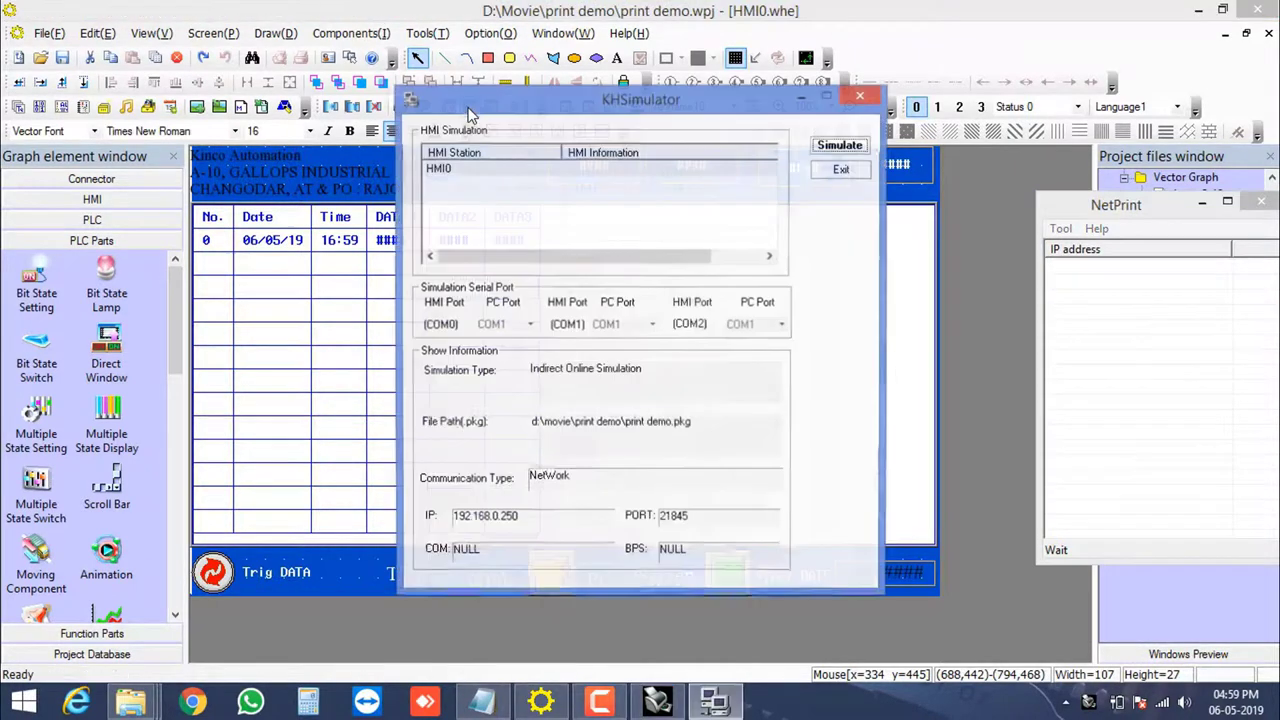
pyautogui.click(827, 148)
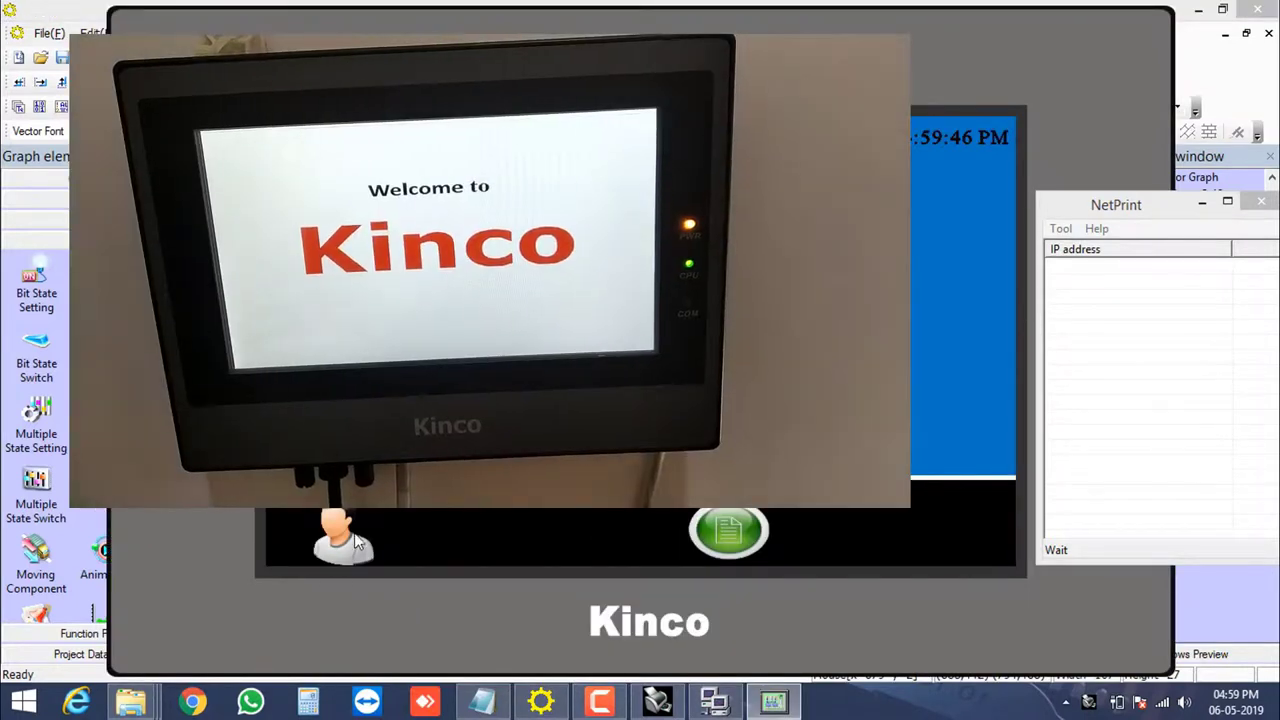
pyautogui.click(728, 530)
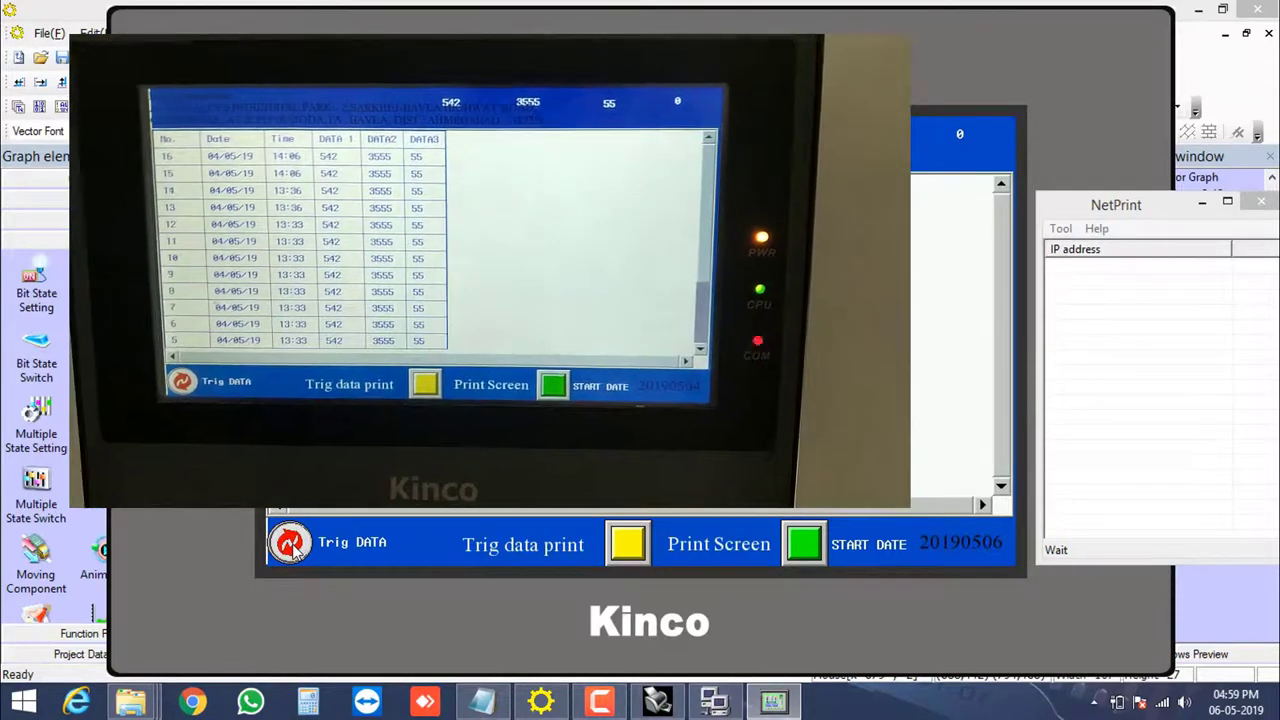
# Trigger a data record in the simulated HMI and print the screen through NetPrint
pyautogui.click(290, 546)
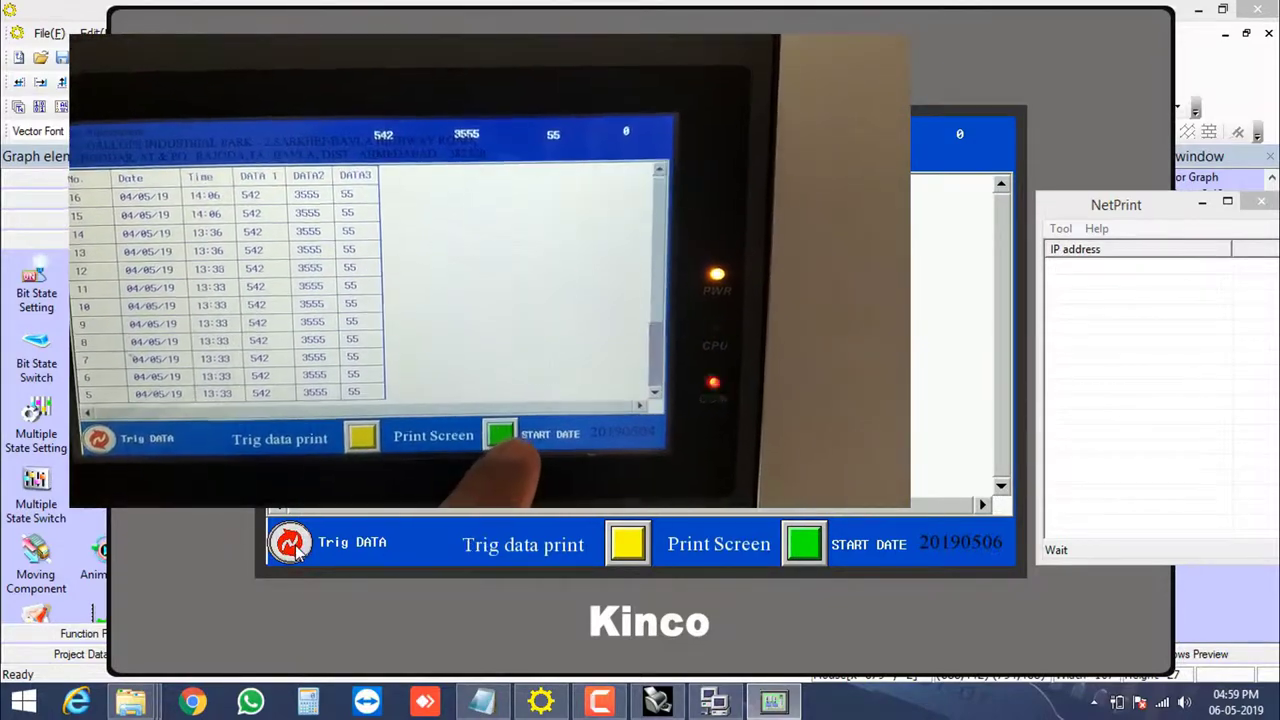
pyautogui.click(806, 545)
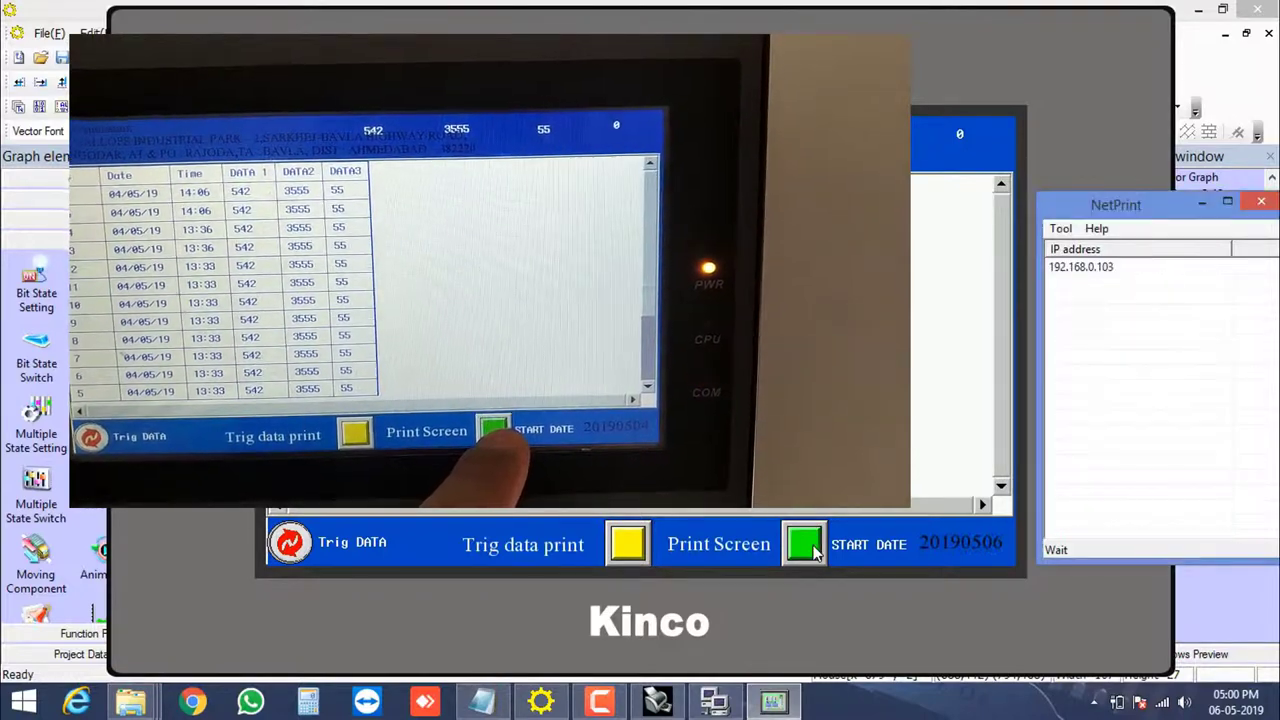